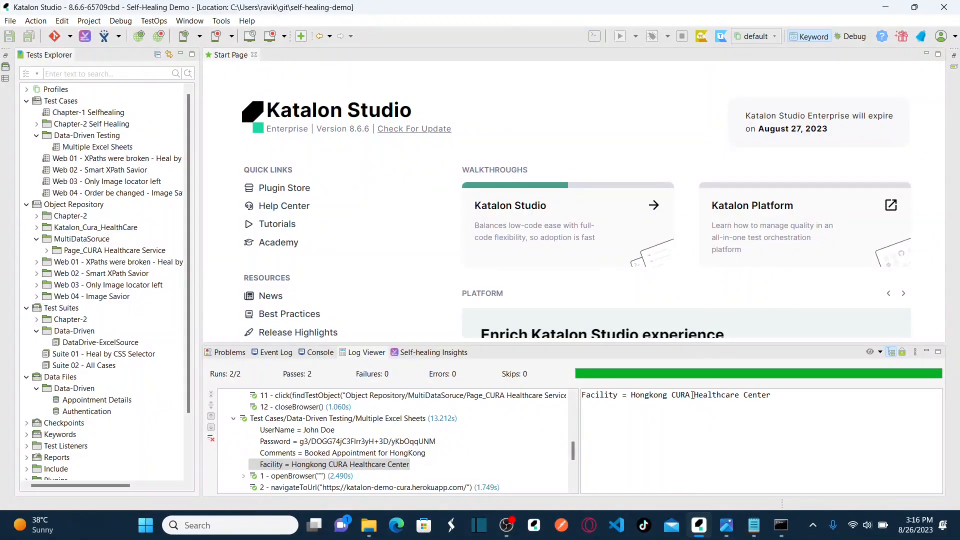
left_click(727, 530)
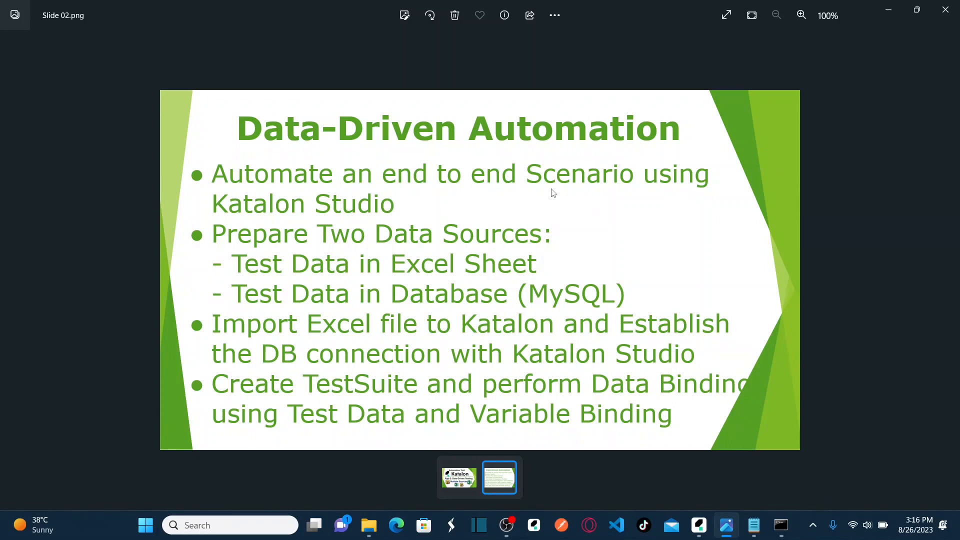
key("alt+Tab")
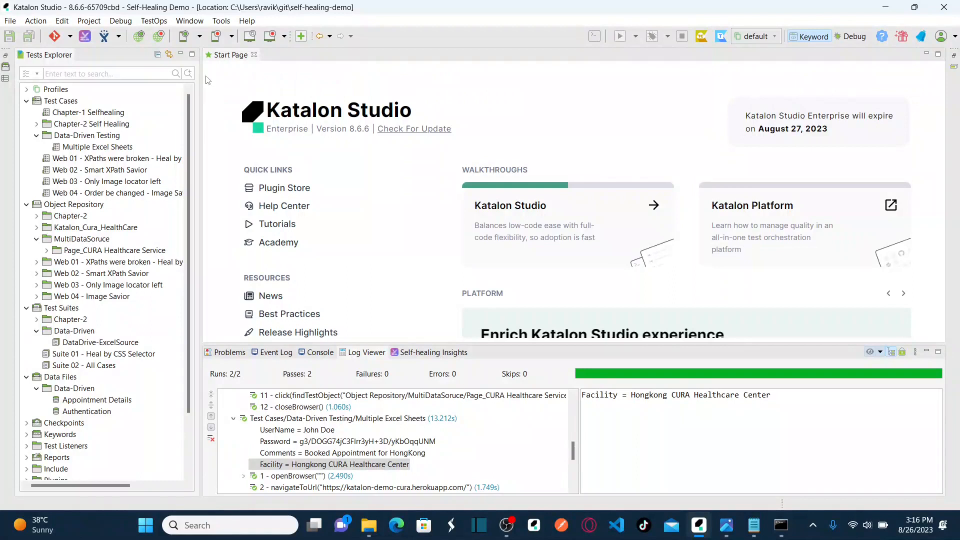
key("alt+Tab")
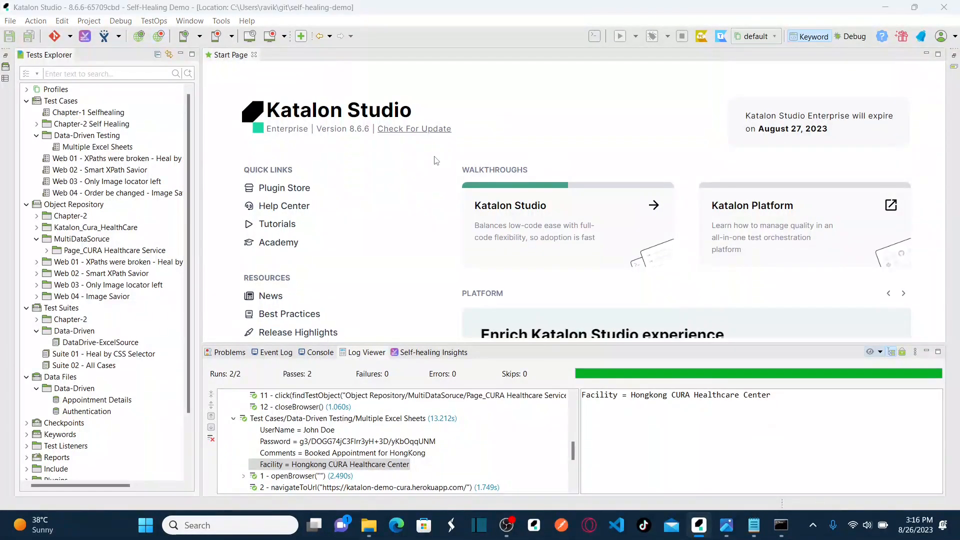
key("alt+Tab")
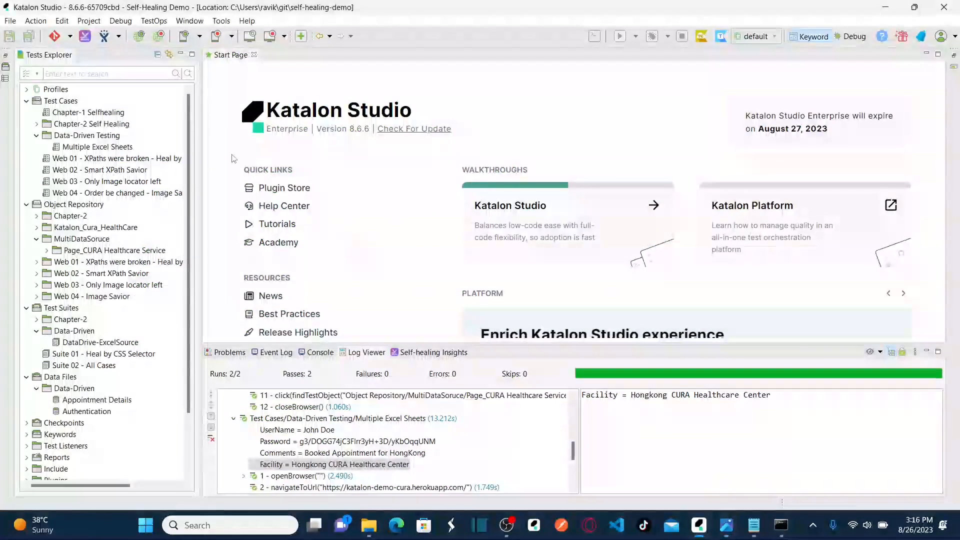
left_click(161, 42)
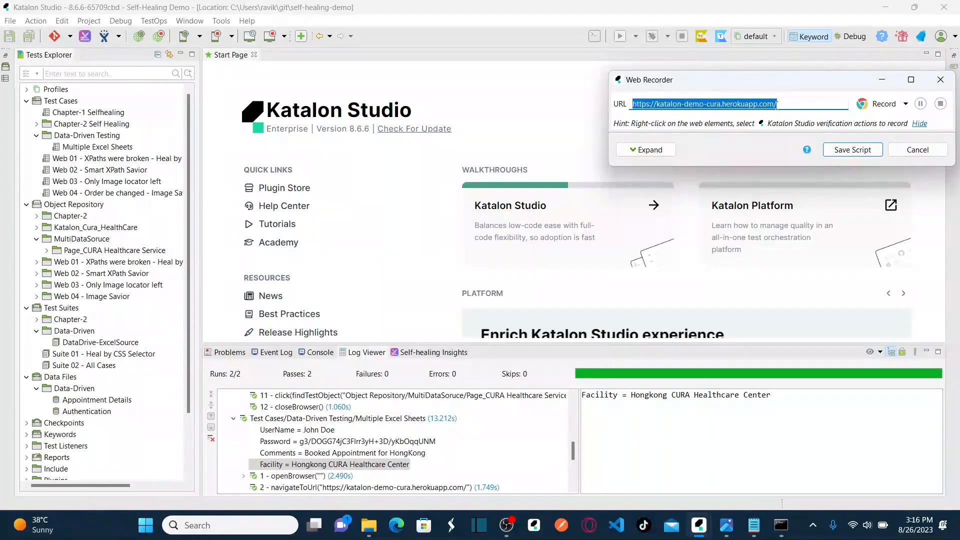
Record going to Make Appointment on the CURA site and logging in with the demo username and password.
left_click(868, 109)
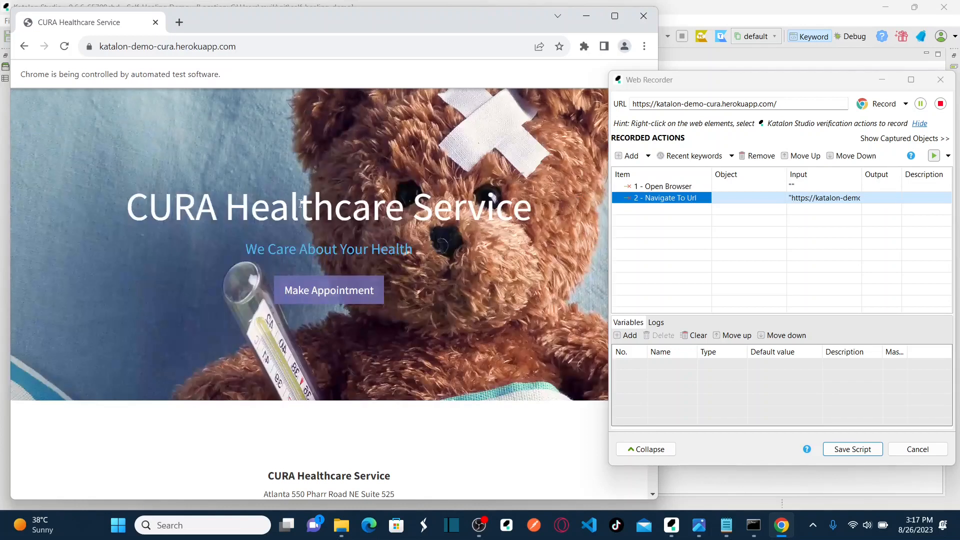
left_click(319, 297)
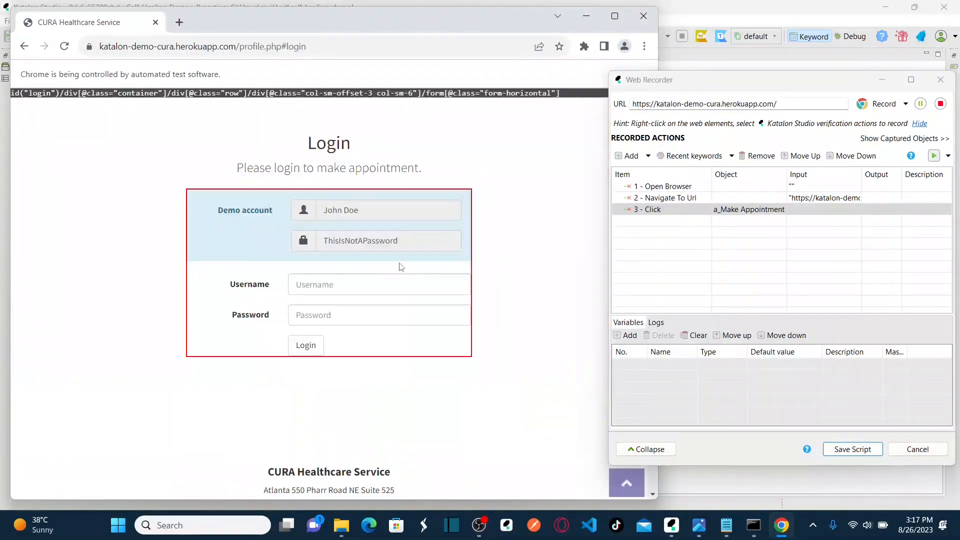
left_click(352, 287)
type("John Doe")
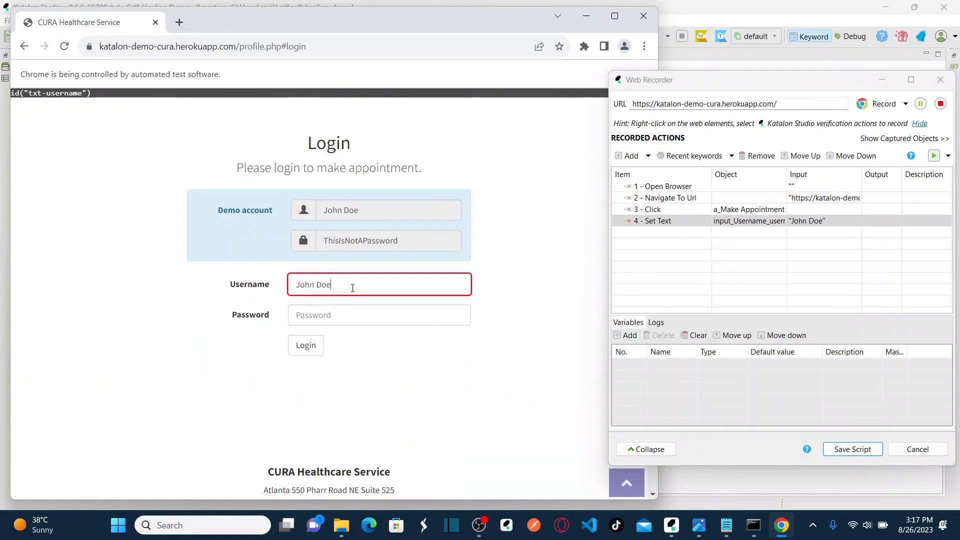
left_click(328, 317)
type("This")
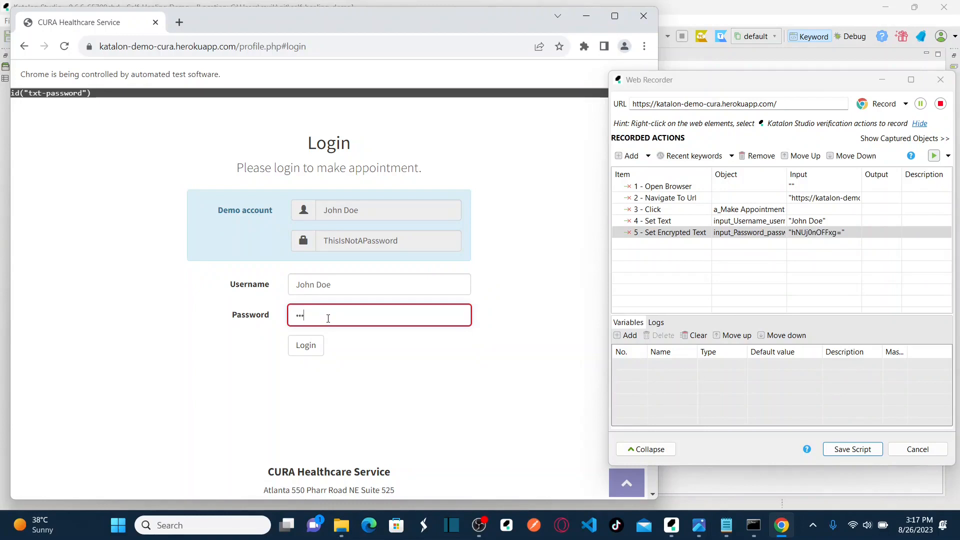
type("IsNot")
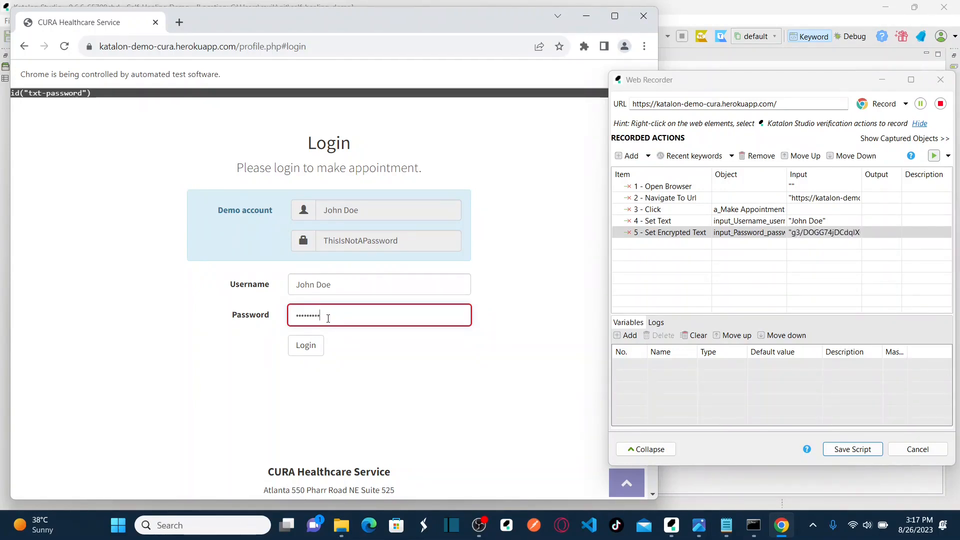
type("APsswo")
left_click(306, 345)
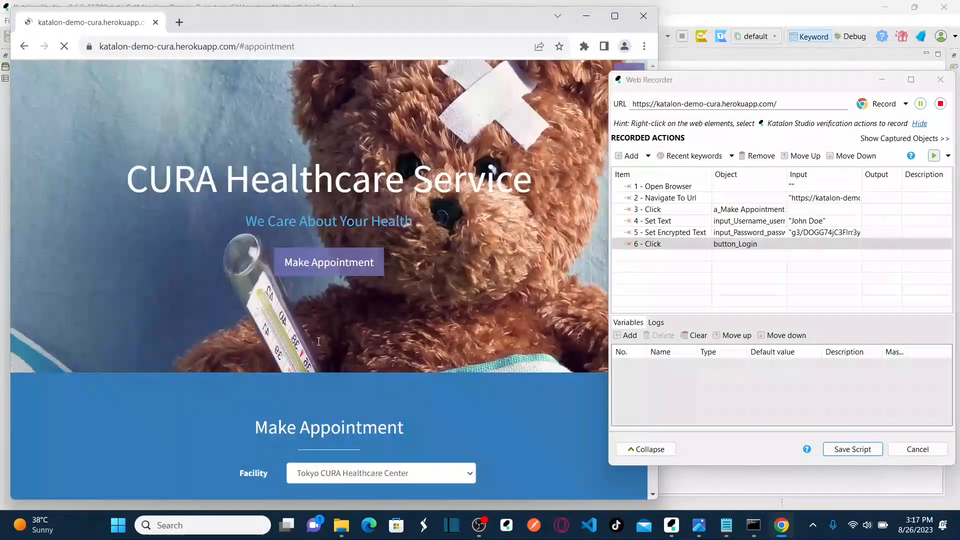
Record choosing Hongkong CURA Healthcare Center, visit date 31/08/2023, and the comment 'Appointment for CURA'.
left_click(449, 194)
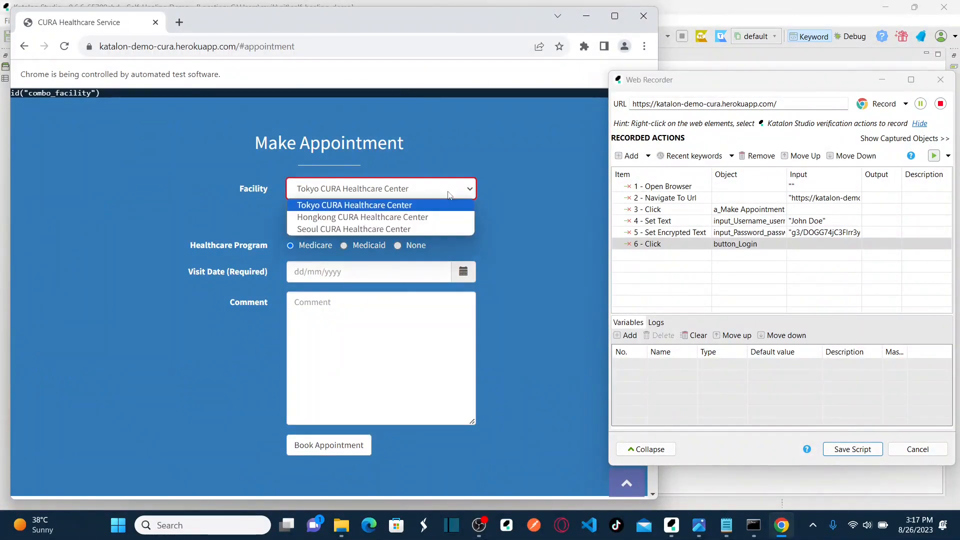
left_click(394, 216)
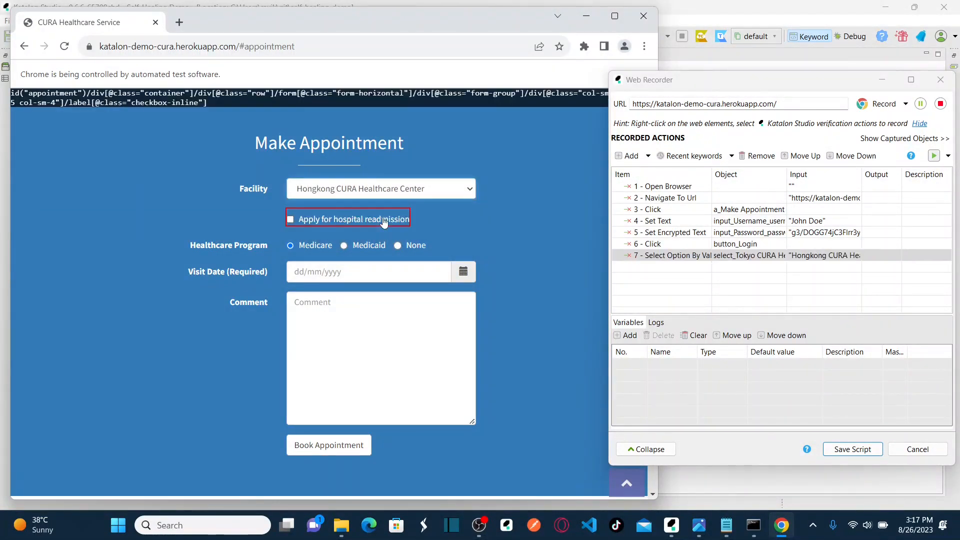
left_click(463, 273)
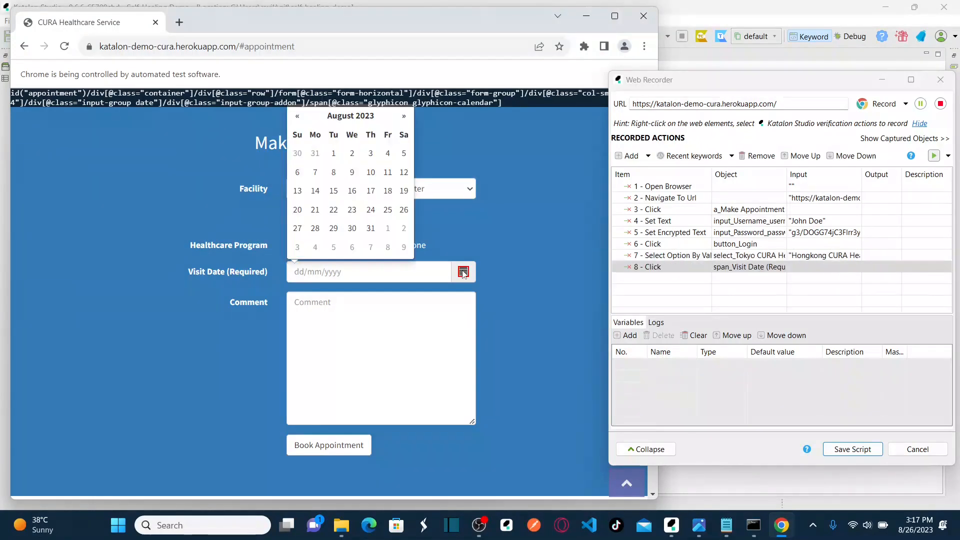
left_click(370, 229)
left_click(365, 318)
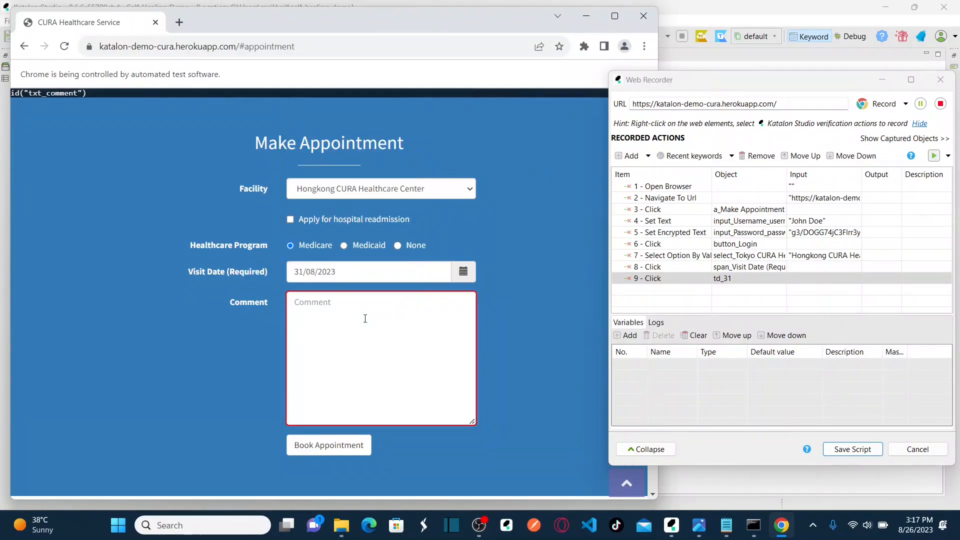
type("Appoin")
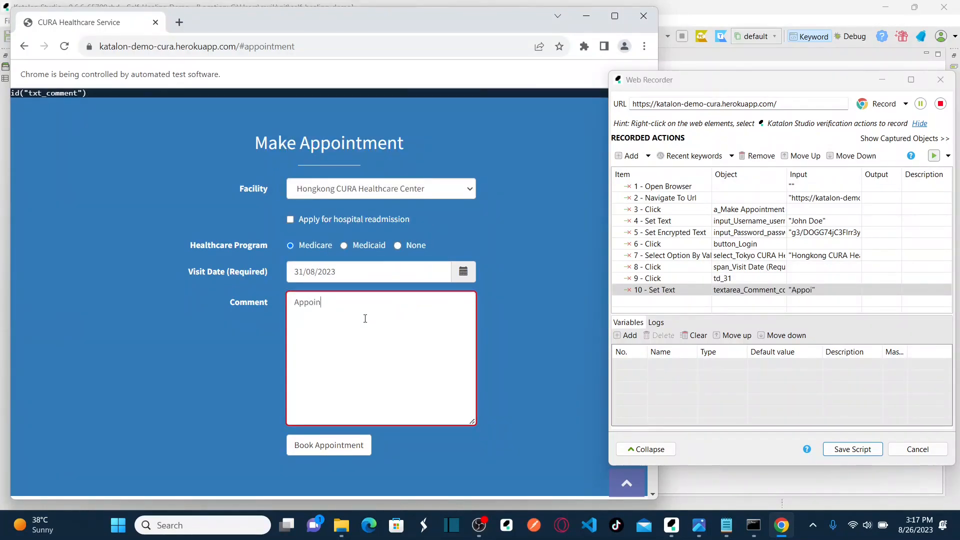
type("tment for CURA HEalth")
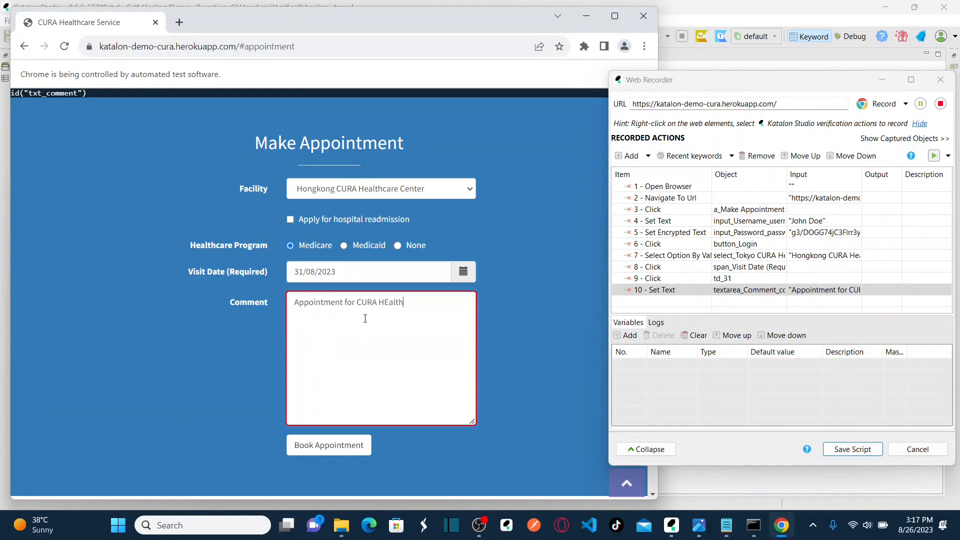
key("BackSpace")
key("BackSpace")
key("BackSpace")
type("re")
Record booking the appointment and clicking the confirmation heading, then stop recording.
left_click(342, 447)
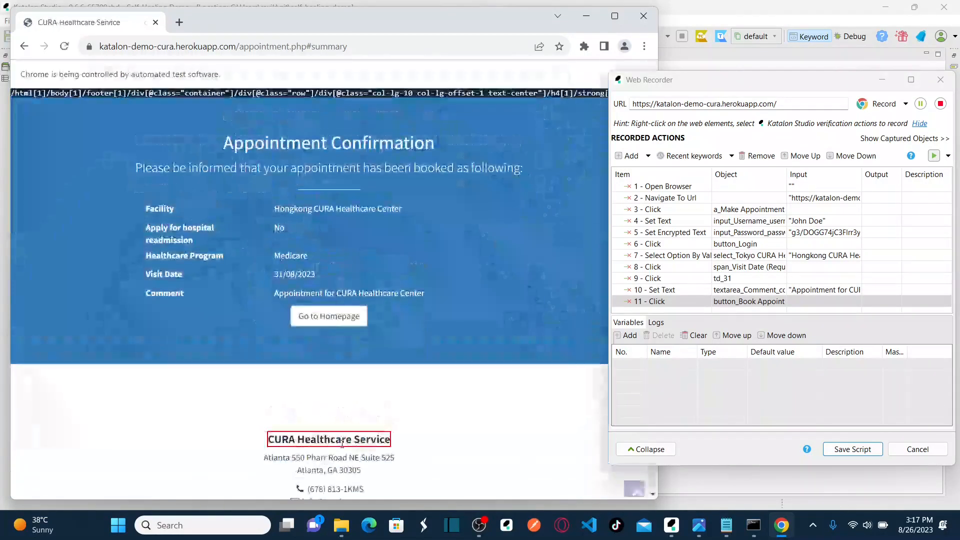
left_click(368, 144)
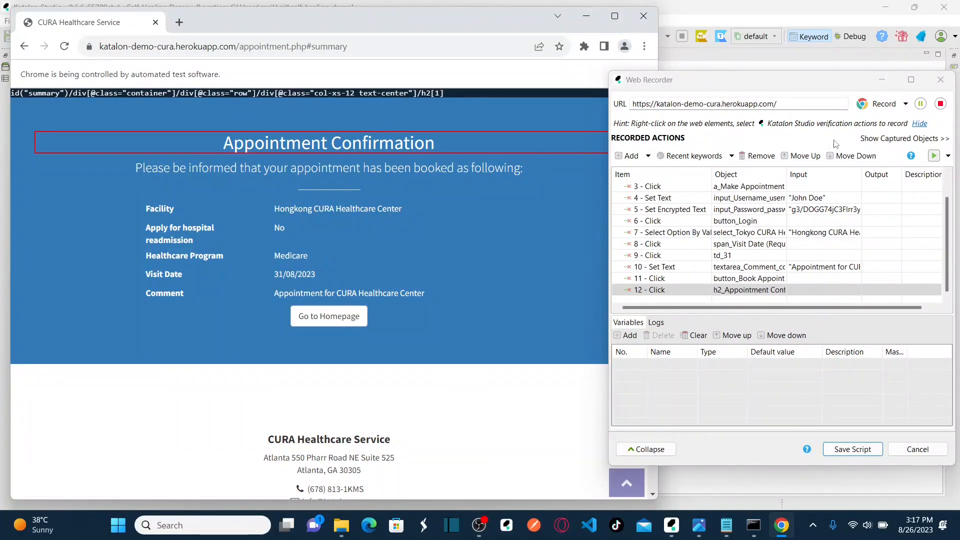
left_click(940, 104)
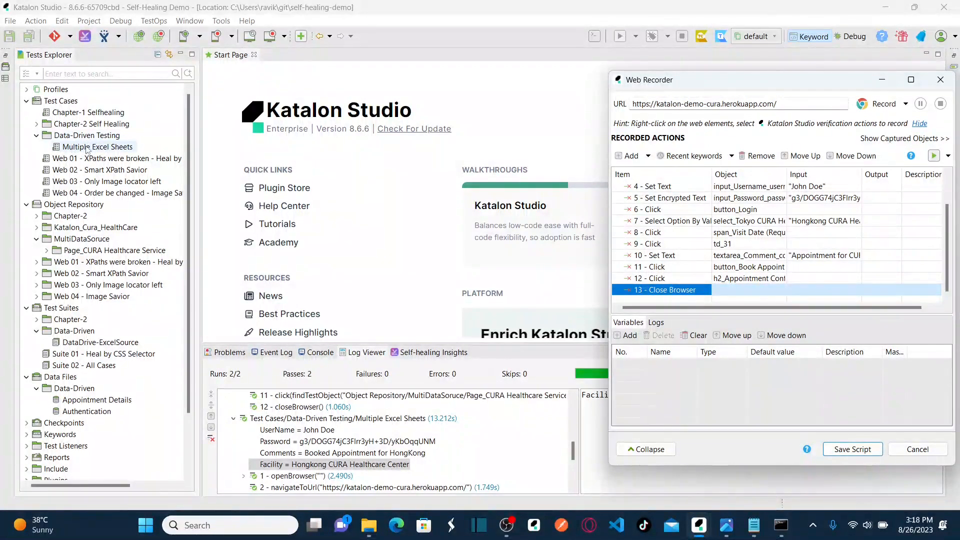
Open the Multiple Excel Sheets test case from Test Cases > Data-Driven Testing.
double_click(103, 146)
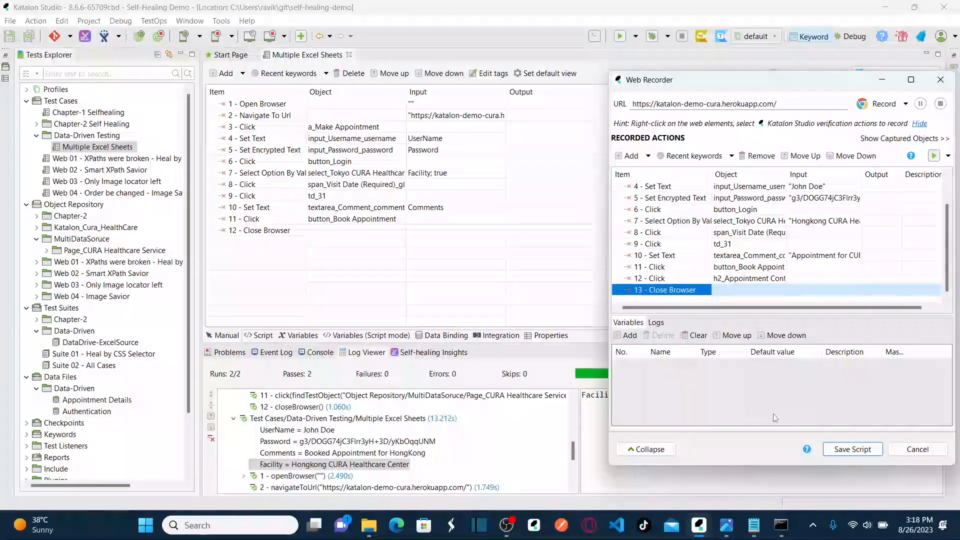
Save the recorded page objects into a new Object Repository folder named MulitDataSource-DBExcel.
left_click(857, 450)
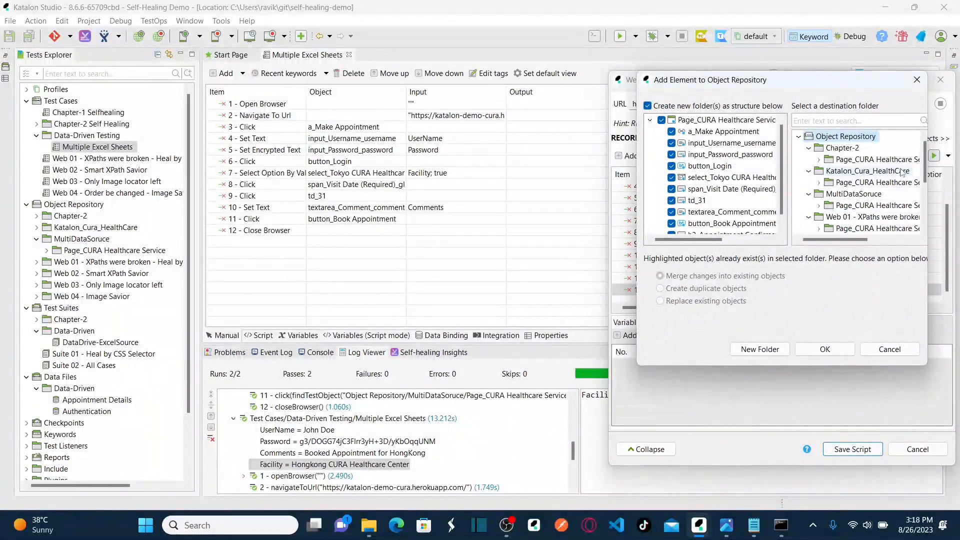
left_click_drag(926, 164, 927, 176)
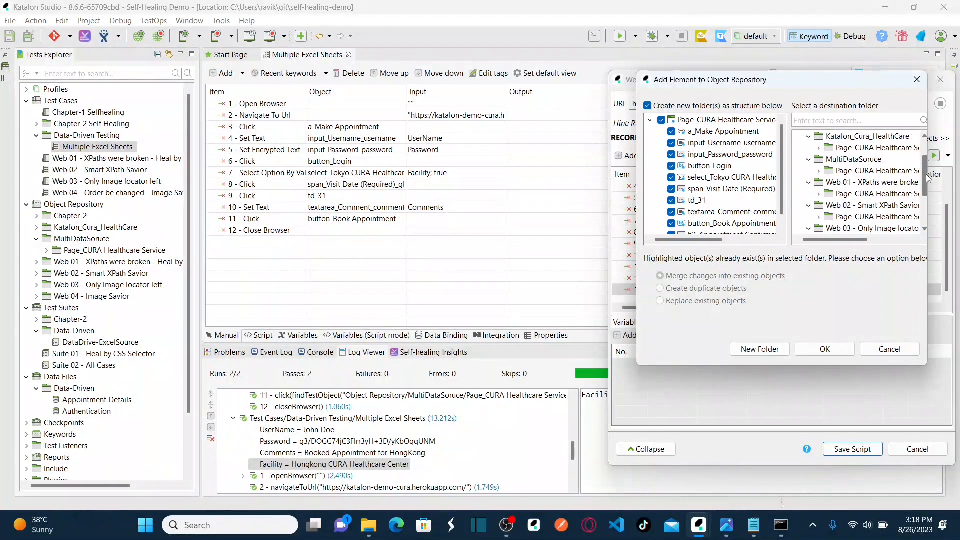
left_click(763, 352)
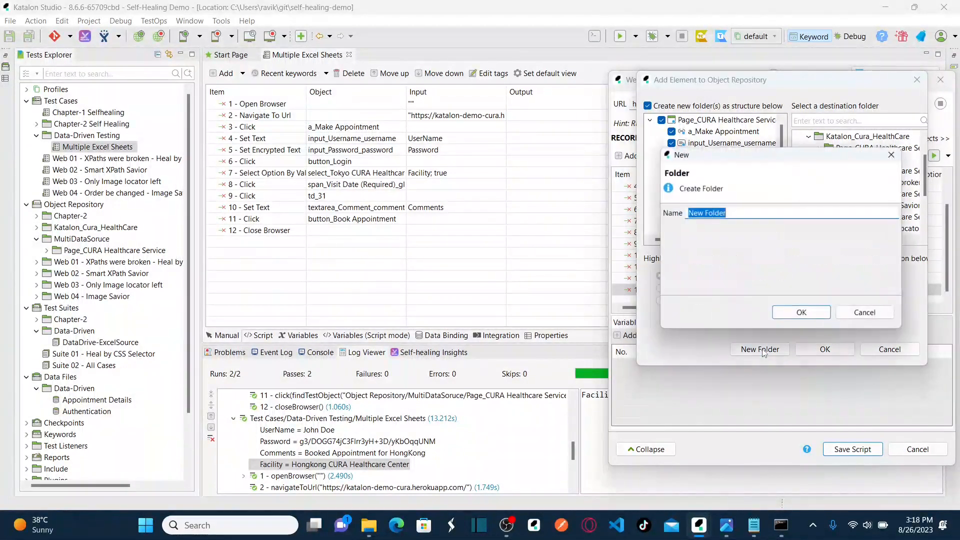
type("MulitDataSource")
key("BackSpace")
type("ce-")
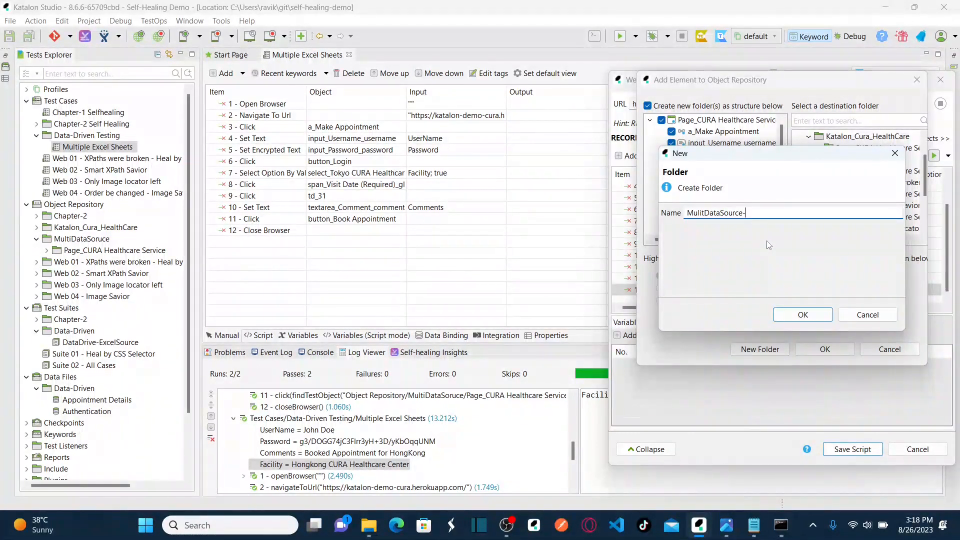
type("DB")
type("Exxc")
key("BackSpace")
key("BackSpace")
key("BackSpace")
key("BackSpace")
left_click(810, 315)
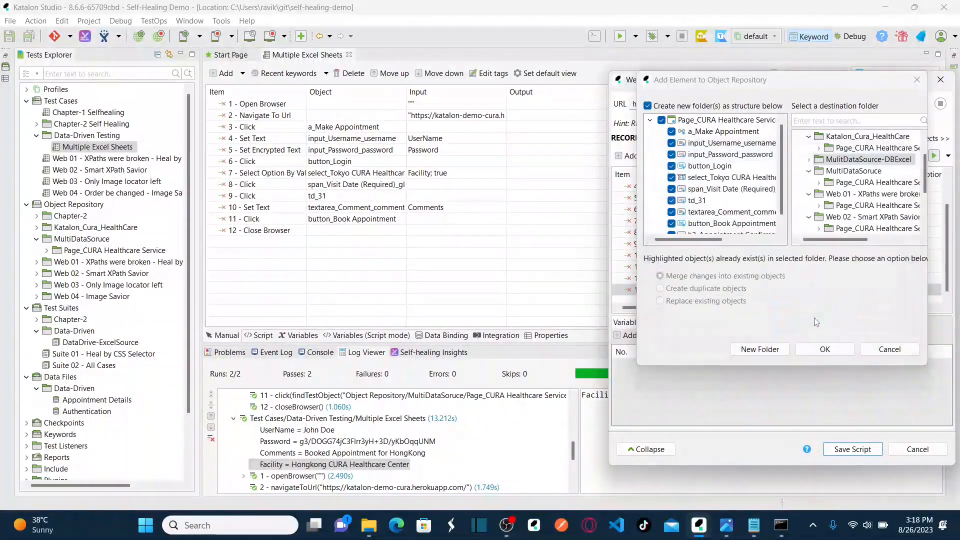
left_click(825, 349)
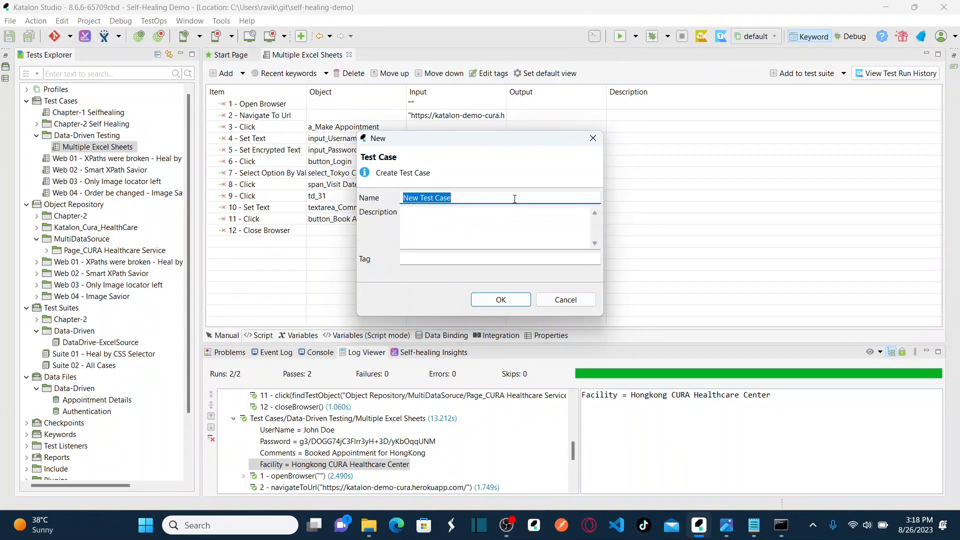
Name the new test case 'MultiSoruce - DB and Excel' and create it.
type("MultiSoruce - DB and Excel")
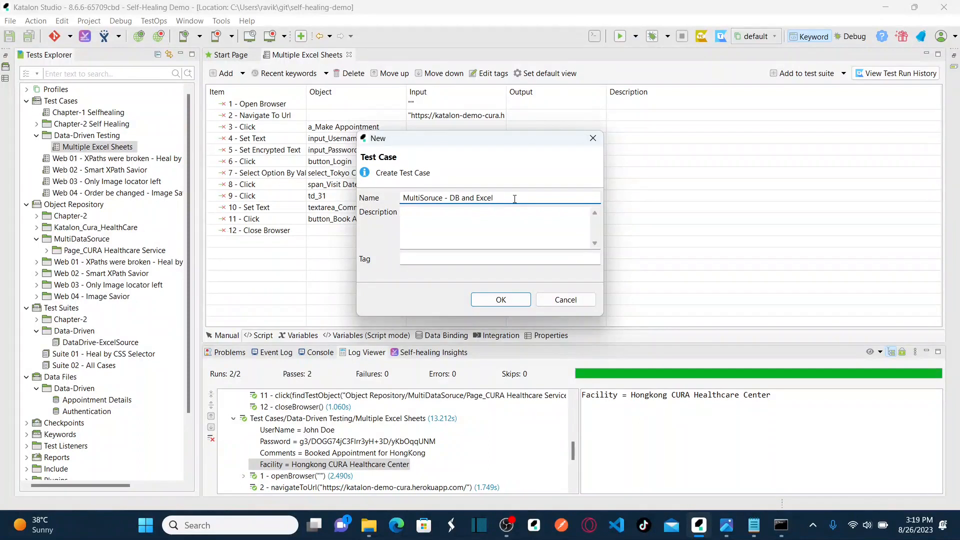
left_click(508, 300)
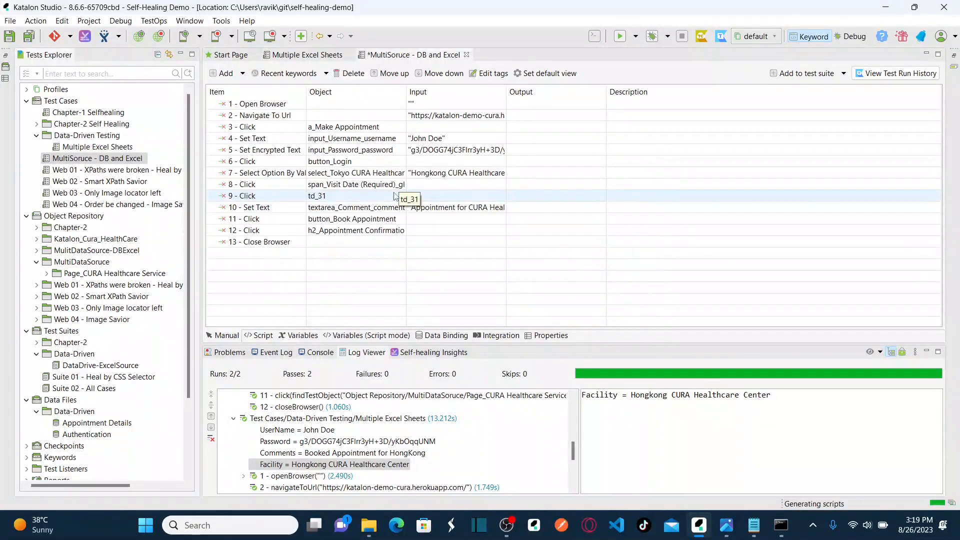
Check the saved CURA objects, then drag 'MultiSoruce - DB and Excel' into the Data-Driven Testing folder.
double_click(108, 251)
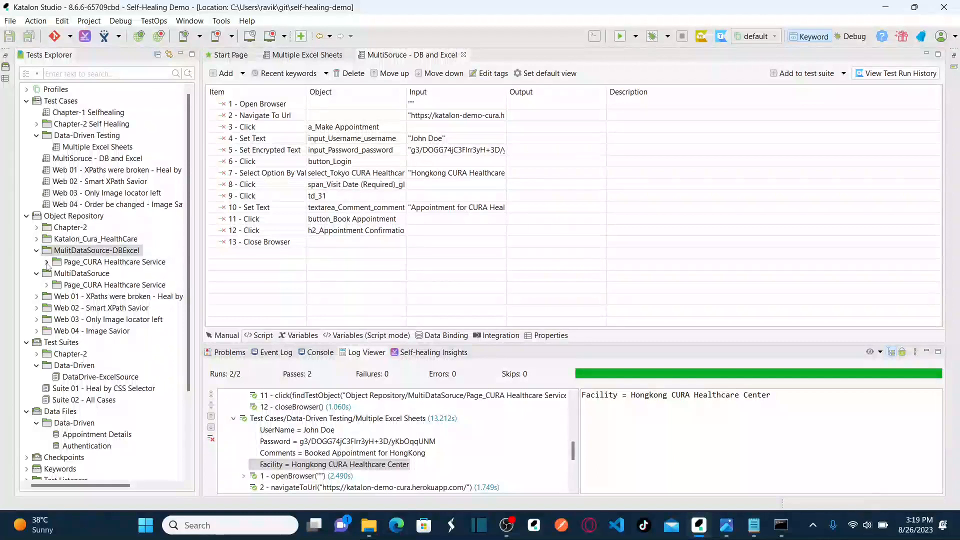
left_click(46, 261)
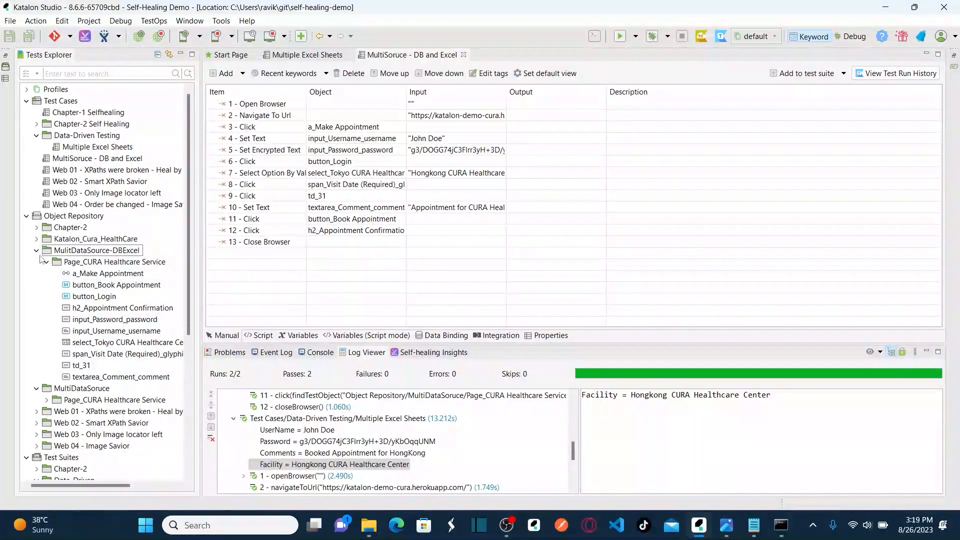
left_click(36, 250)
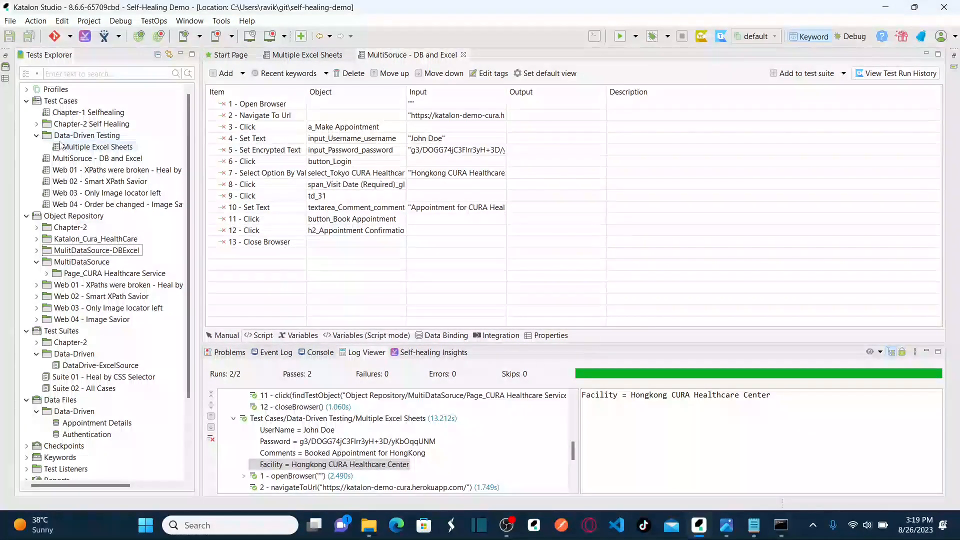
left_click(36, 136)
left_click(74, 148)
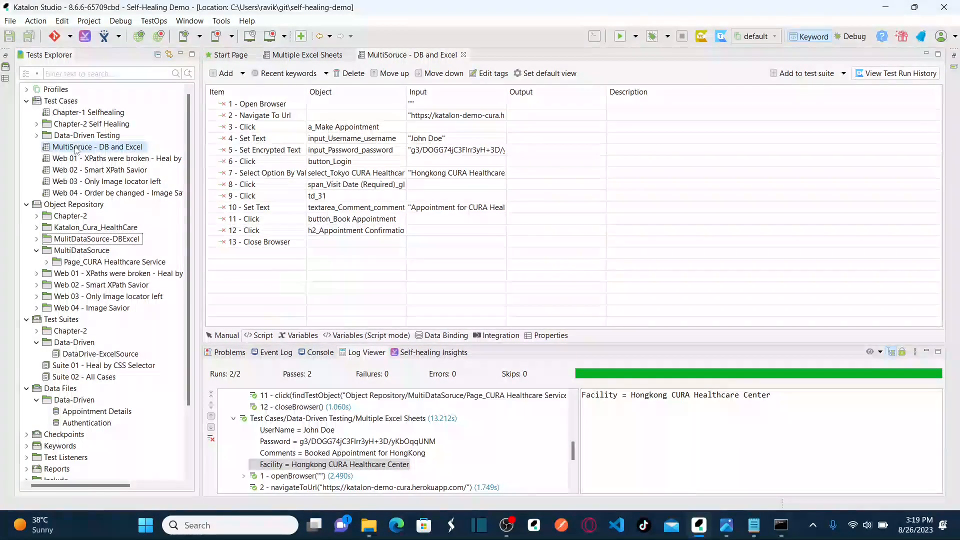
left_click(37, 136)
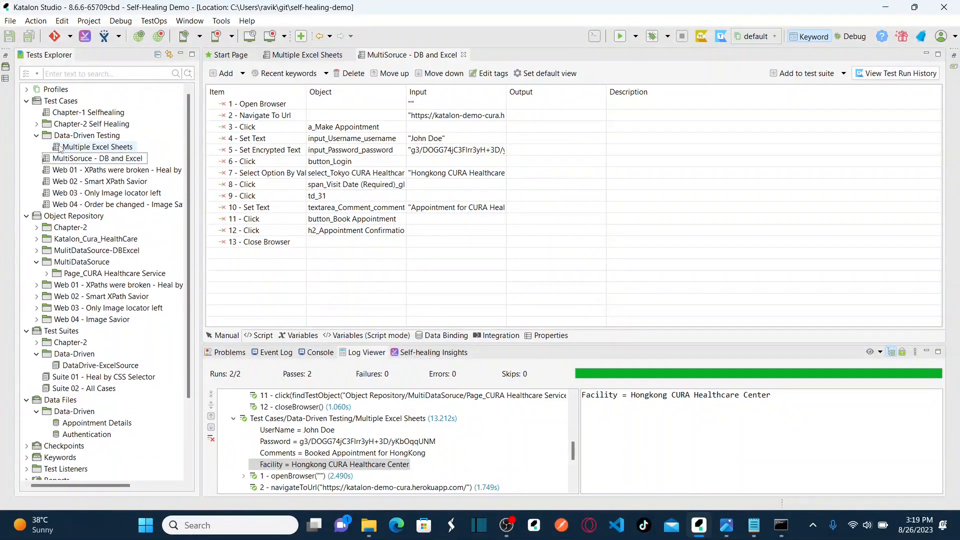
left_click_drag(46, 160, 66, 140)
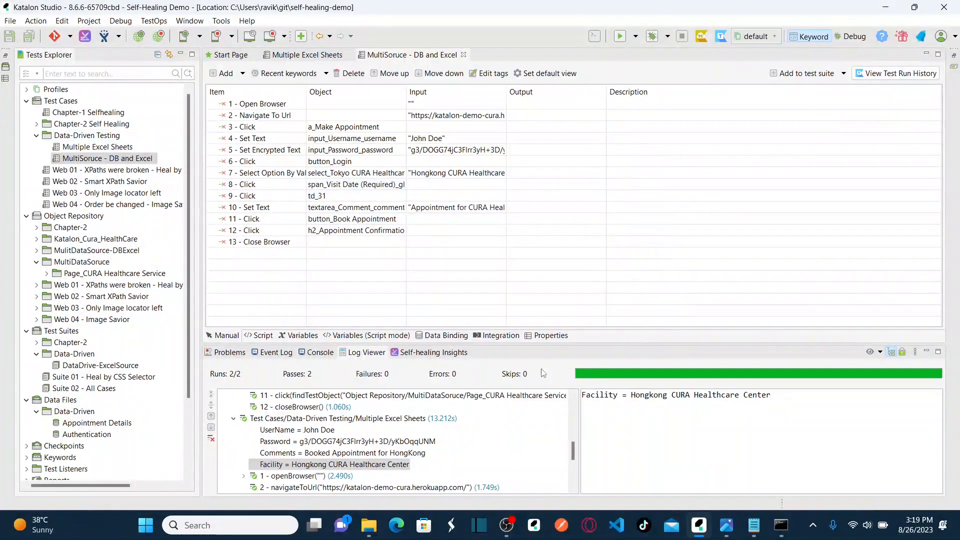
left_click(508, 534)
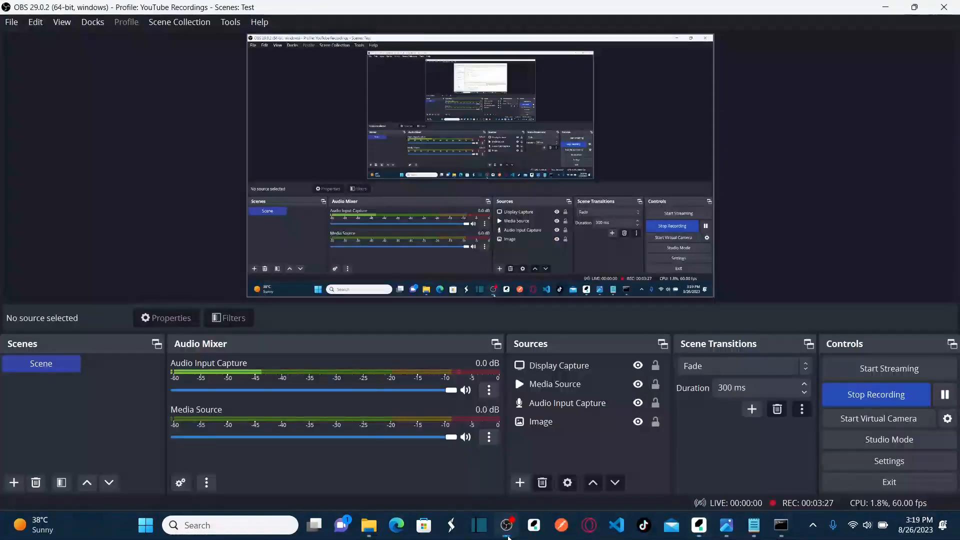
left_click(945, 394)
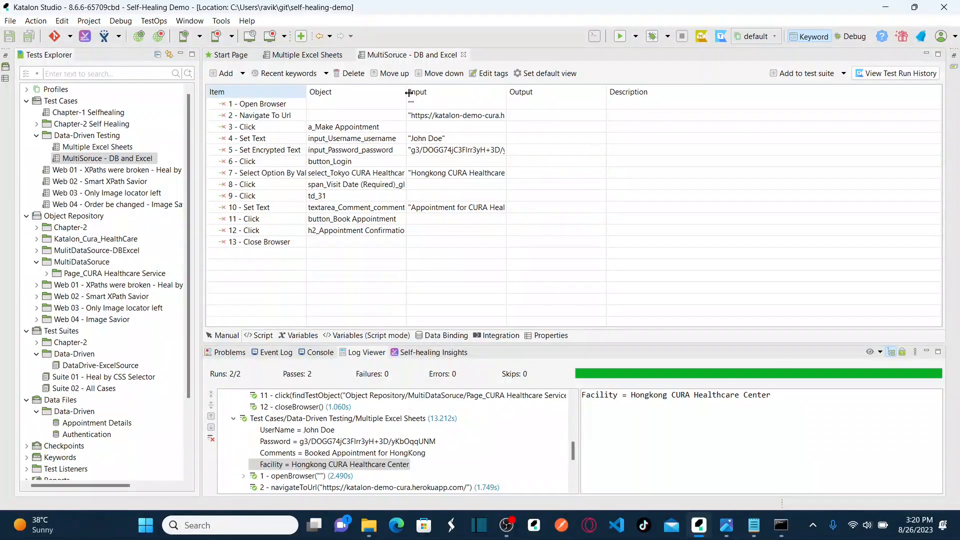
Change step 12 to Verify Element Present on h2_Appointment Confirmation, then show the Data-Driven Automation slide.
left_click(394, 226)
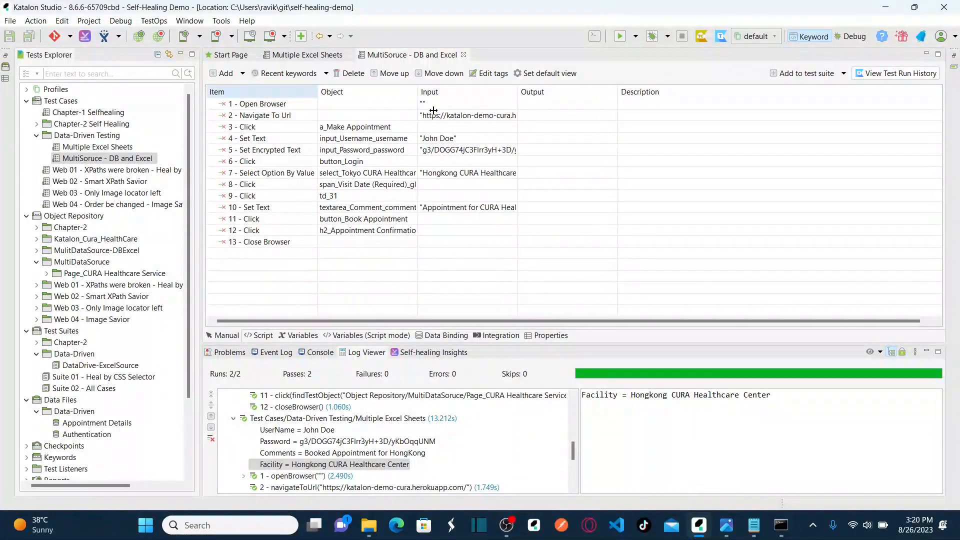
left_click_drag(418, 95, 494, 130)
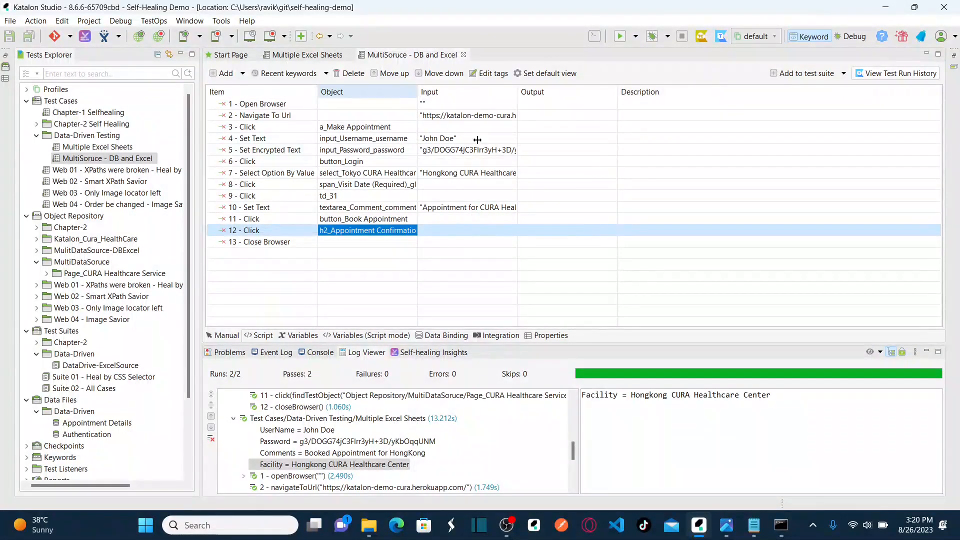
left_click(295, 232)
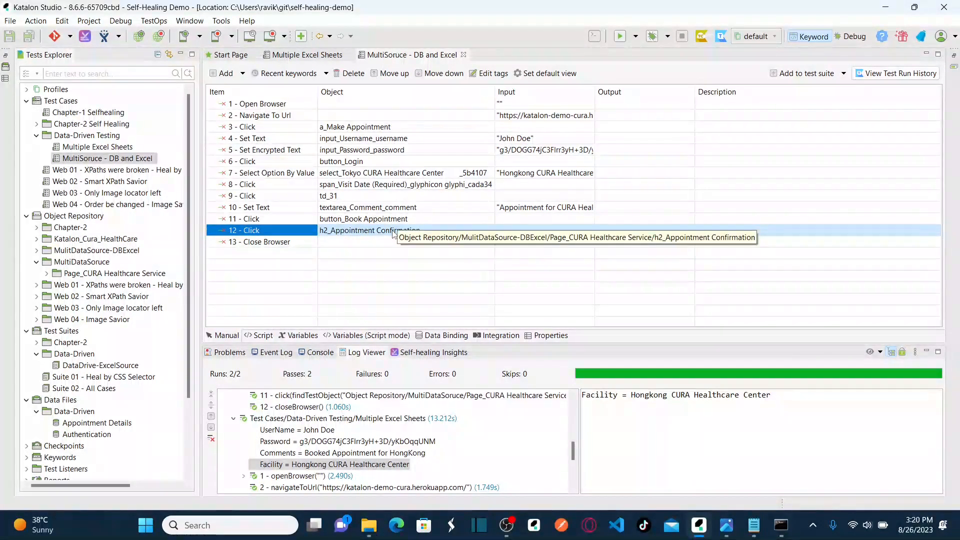
left_click(309, 231)
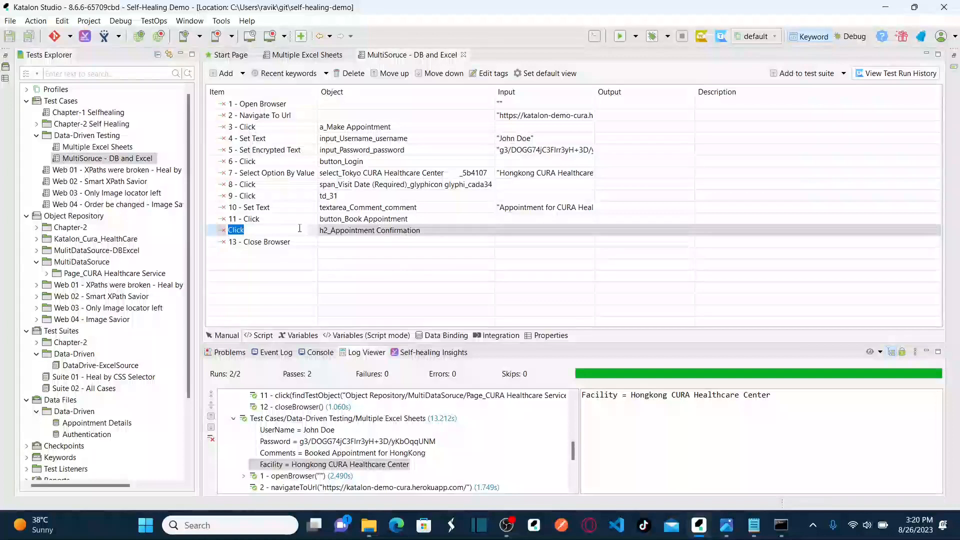
type("Ve")
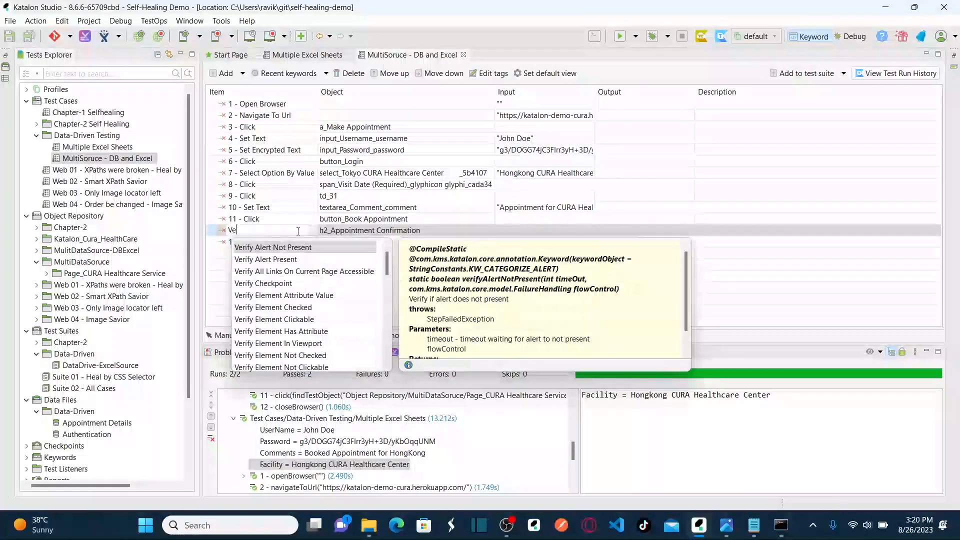
type("rify ELe")
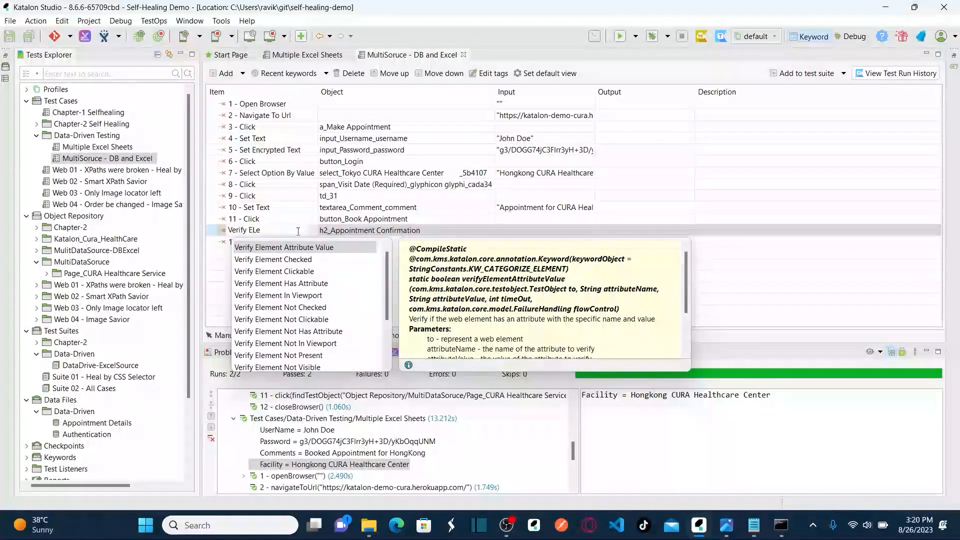
type("ment pr")
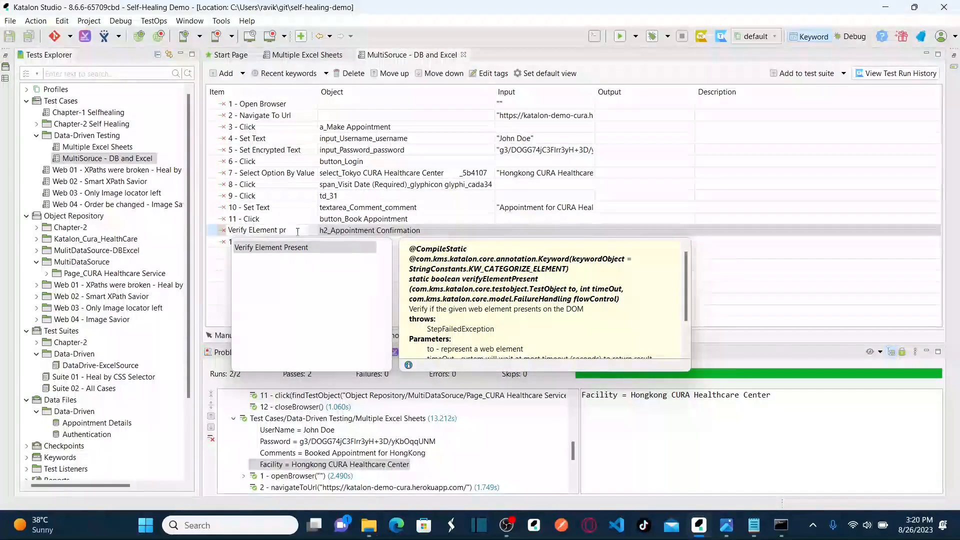
double_click(285, 247)
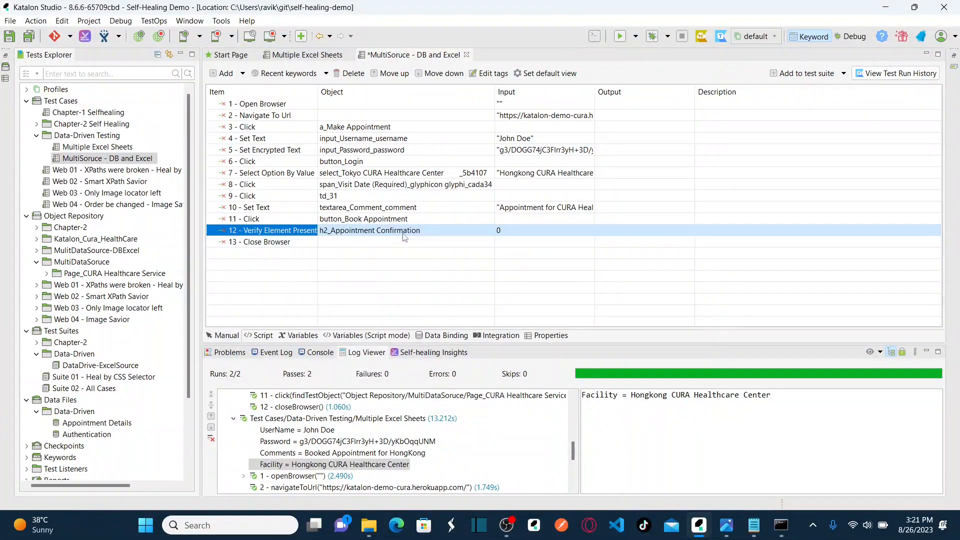
left_click(353, 235)
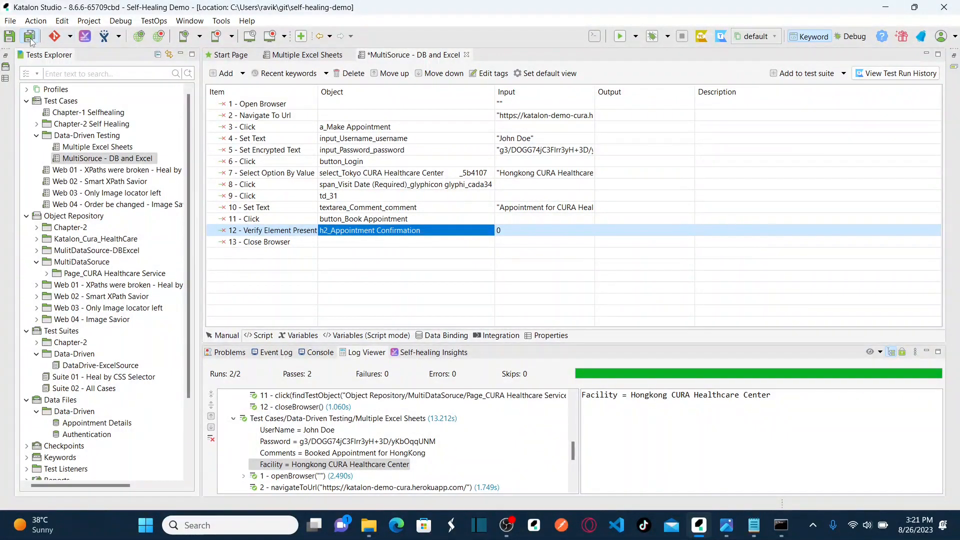
left_click(726, 525)
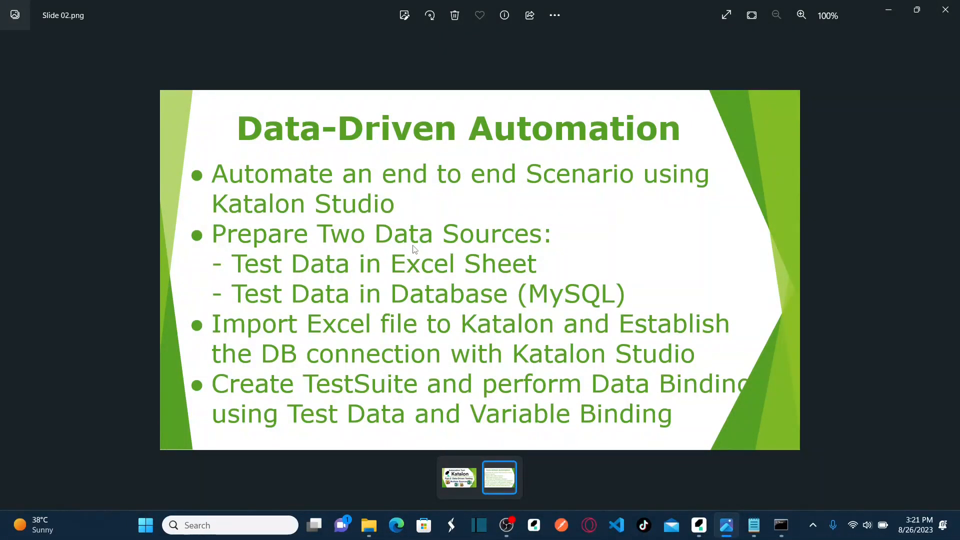
Open the Cura Appointment Details workbook from the Lesson 31 folder in Excel.
mouse_move(370, 525)
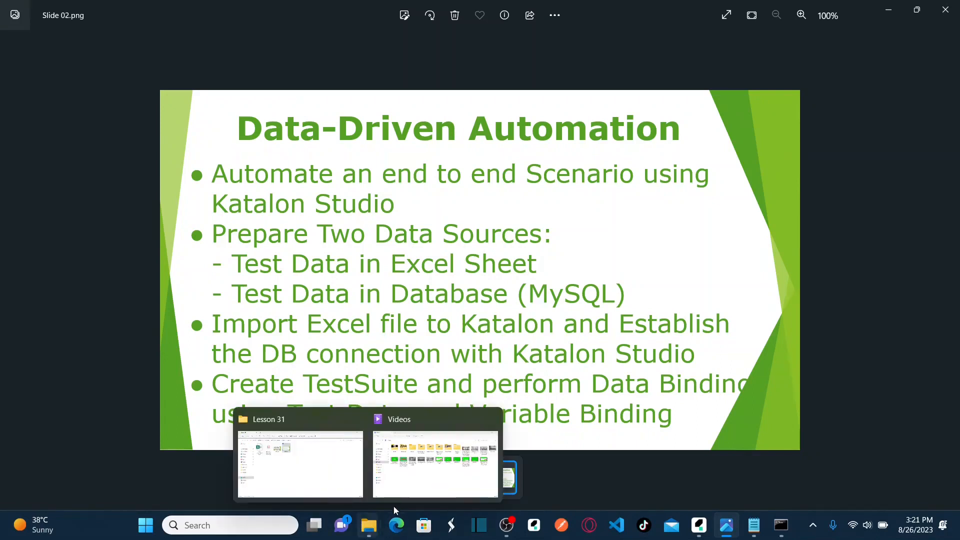
left_click(300, 462)
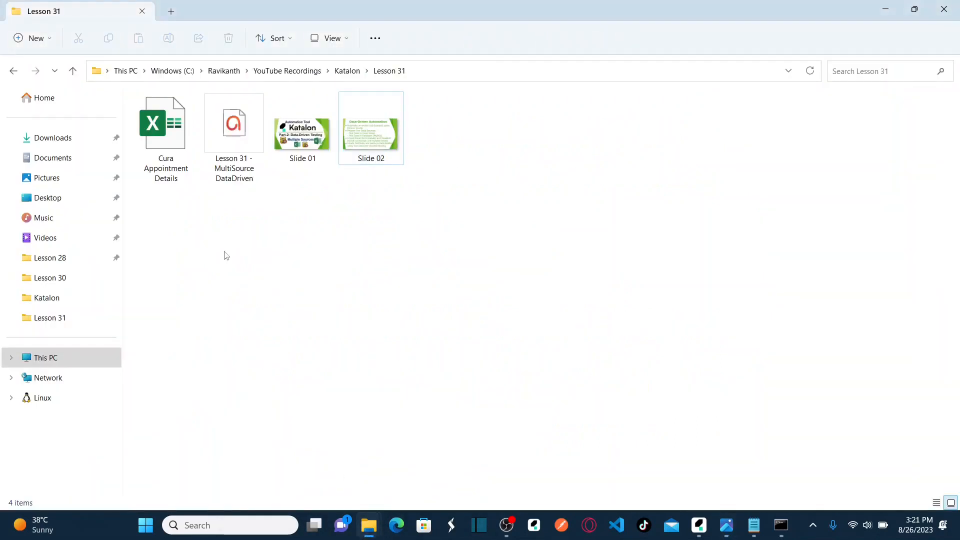
left_click(167, 158)
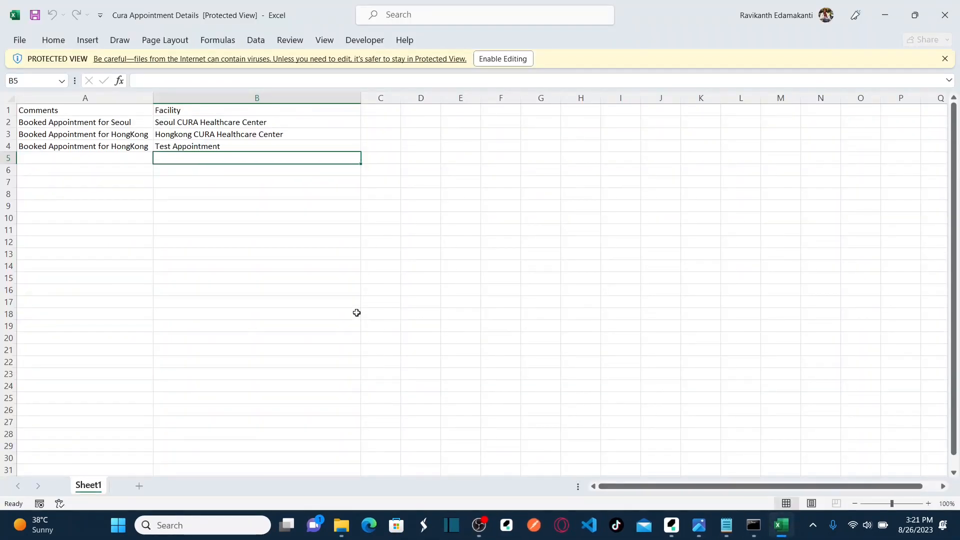
Enable editing and delete row 4 containing the Test Appointment entry.
left_click(503, 59)
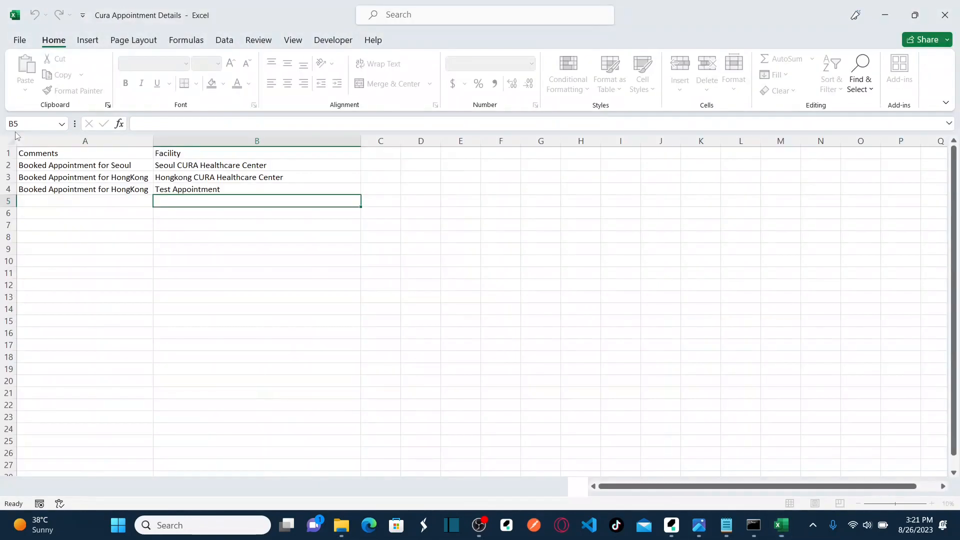
left_click(7, 189)
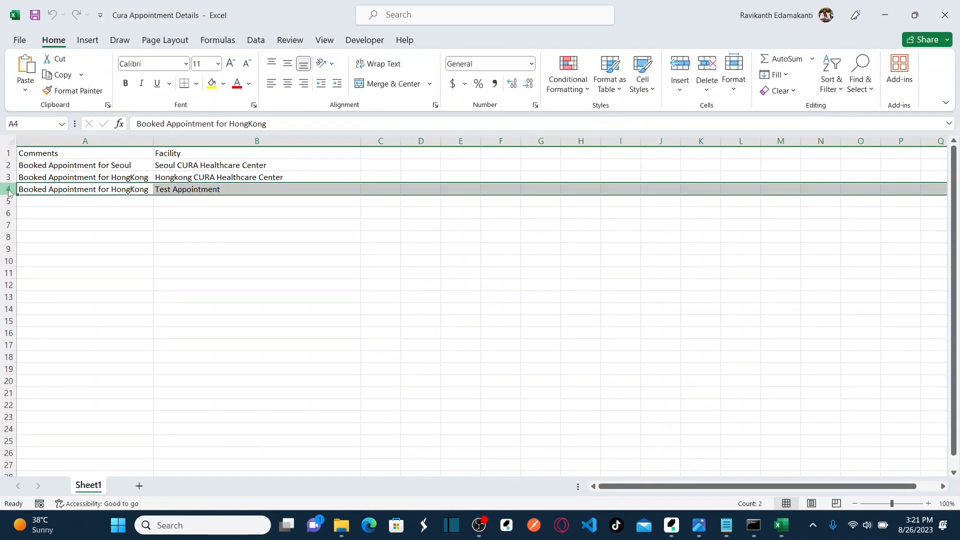
right_click(8, 192)
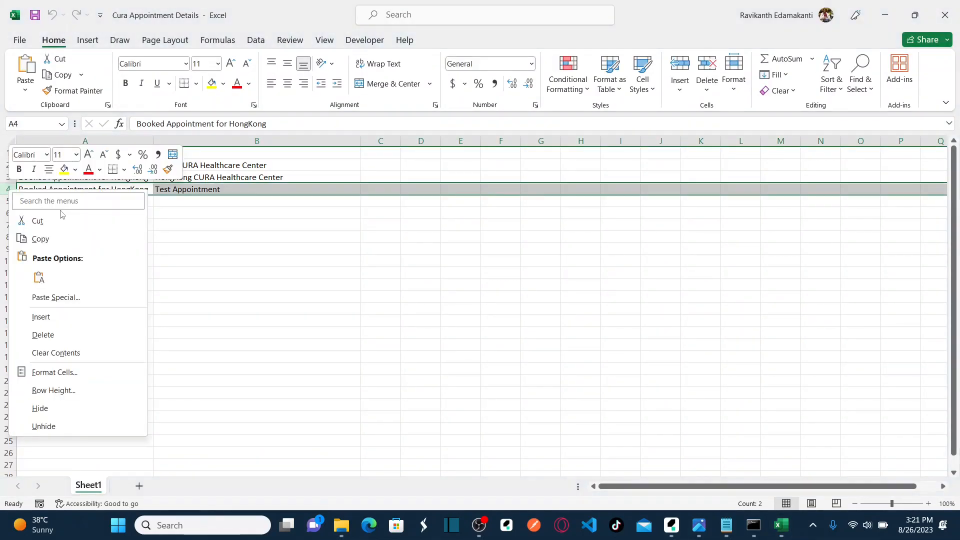
left_click(55, 334)
Review the remaining Seoul and Hongkong comment and facility cells, then close the workbook.
left_click(142, 165)
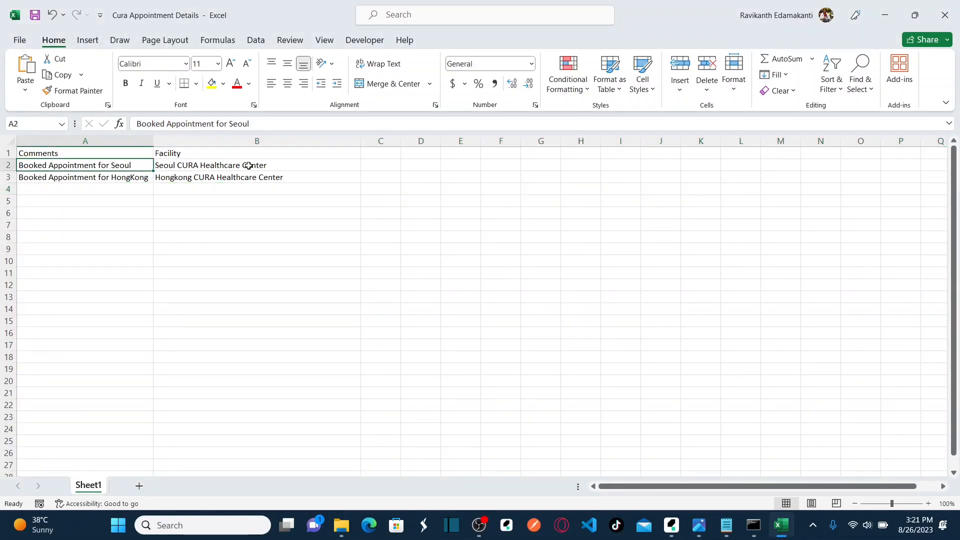
left_click(128, 176)
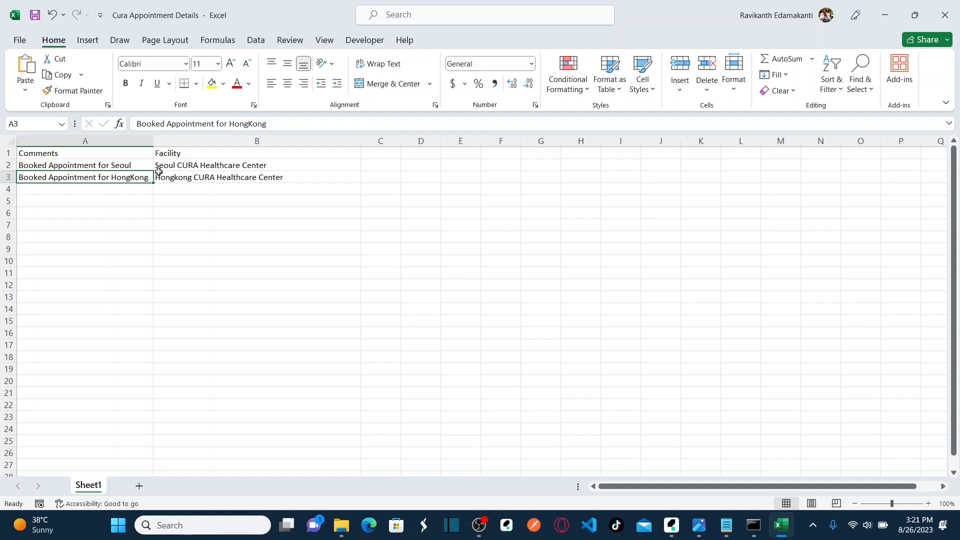
left_click(209, 175)
left_click(208, 166)
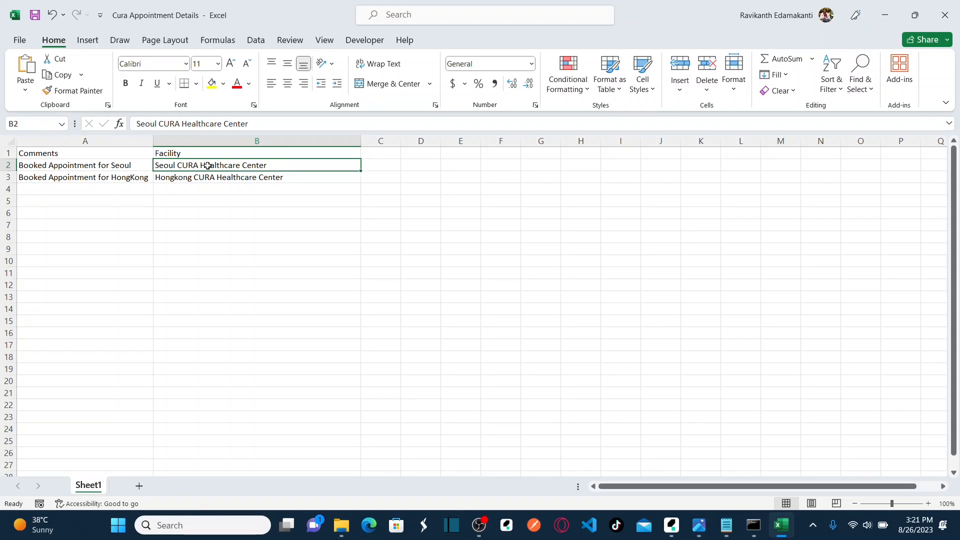
left_click(107, 177)
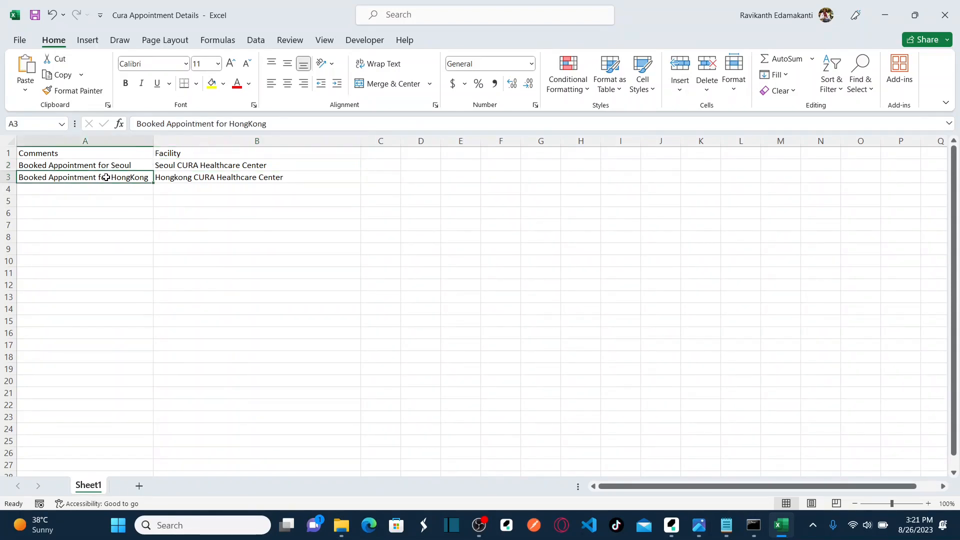
left_click(204, 179)
left_click(122, 165)
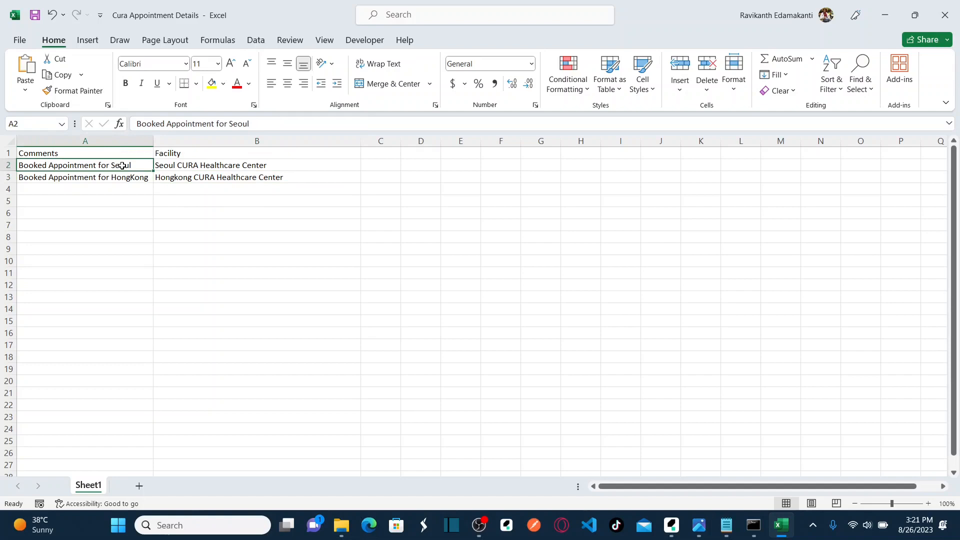
left_click(231, 165)
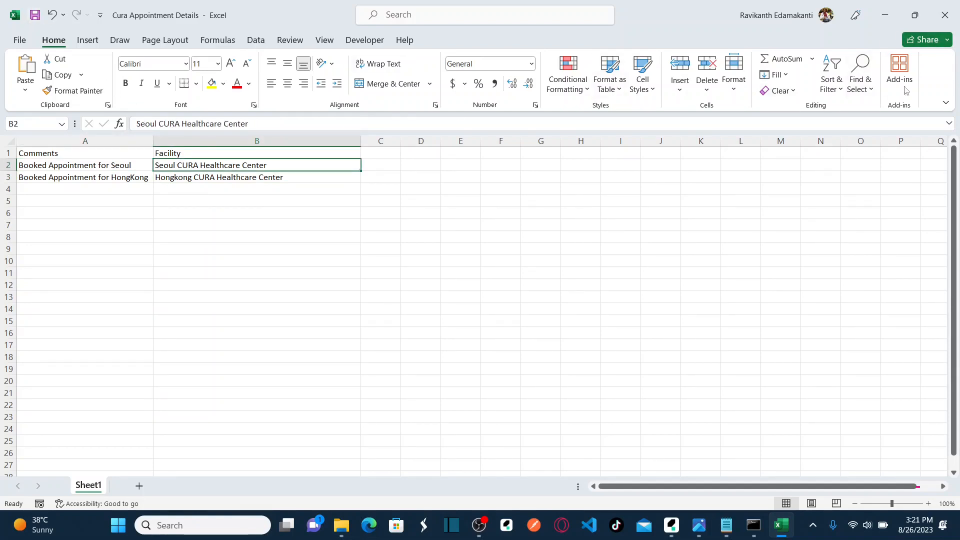
left_click(944, 15)
left_click(275, 299)
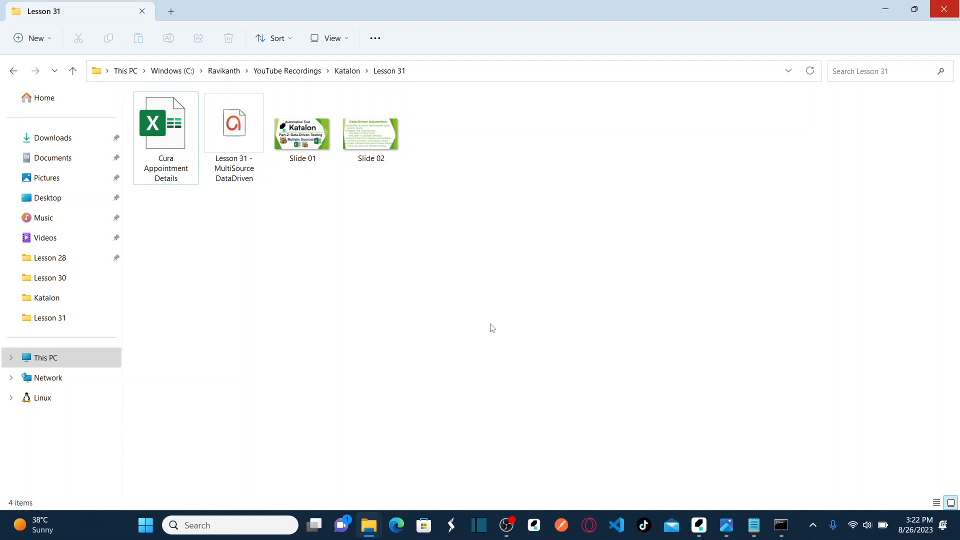
Look for Wampserver in the hidden tray icons and on the desktop.
left_click(813, 526)
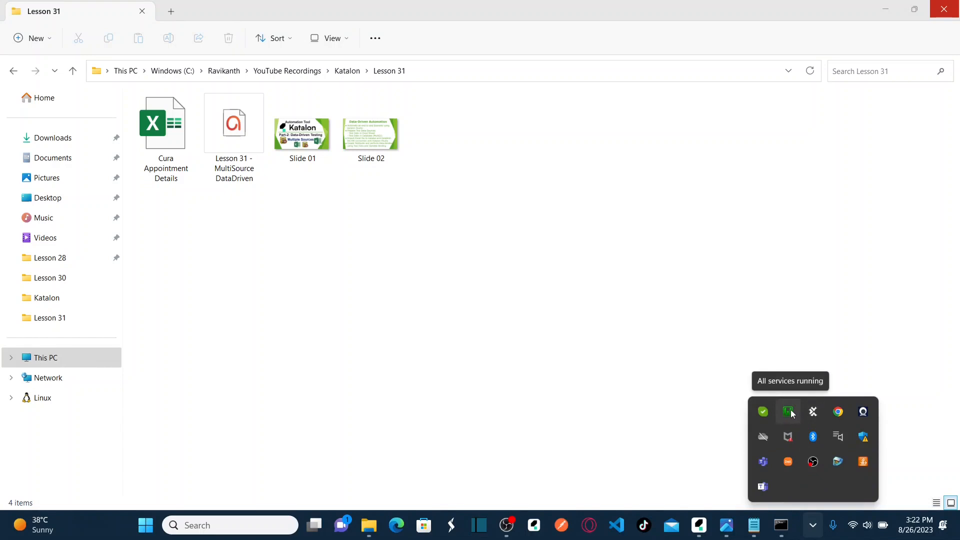
left_click(788, 412)
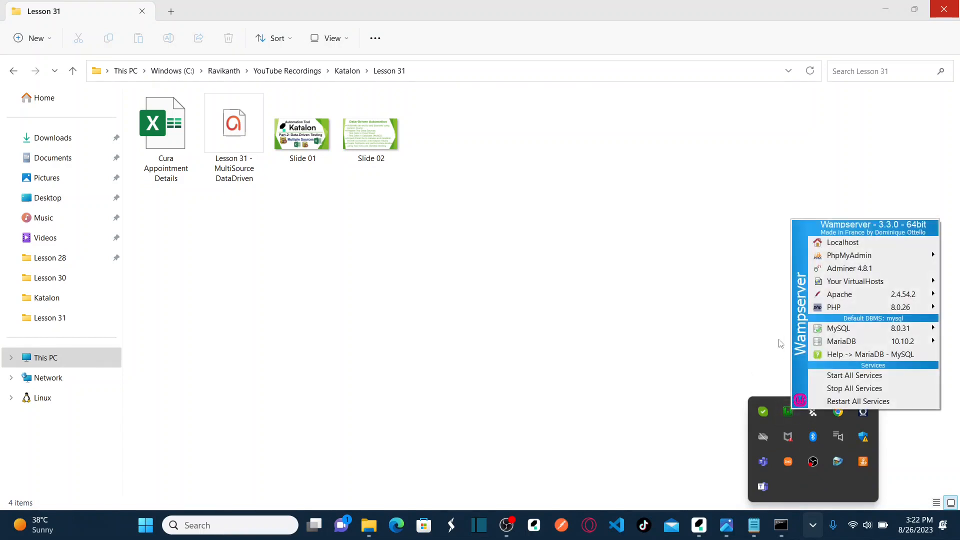
left_click(648, 283)
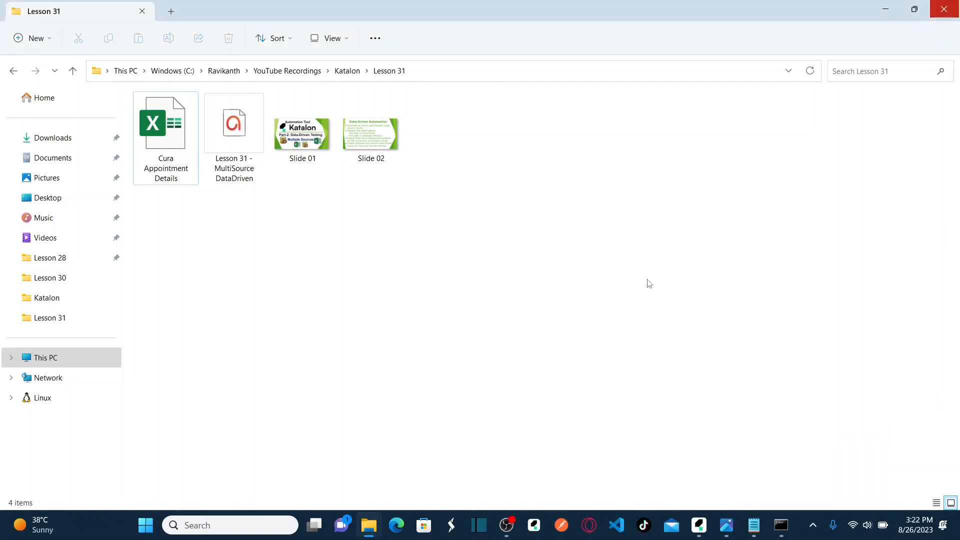
key("super+d")
left_click(218, 196)
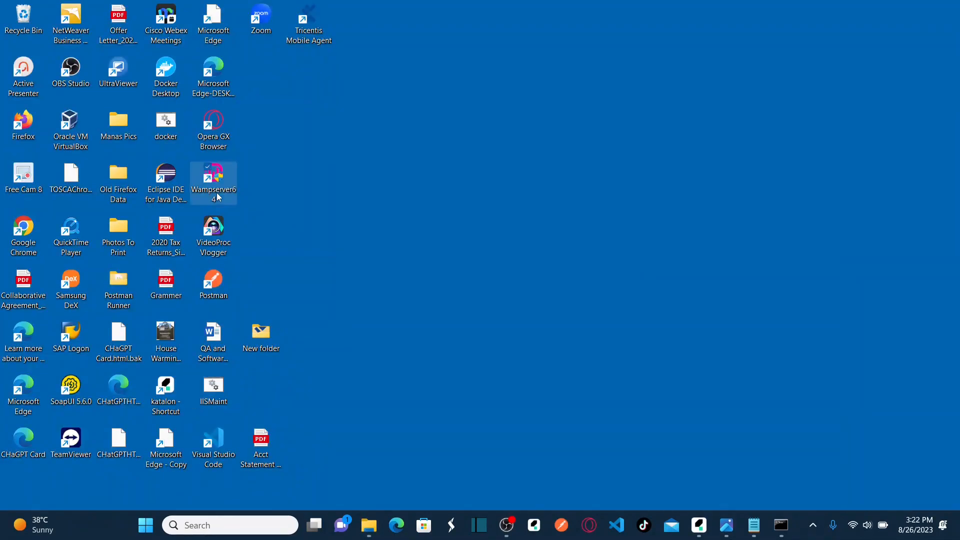
left_click(590, 321)
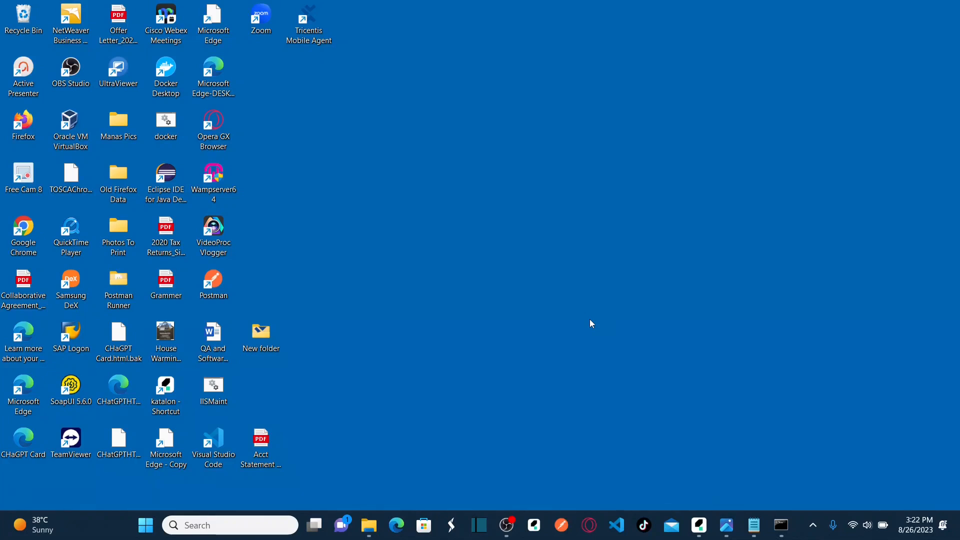
Launch phpMyAdmin 5.2.0 from the Wampserver tray menu.
left_click(813, 525)
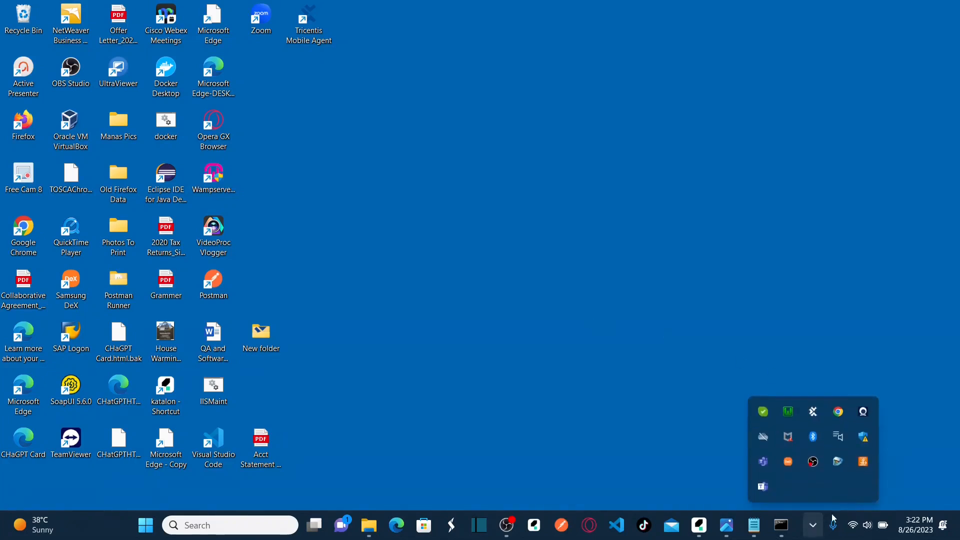
left_click(789, 415)
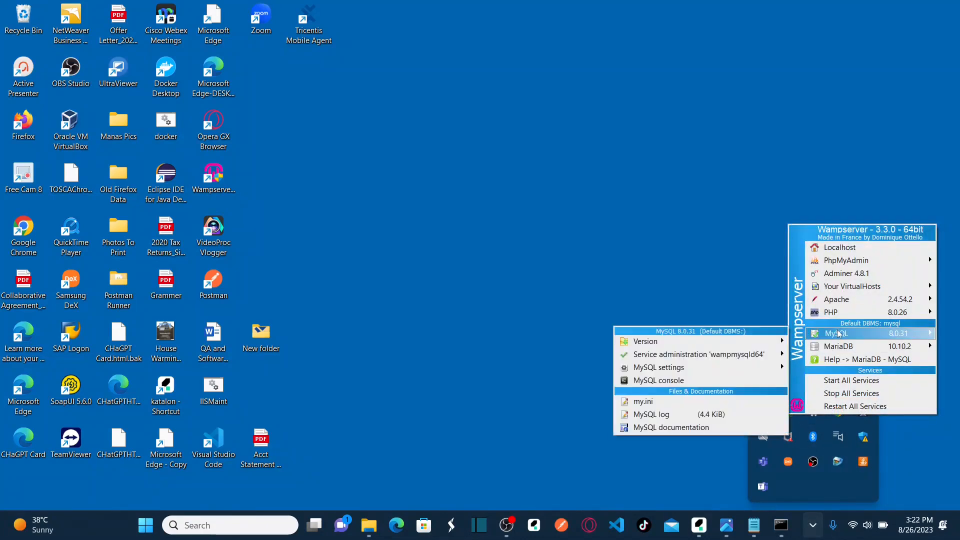
mouse_move(850, 349)
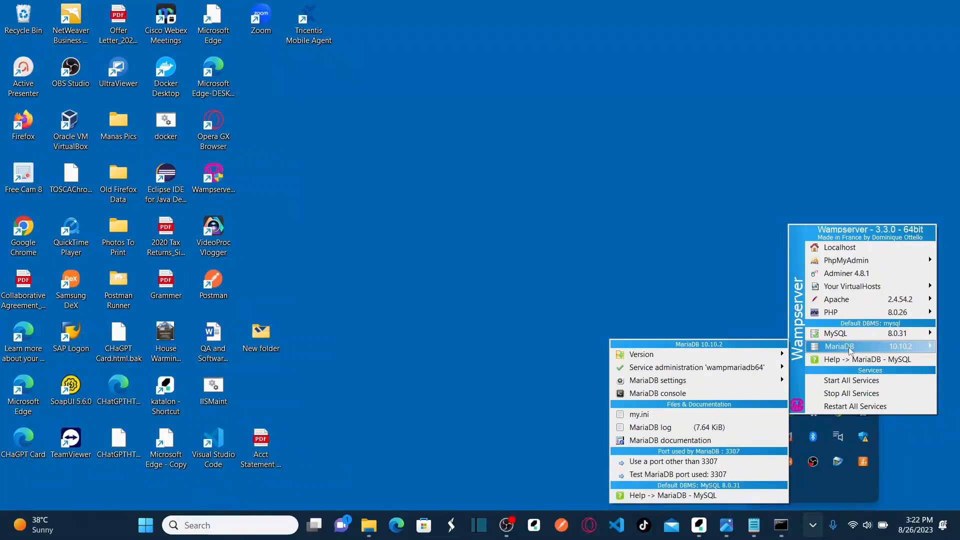
mouse_move(873, 262)
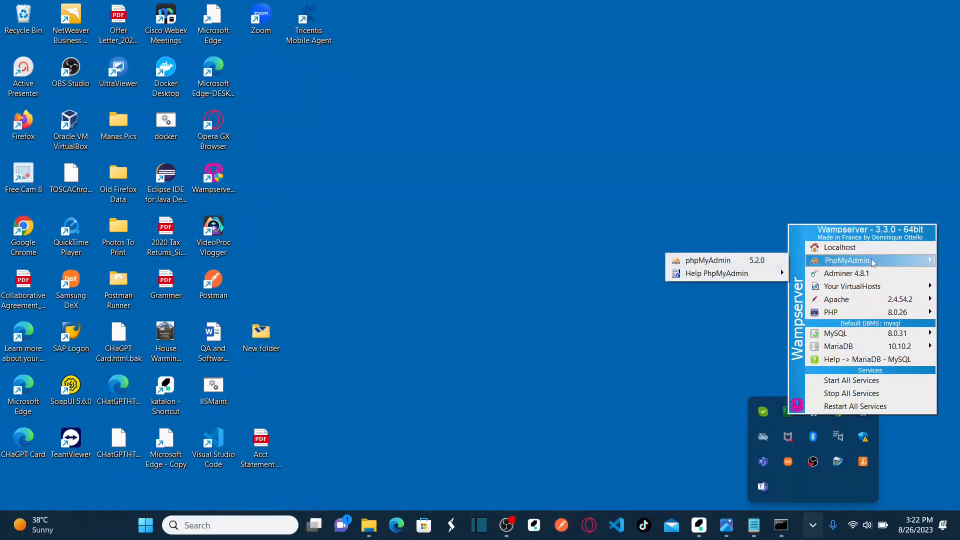
left_click(721, 263)
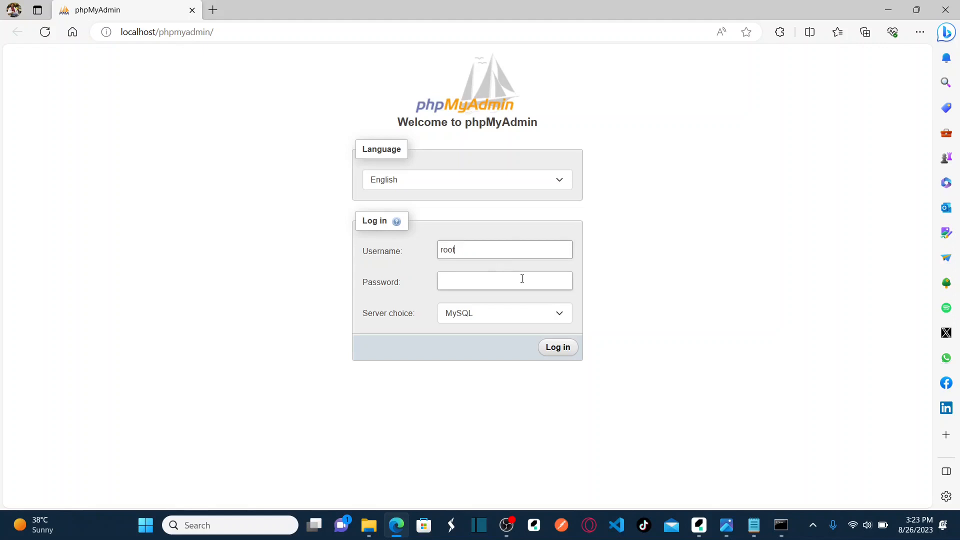
Log in to phpMyAdmin with MySQL as the server choice.
left_click(509, 324)
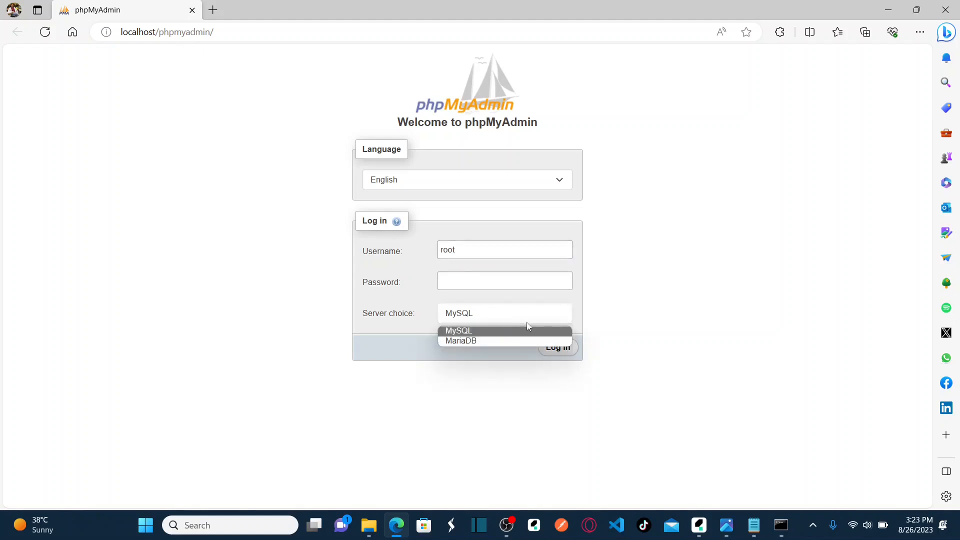
left_click(480, 332)
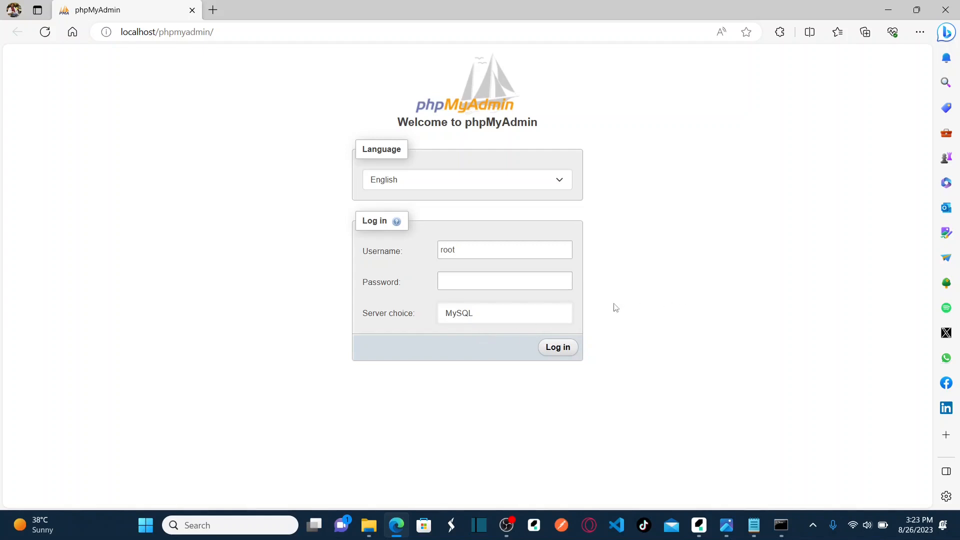
left_click(489, 329)
left_click(570, 351)
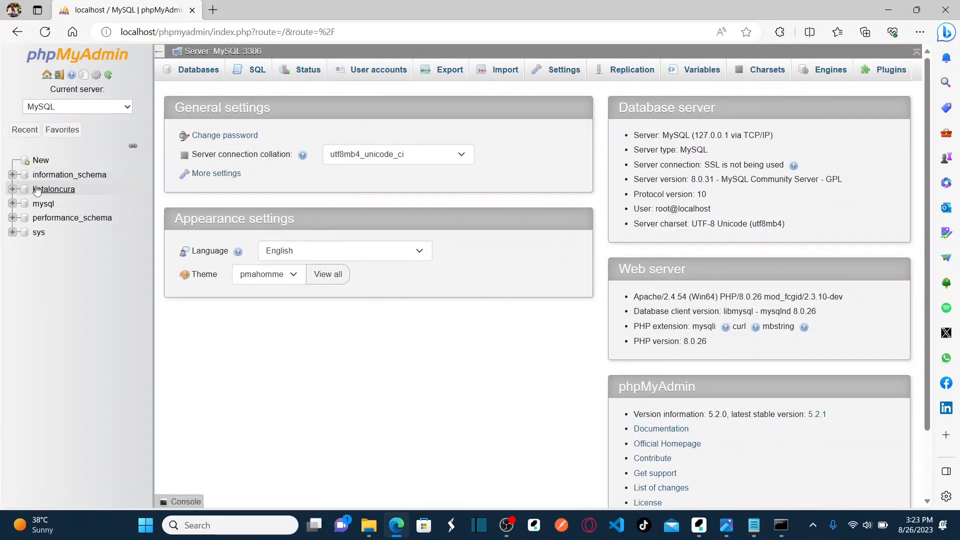
Browse the kataloncura authentication table and check both rows' password values.
left_click(12, 190)
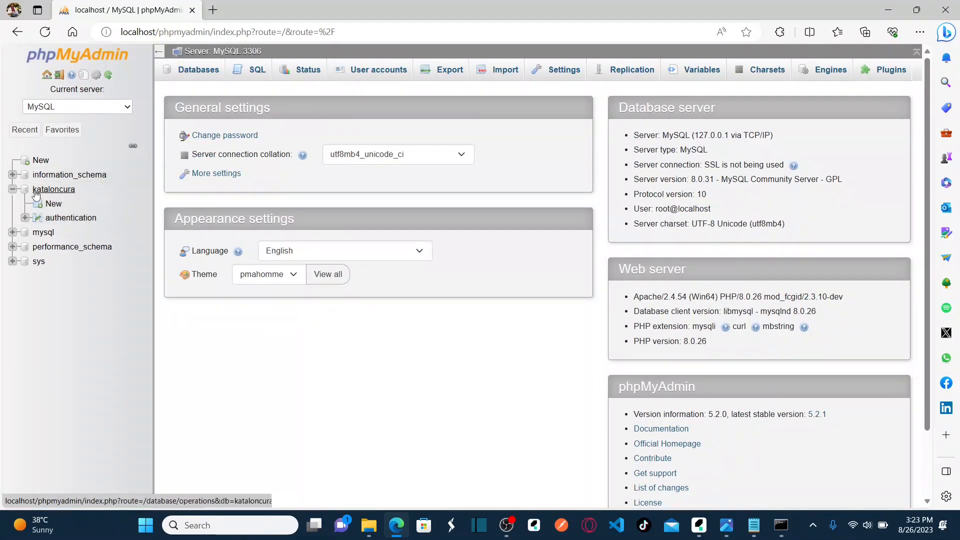
left_click(60, 193)
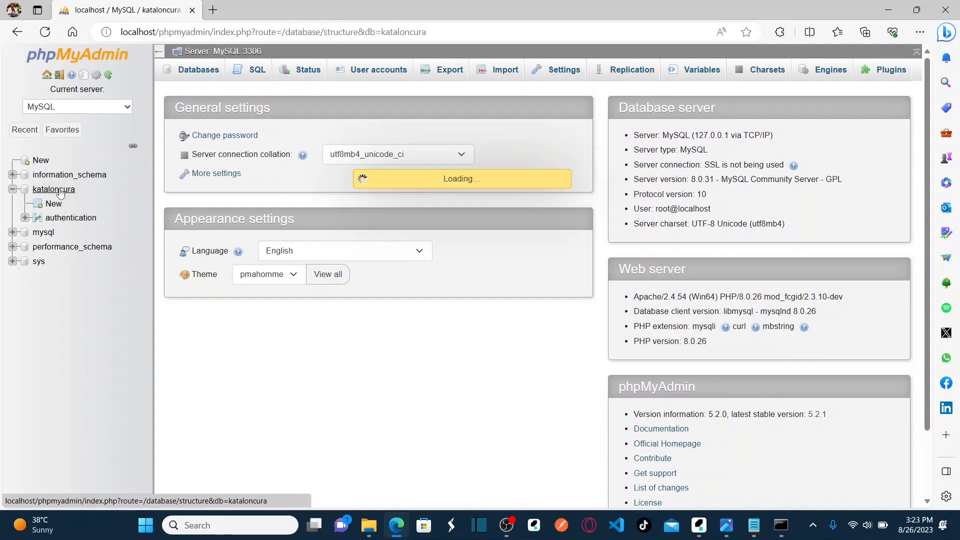
left_click(59, 223)
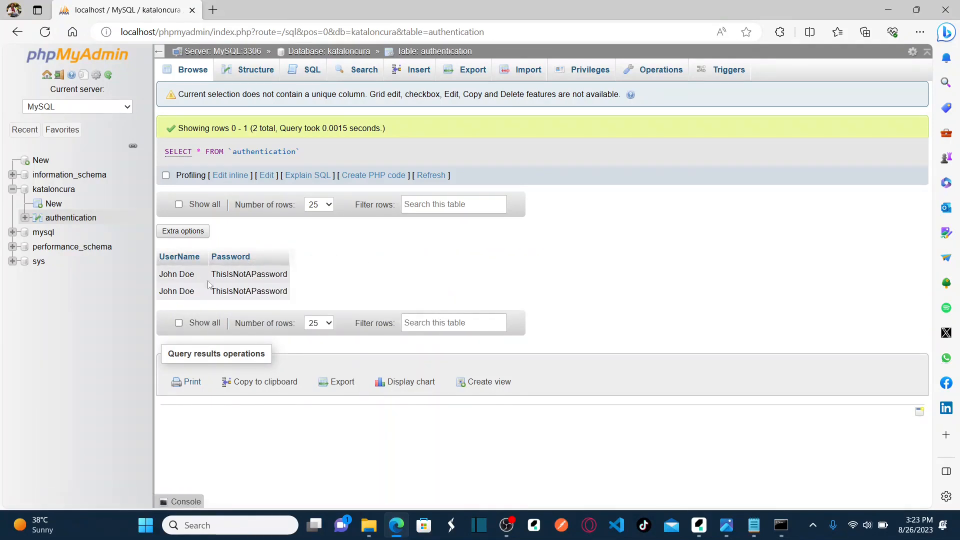
double_click(236, 273)
double_click(251, 292)
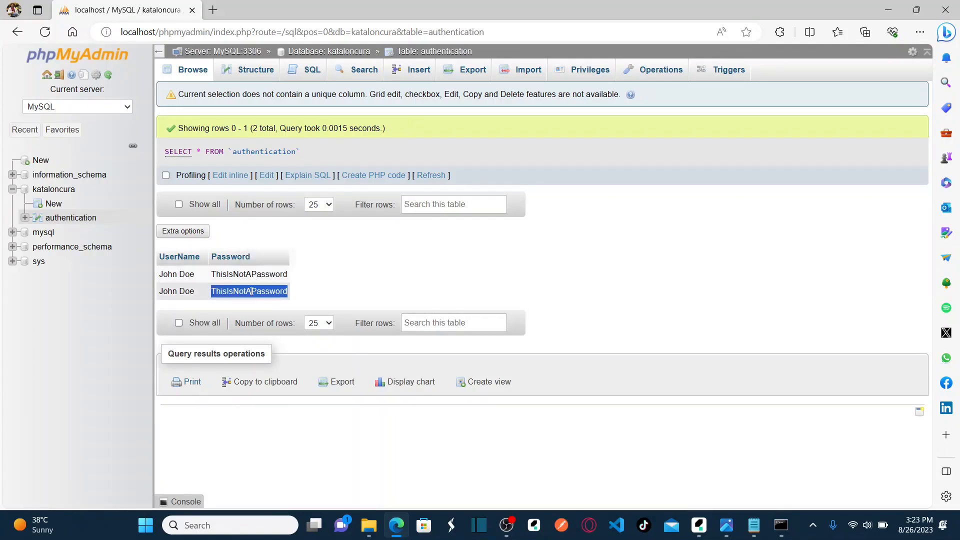
key("alt+Tab")
key("alt+Tab")
key("alt+Tab")
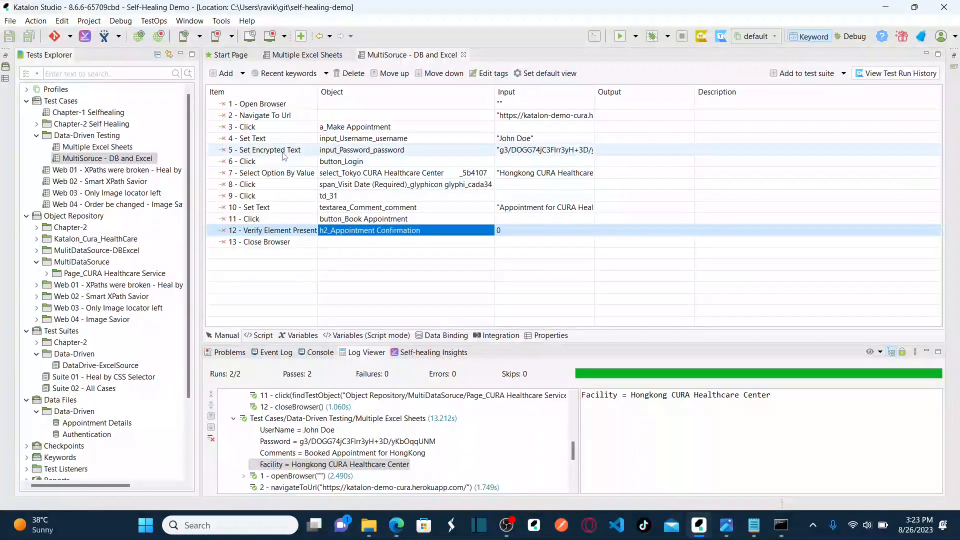
Change step 5's keyword to Set Text and save the test case.
left_click(297, 150)
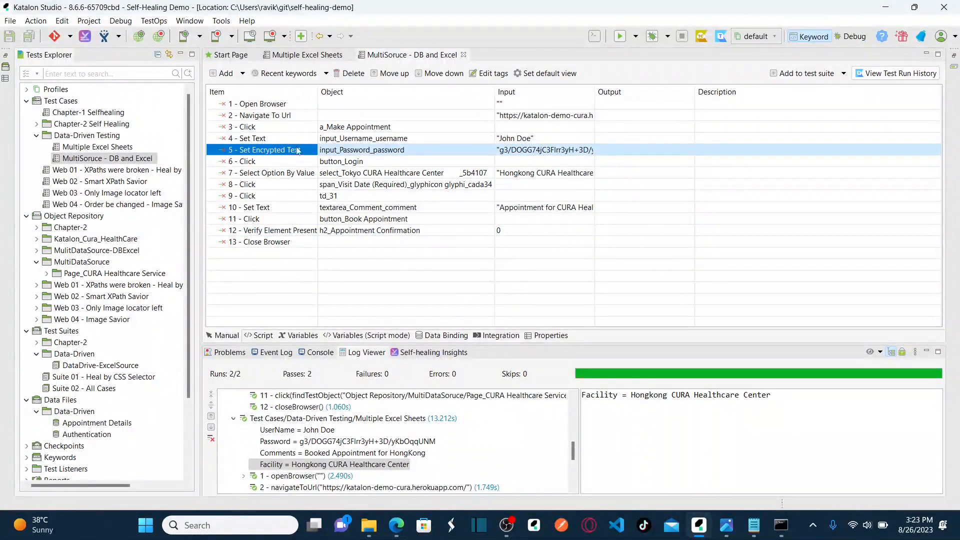
left_click(314, 151)
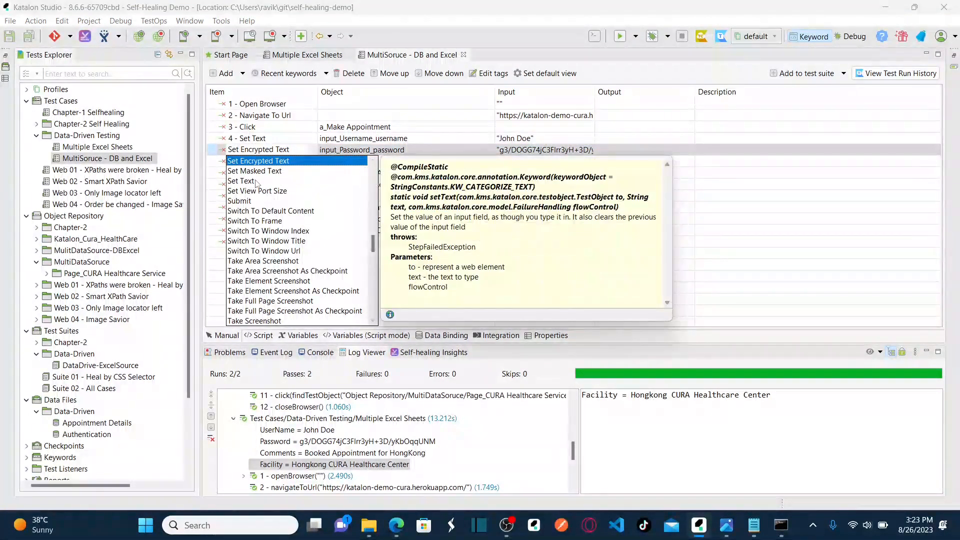
left_click(293, 180)
left_click(425, 148)
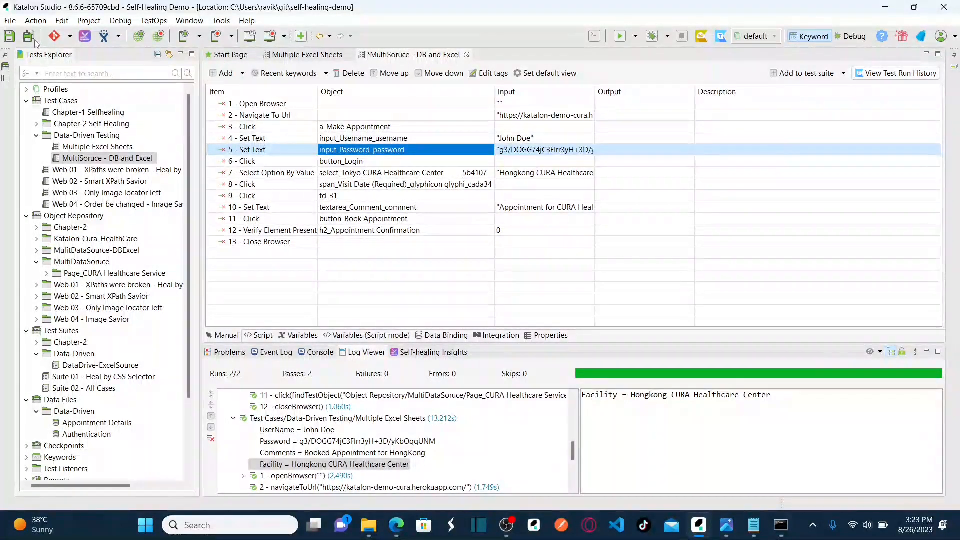
key("ctrl+s")
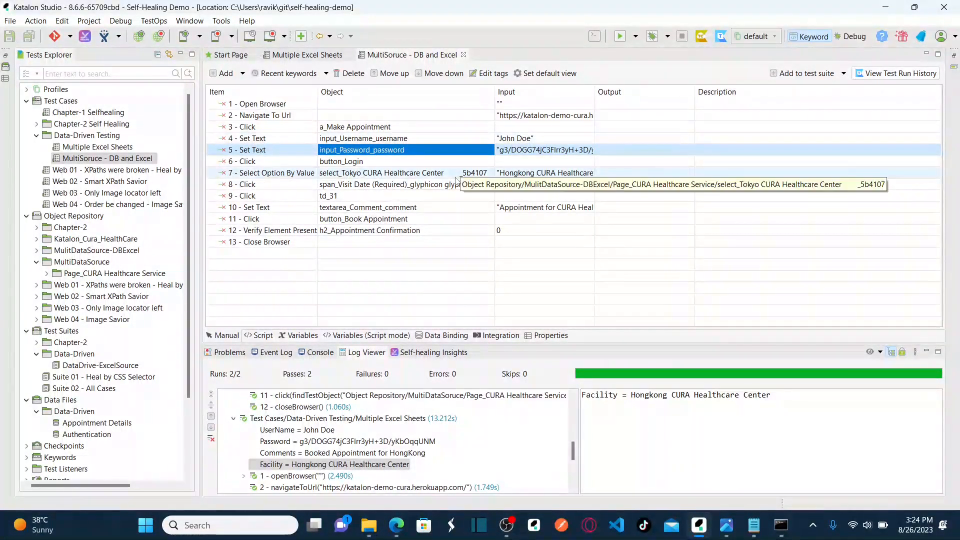
Review the inputs of steps 4, 5 and 7, then select Cura Appointment Details in Lesson 31.
left_click(525, 139)
left_click(527, 151)
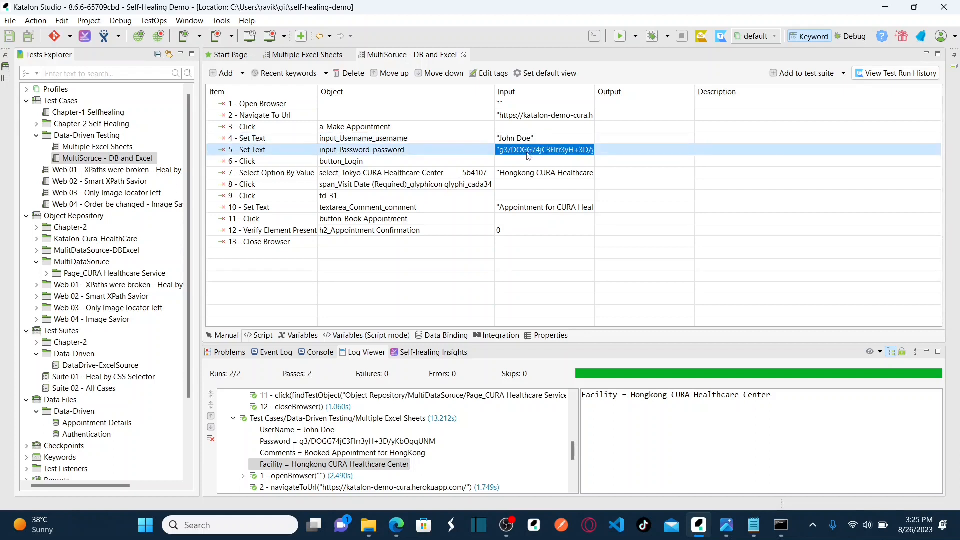
left_click(533, 175)
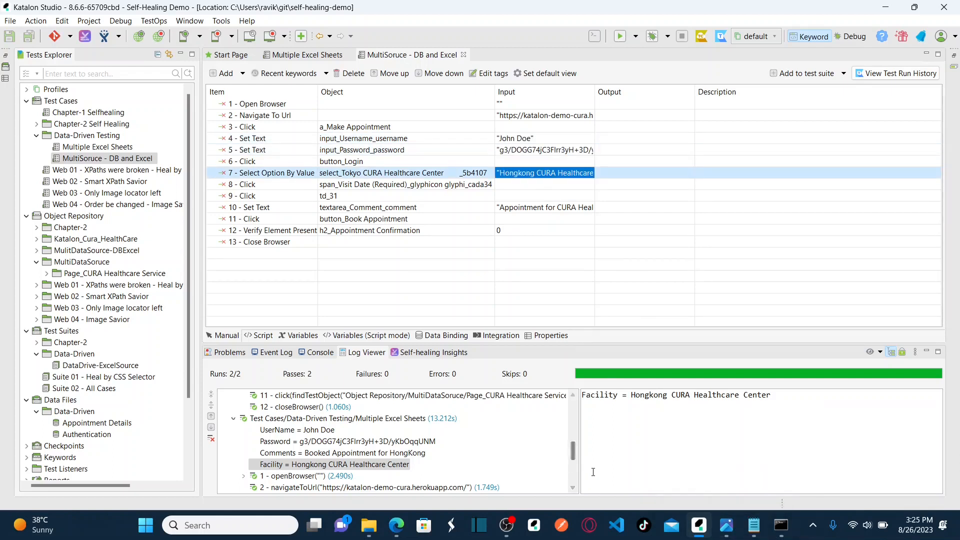
mouse_move(369, 524)
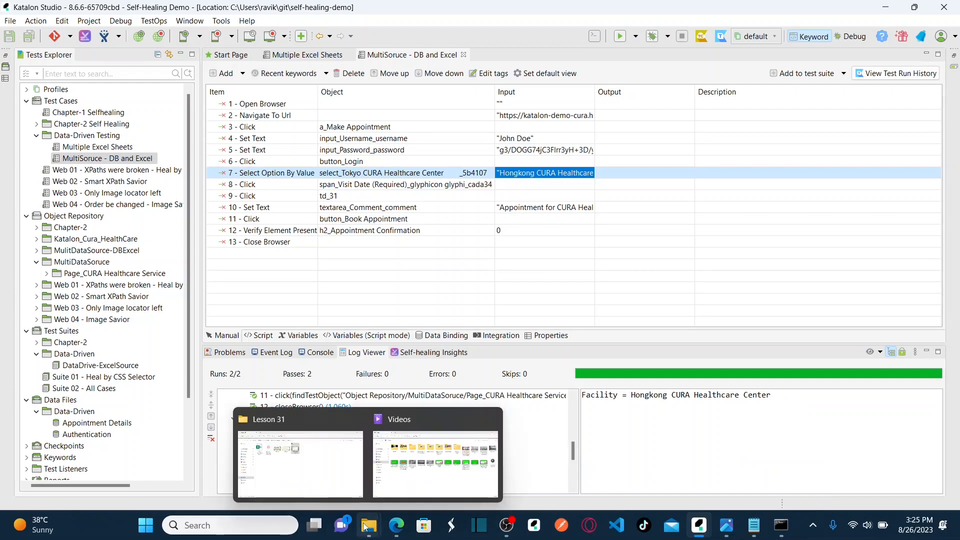
left_click(356, 474)
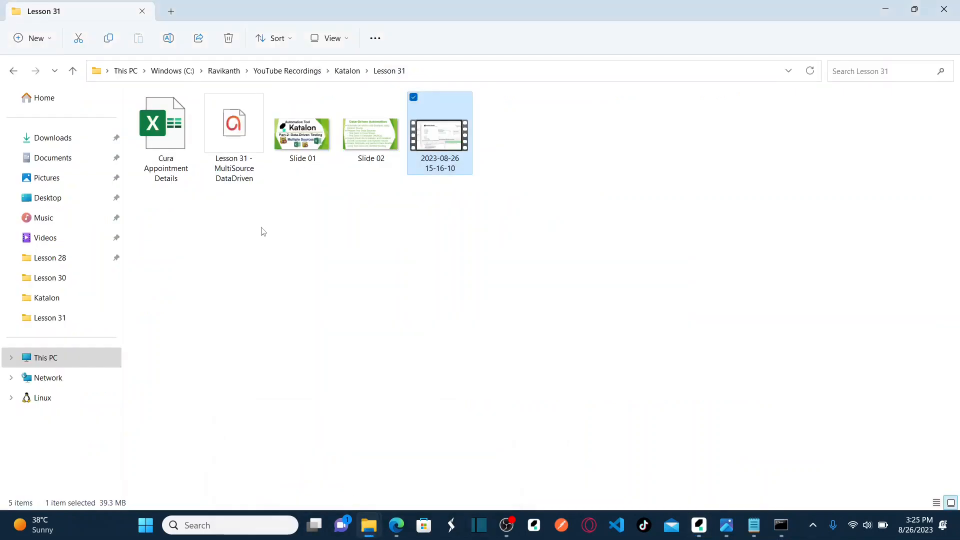
left_click(165, 163)
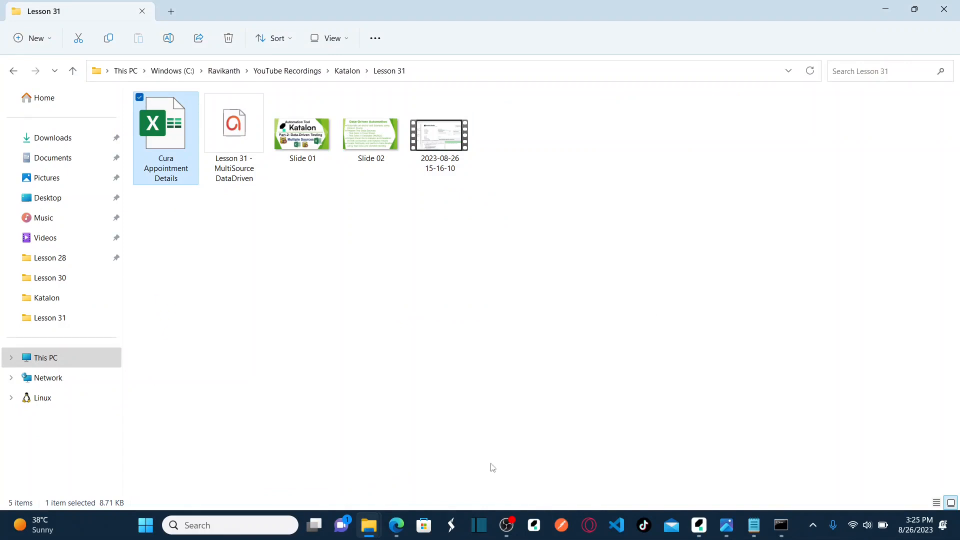
Compare the phpMyAdmin authentication rows with the Cura Appointment Details file in Lesson 31.
mouse_move(396, 525)
left_click(397, 450)
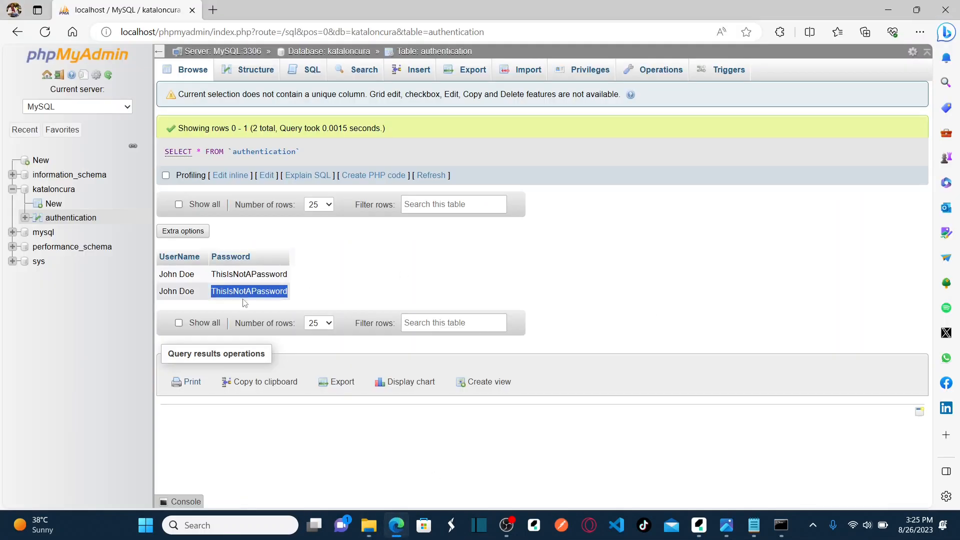
left_click(193, 283)
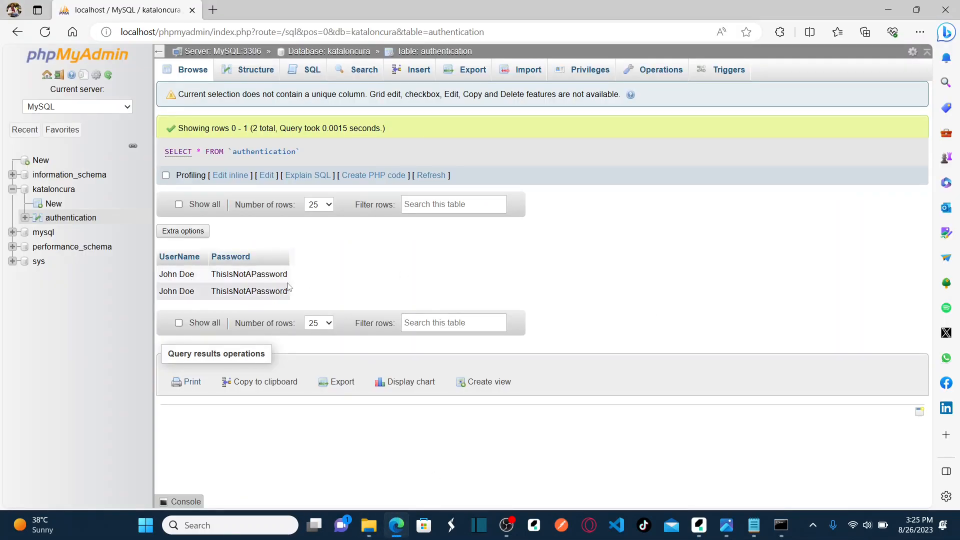
key("alt+Tab")
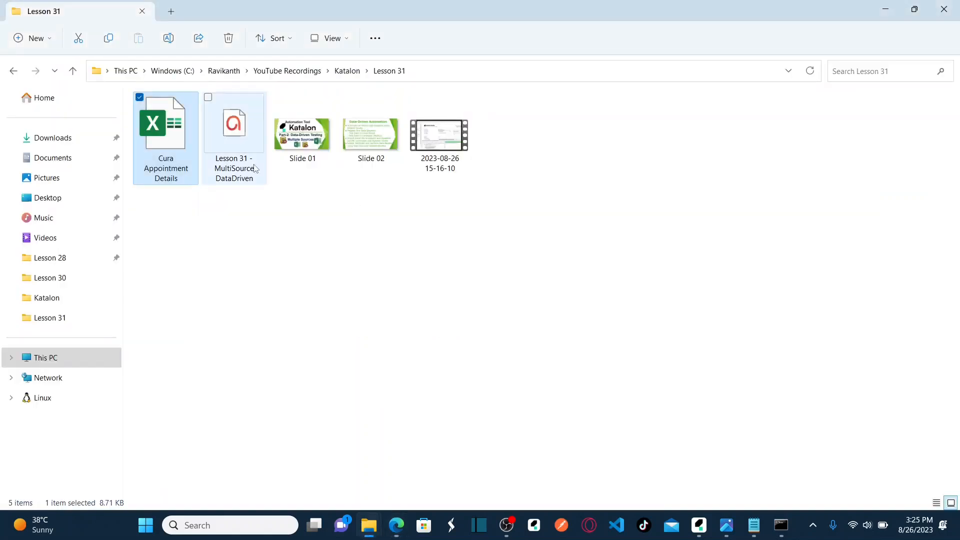
left_click(299, 267)
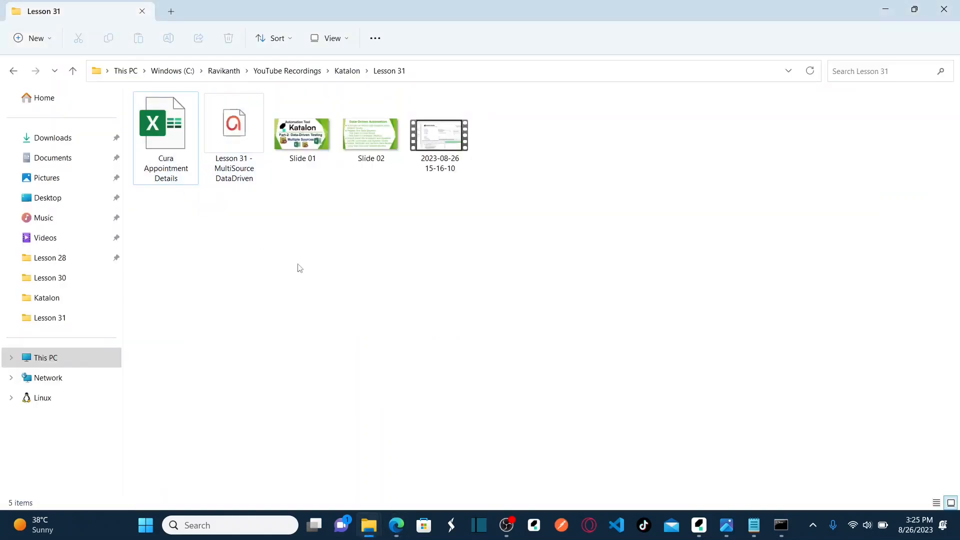
key("alt+Tab")
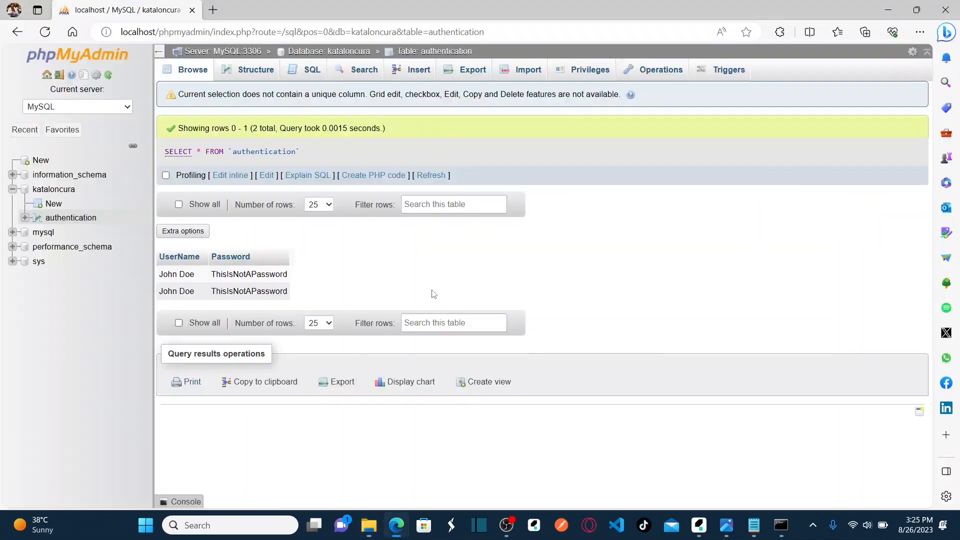
key("alt+Tab")
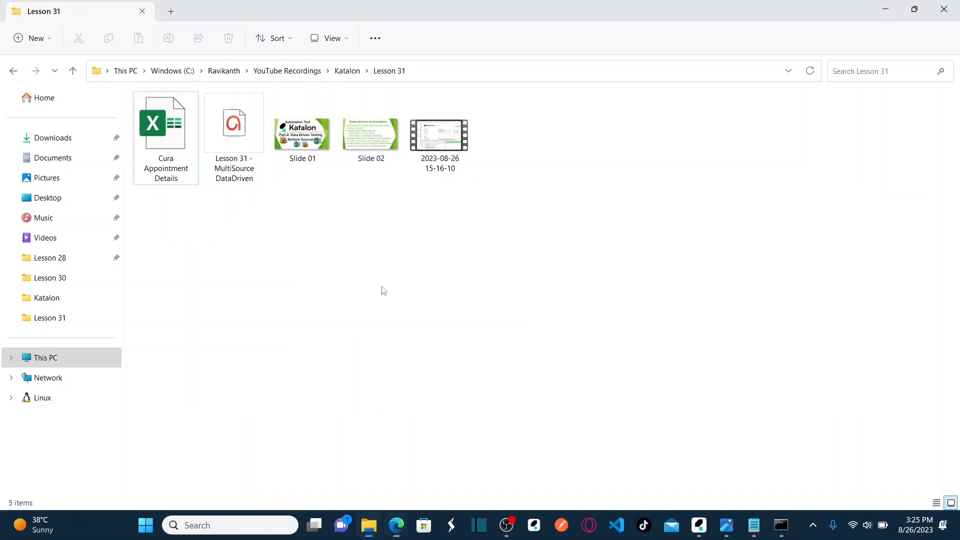
left_click(157, 182)
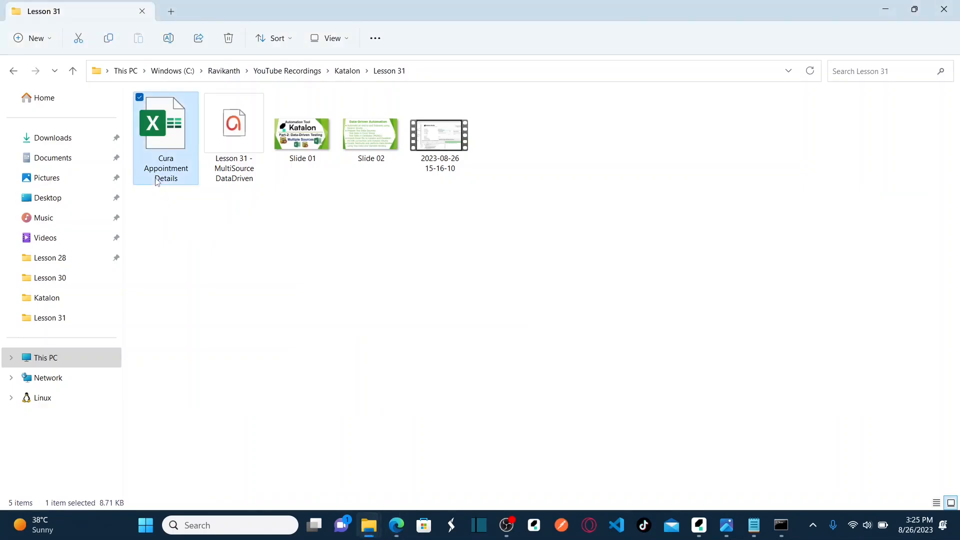
left_click(237, 248)
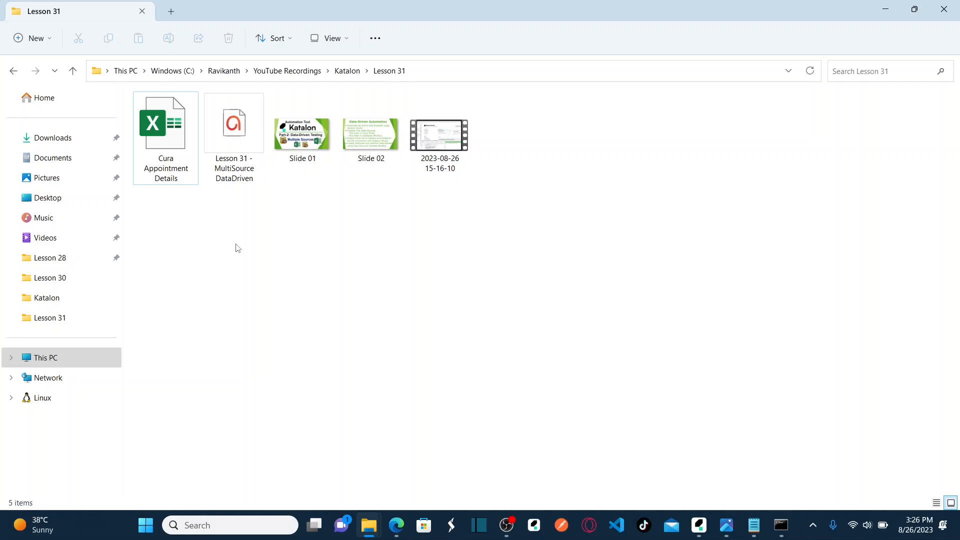
View the Data-Driven Automation slide, then return to Katalon Studio.
left_click(736, 530)
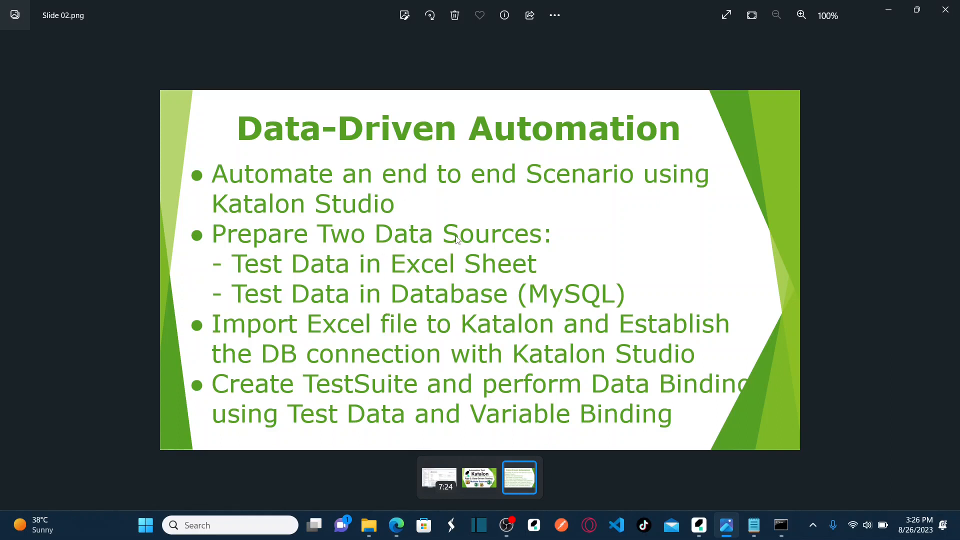
key("alt+Tab")
key("Tab")
key("Tab")
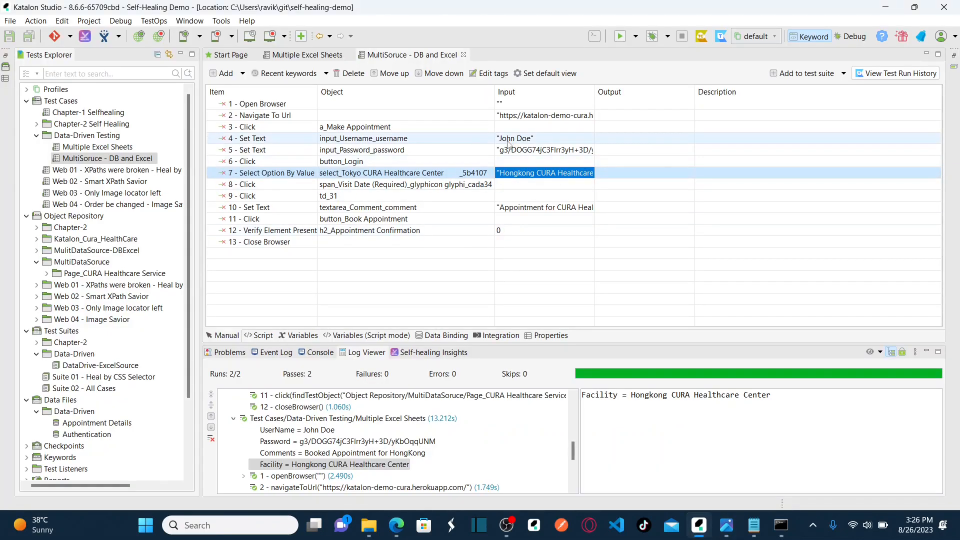
Add the String variables UserName and Password to the test case.
left_click(508, 143)
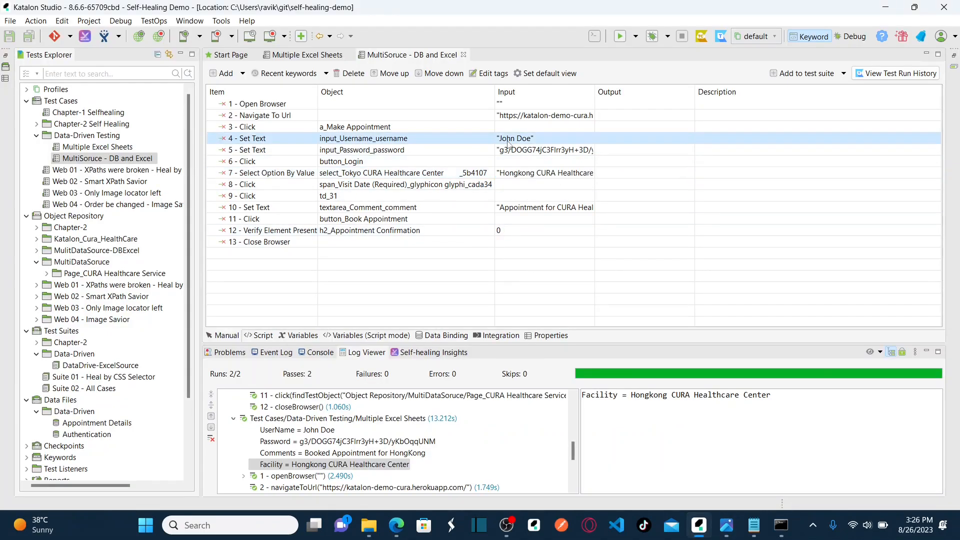
left_click(298, 336)
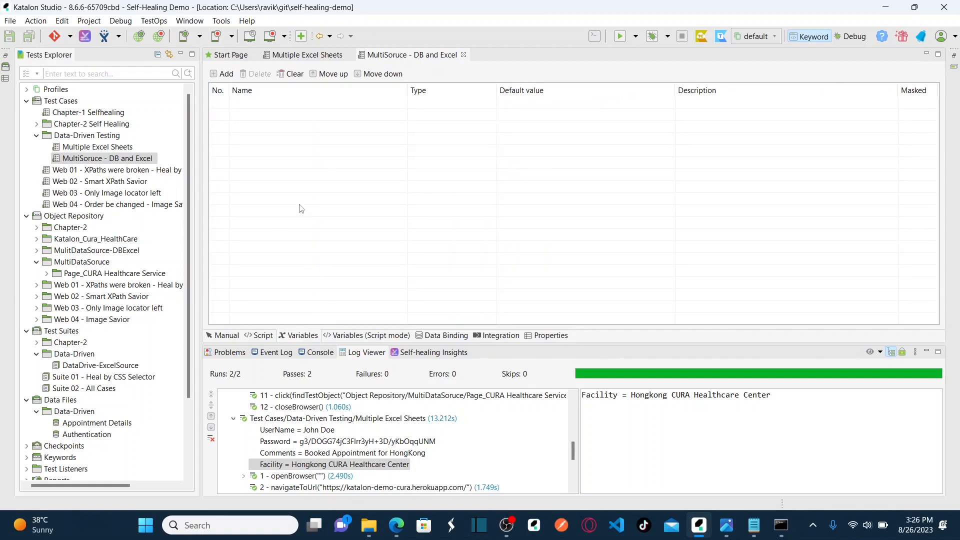
left_click(222, 75)
left_click(282, 106)
type("UserName")
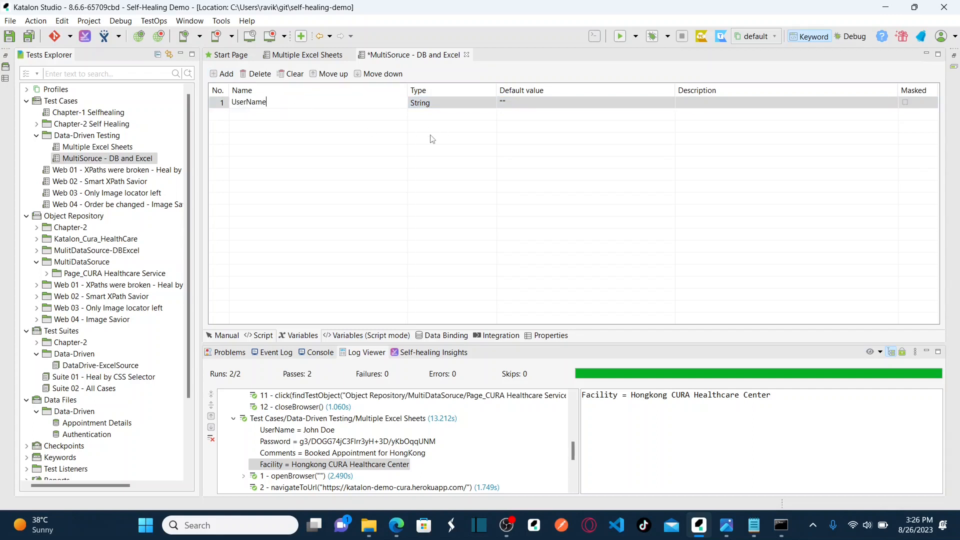
left_click(431, 137)
left_click(434, 104)
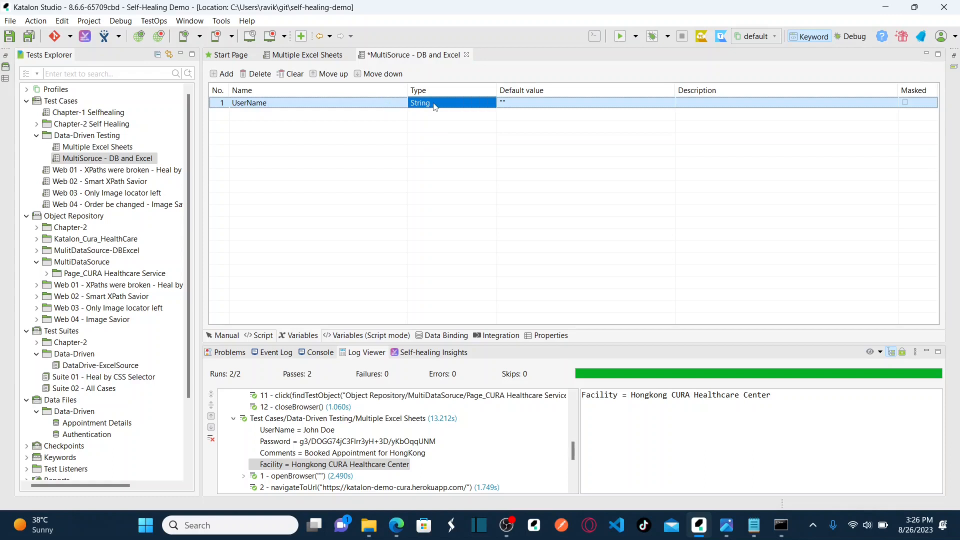
left_click(510, 103)
left_click(226, 74)
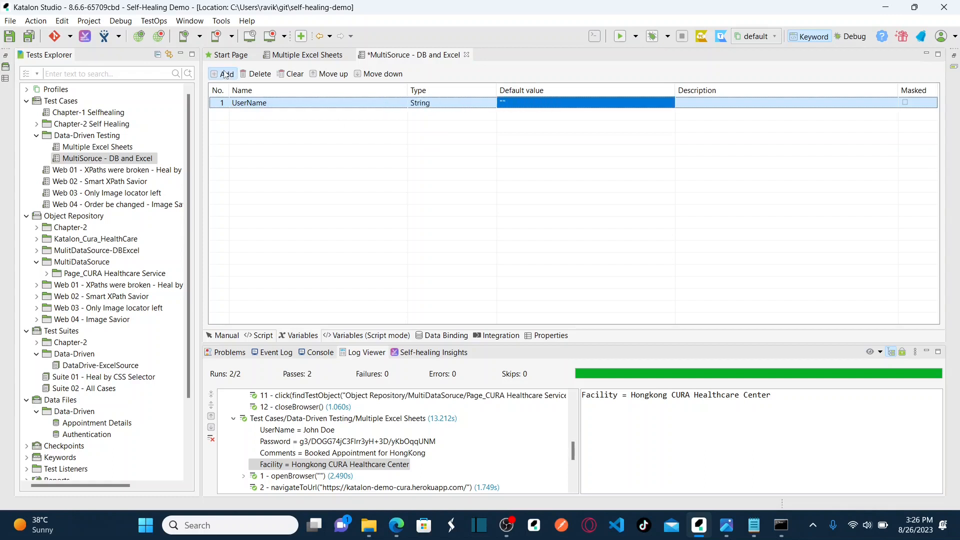
left_click(279, 116)
type("Password")
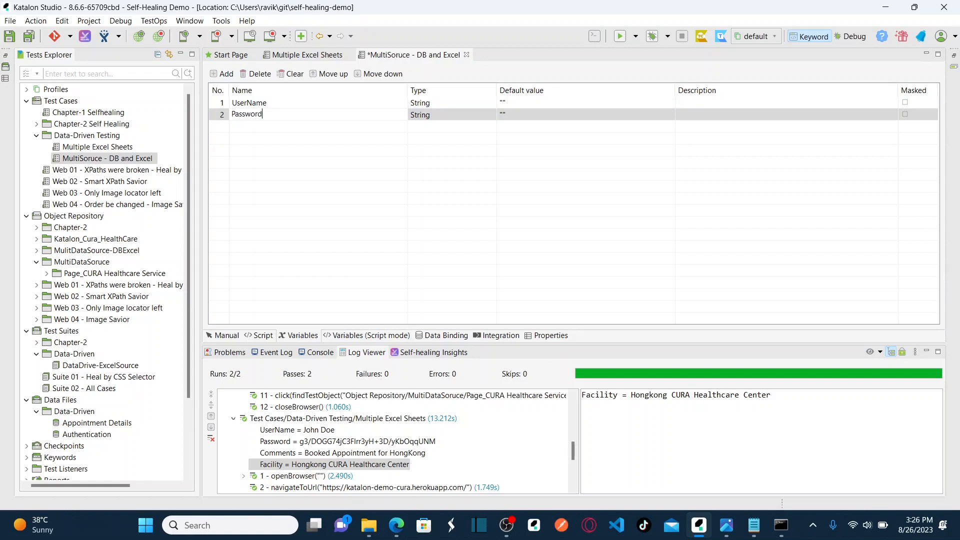
key("Return")
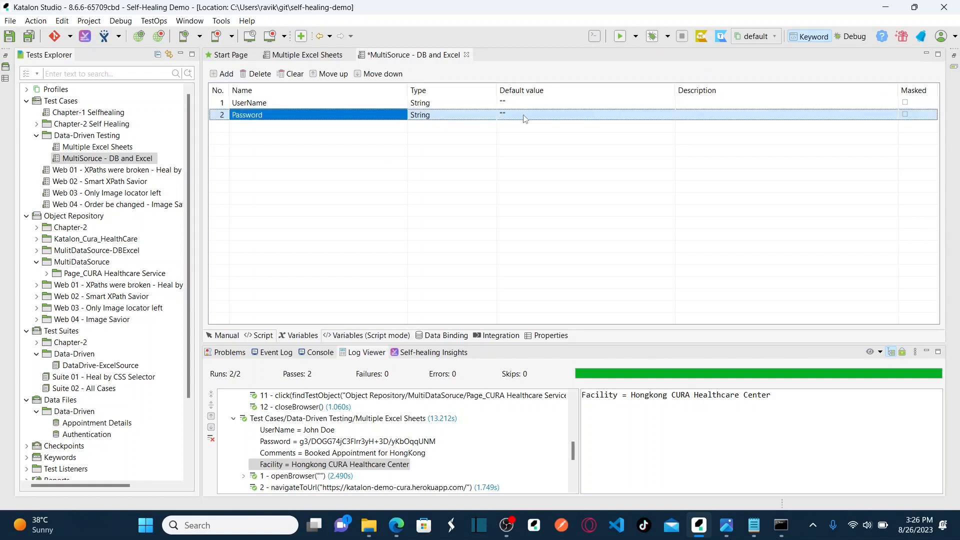
Add the Comments and Facility variables.
left_click(219, 75)
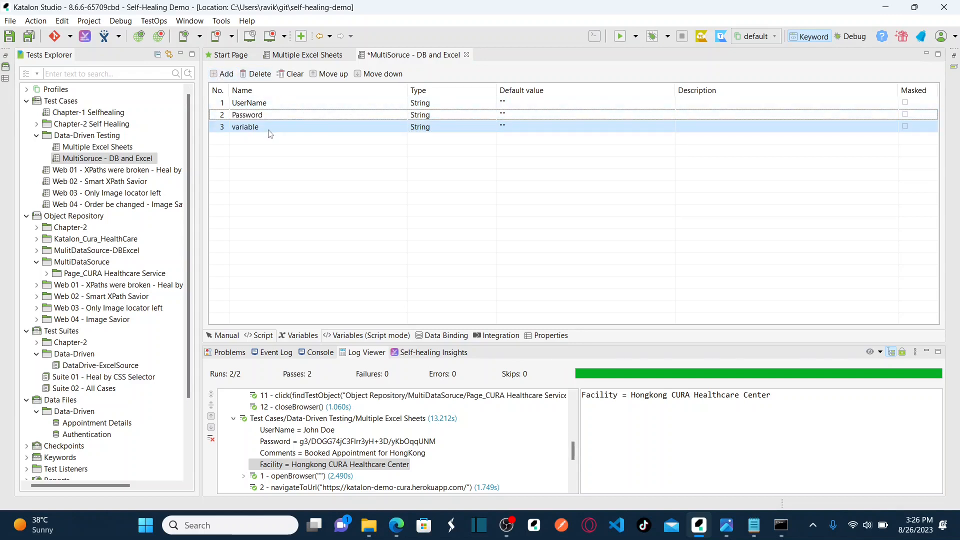
left_click(245, 127)
type("Comments")
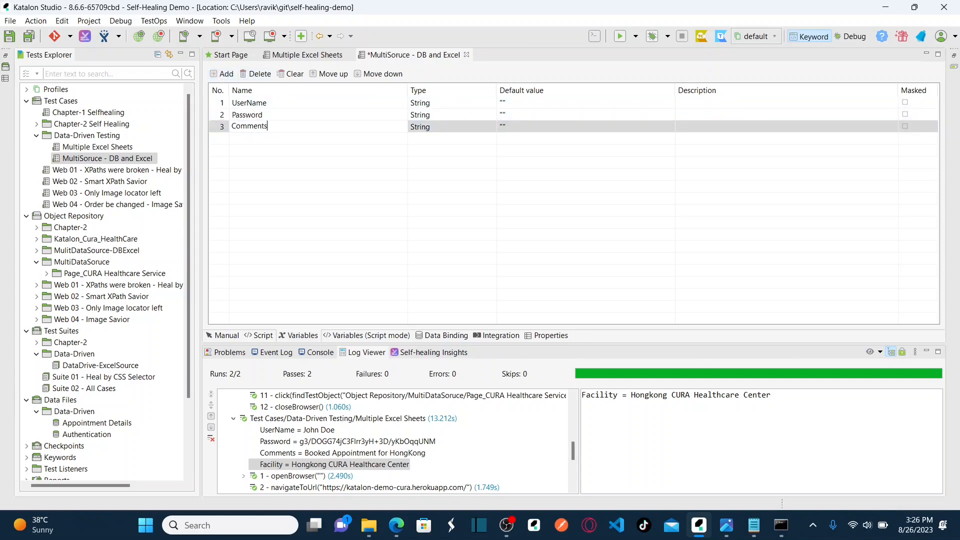
left_click(224, 74)
left_click(270, 142)
type("Facility")
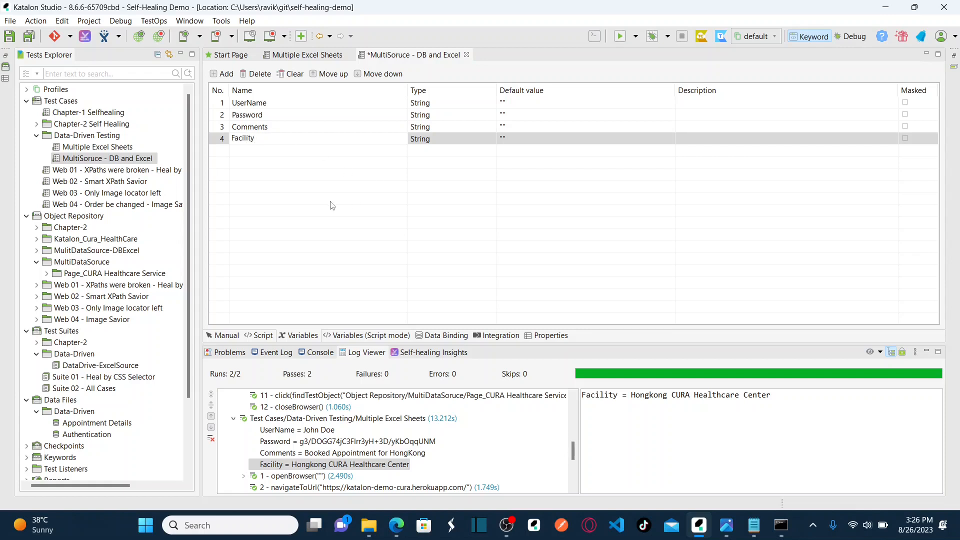
left_click(323, 205)
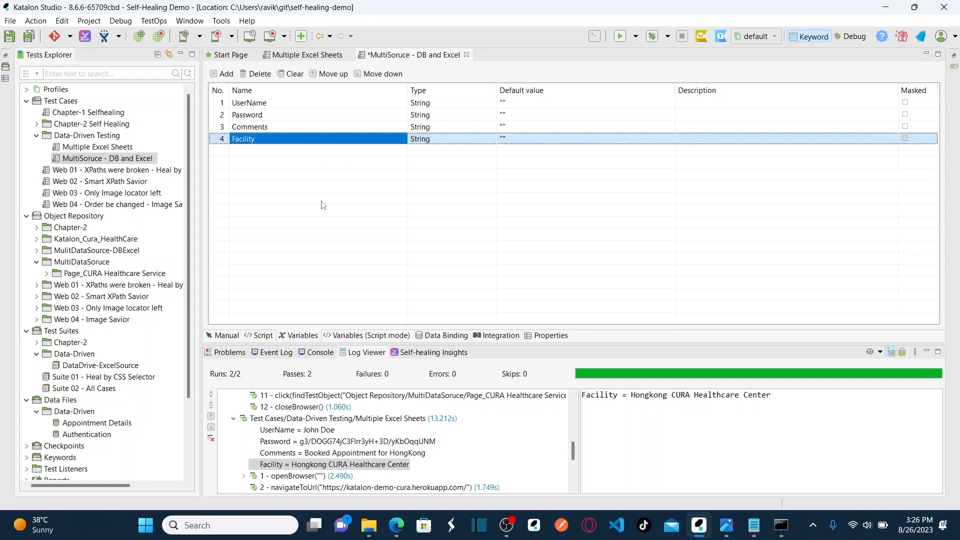
left_click(320, 127)
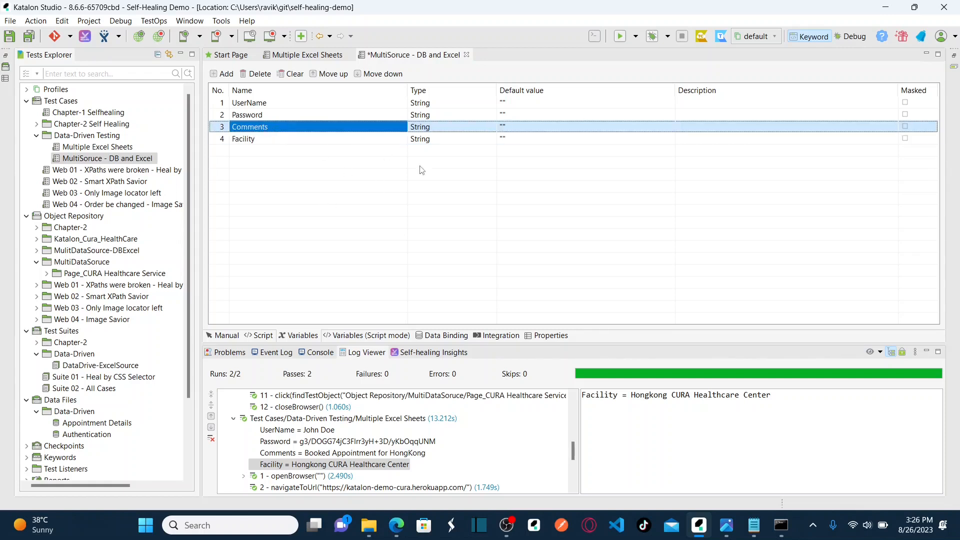
Open Cura Appointment Details, check the Comments and Facility headers in A1 and B1, and close Excel.
mouse_move(369, 525)
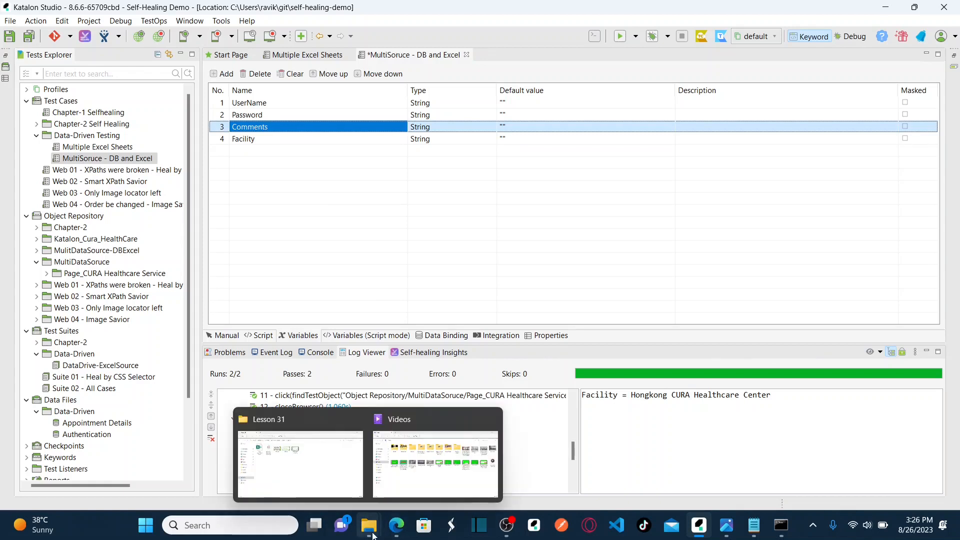
left_click(280, 479)
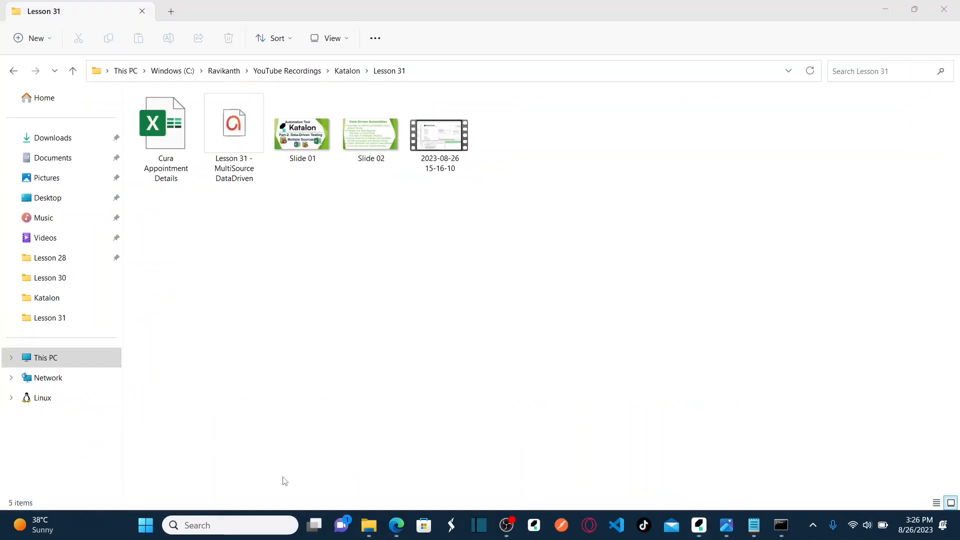
left_click(176, 182)
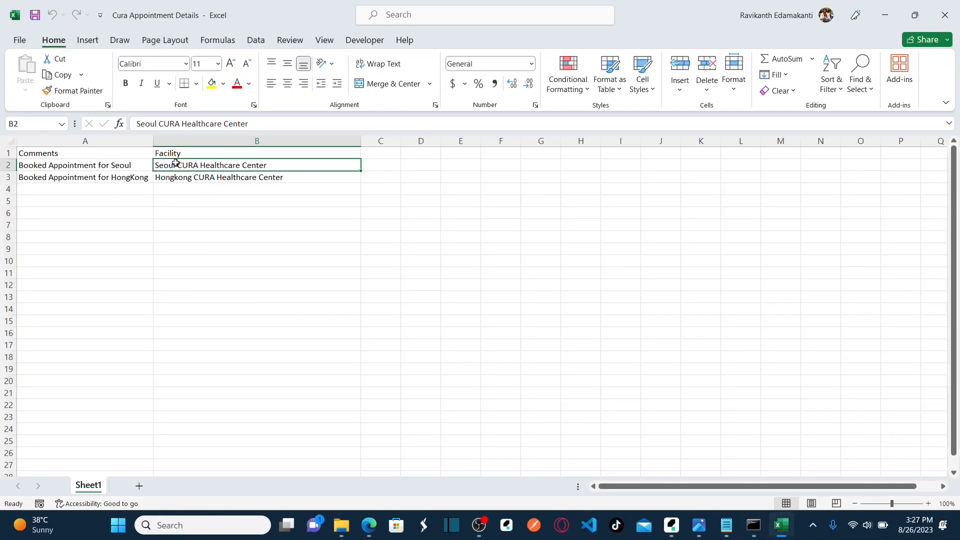
left_click(114, 154)
left_click(175, 150)
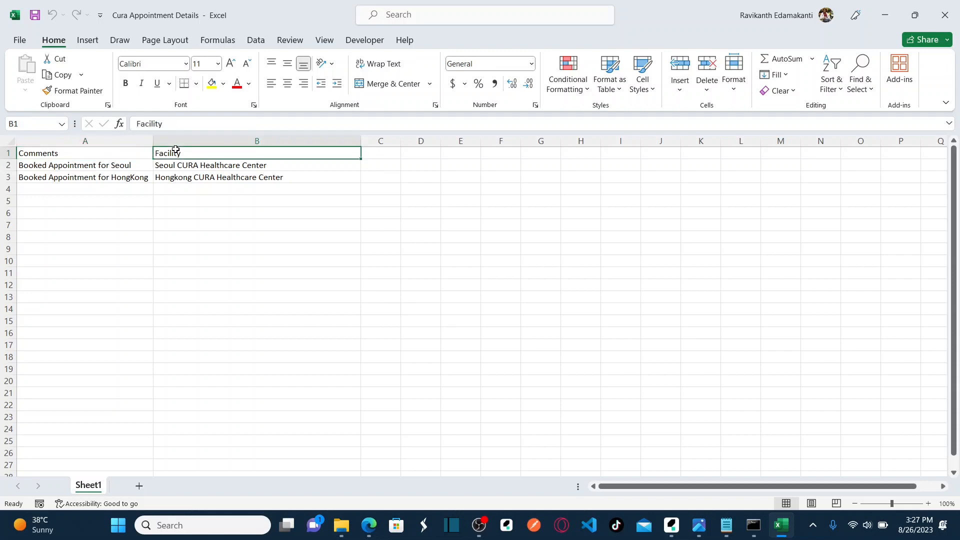
key("alt+Tab")
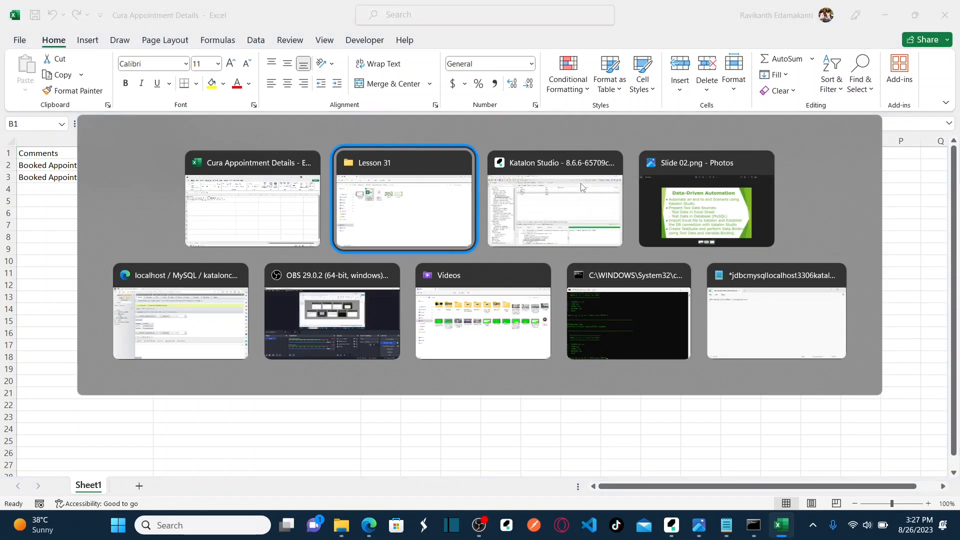
left_click(581, 187)
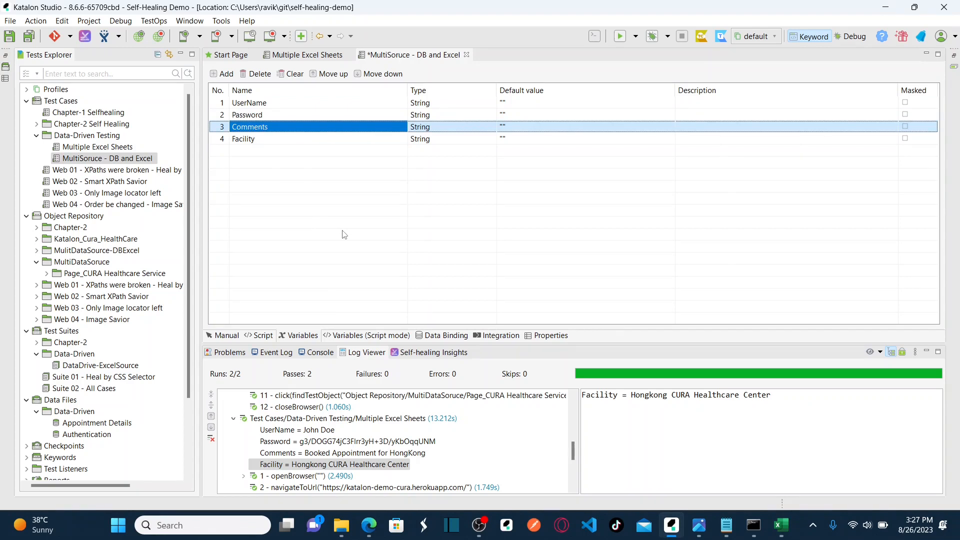
key("alt+Tab")
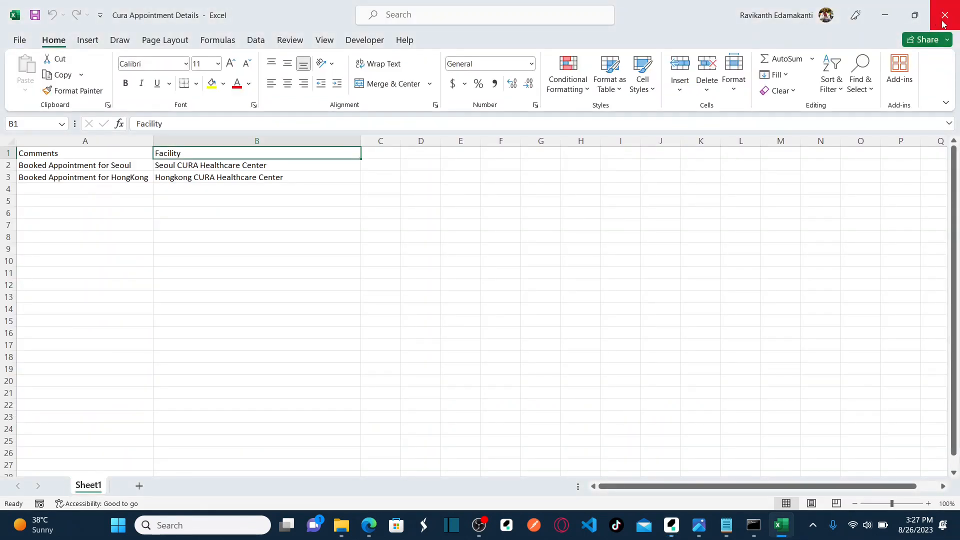
left_click(942, 23)
Compare the UserName and Password variables with the phpMyAdmin authentication table.
left_click(263, 104)
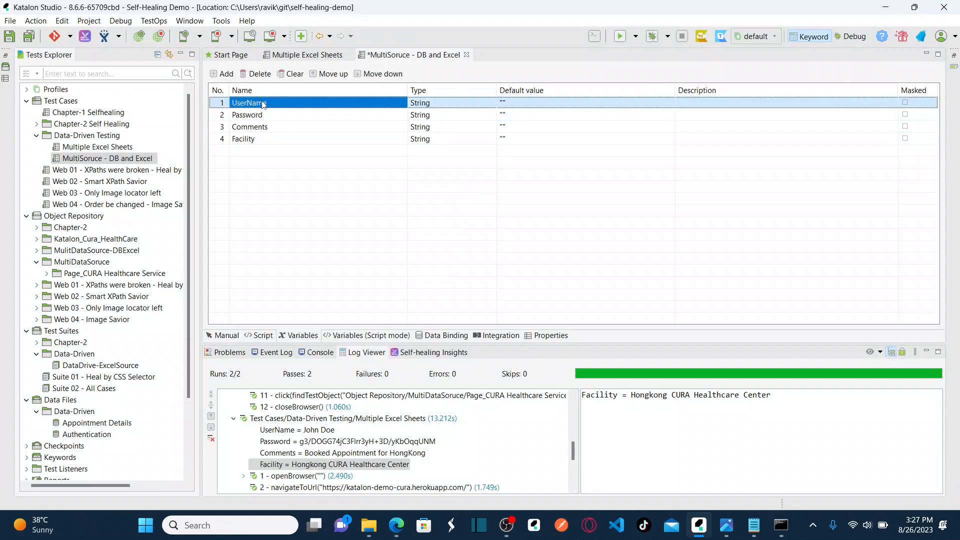
left_click(265, 116)
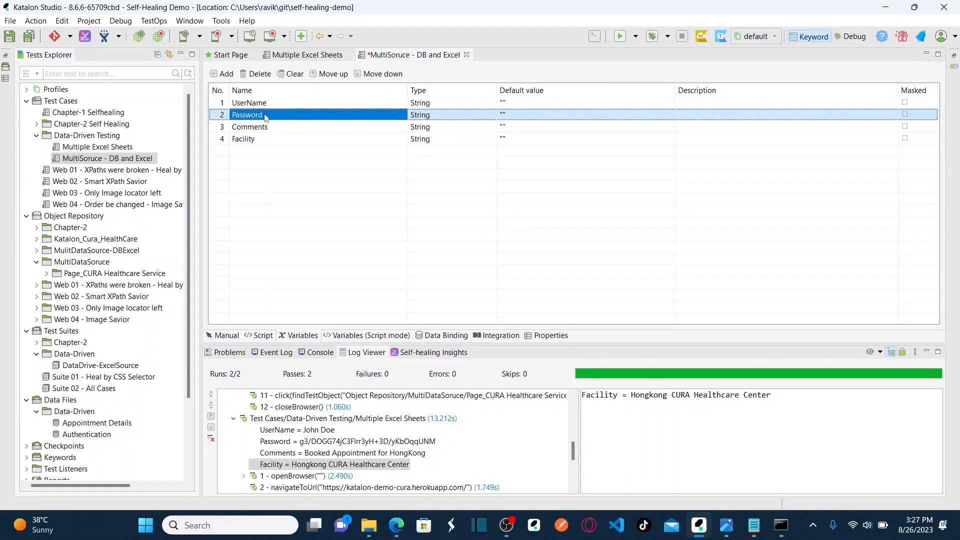
key("alt+Tab")
key("Tab")
key("Tab")
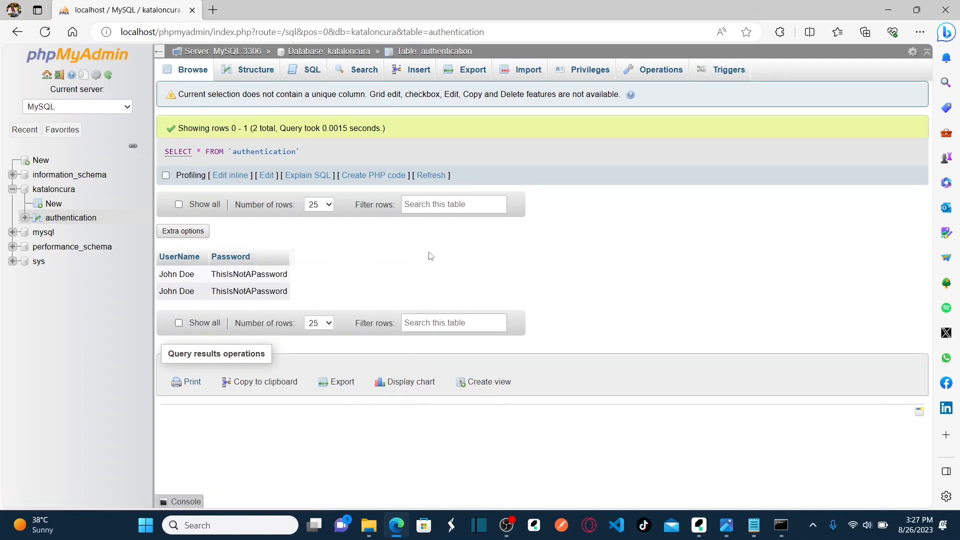
key("alt+Tab")
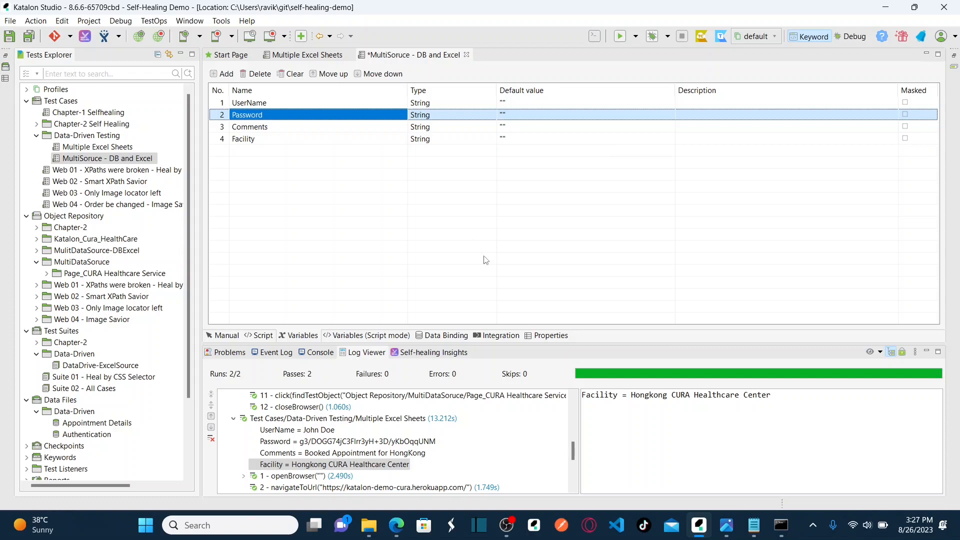
Bind step 4's username input to the UserName variable.
left_click(227, 336)
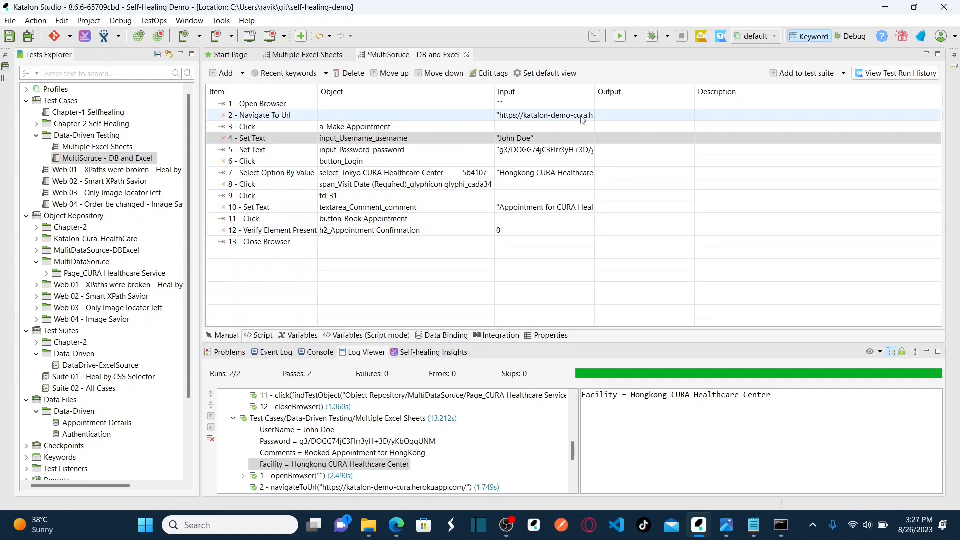
double_click(543, 141)
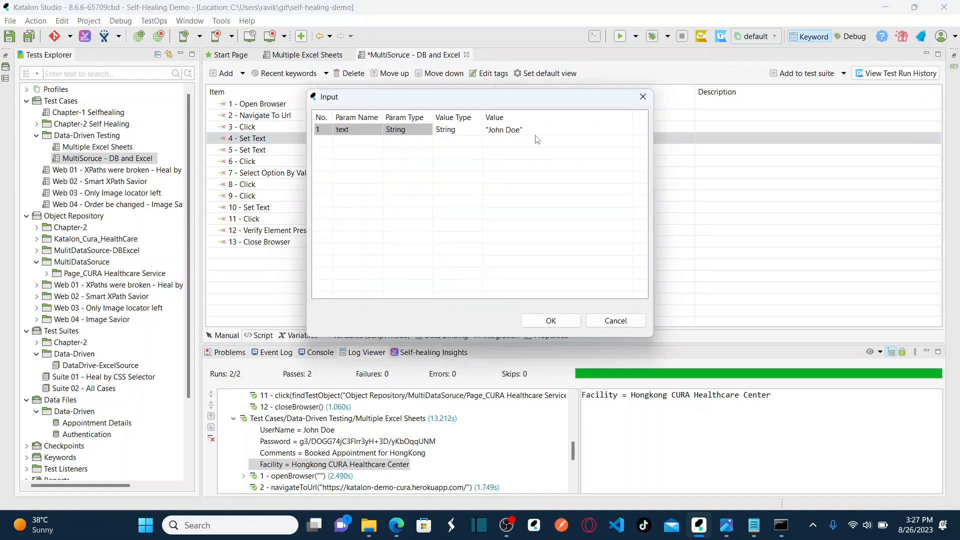
left_click(526, 132)
left_click(473, 134)
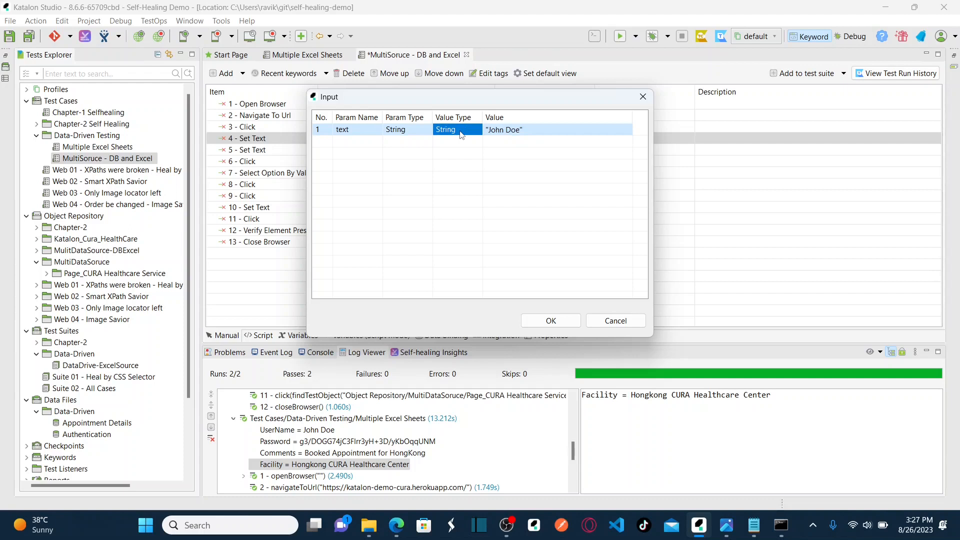
left_click(476, 134)
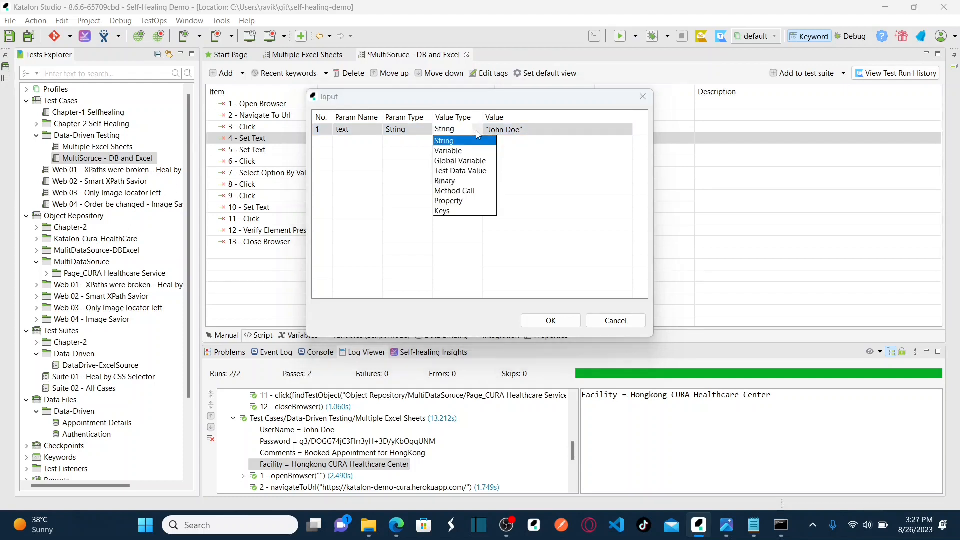
left_click(470, 151)
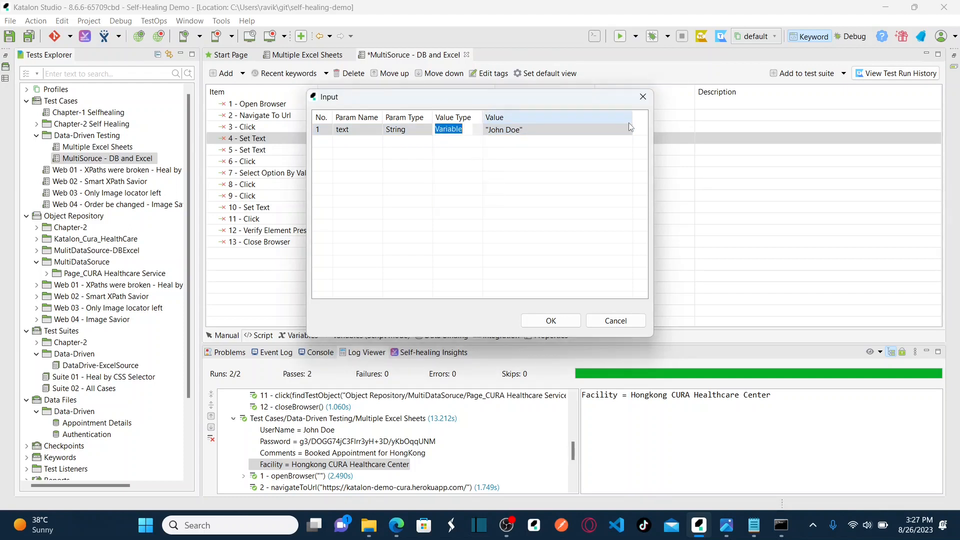
left_click(629, 129)
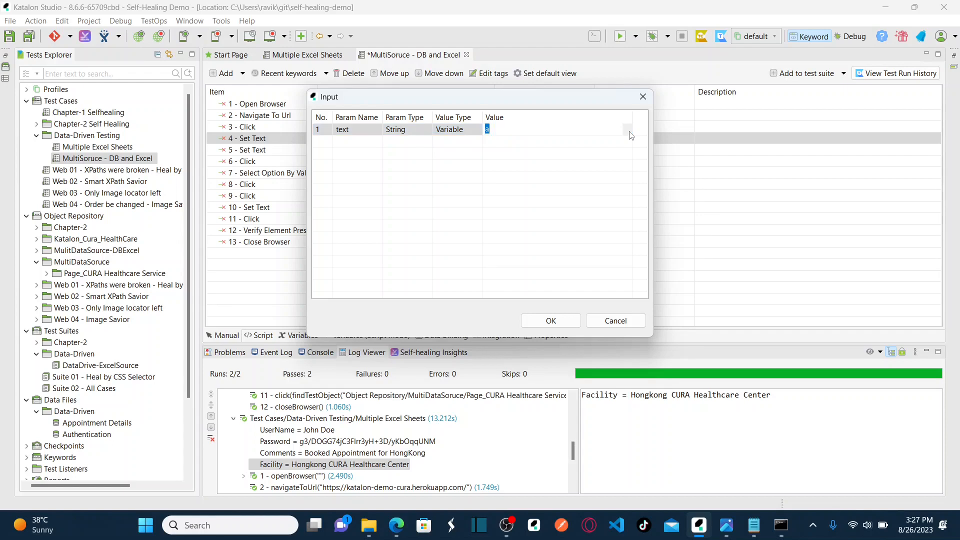
left_click(629, 133)
left_click(507, 142)
left_click(549, 321)
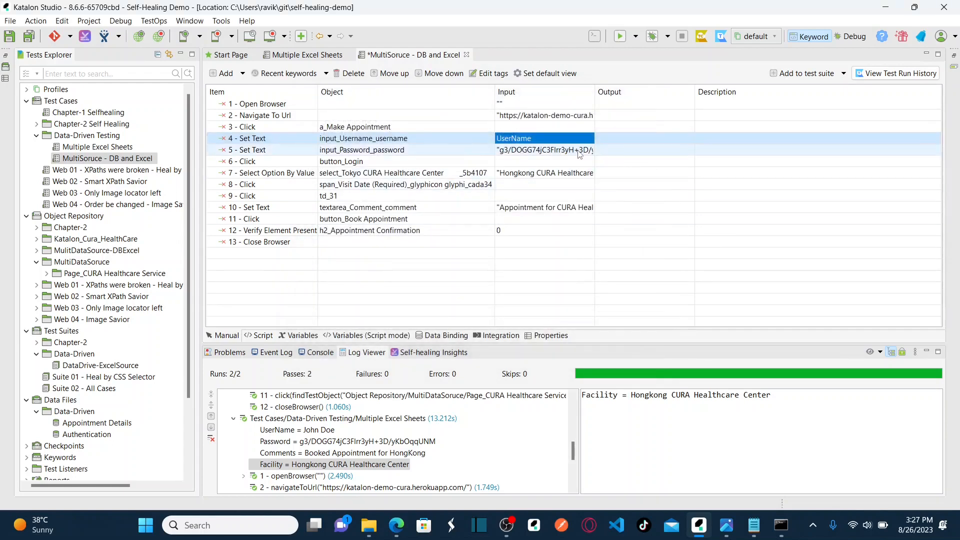
Bind step 5's password input to the Password variable.
left_click(580, 154)
left_click(575, 153)
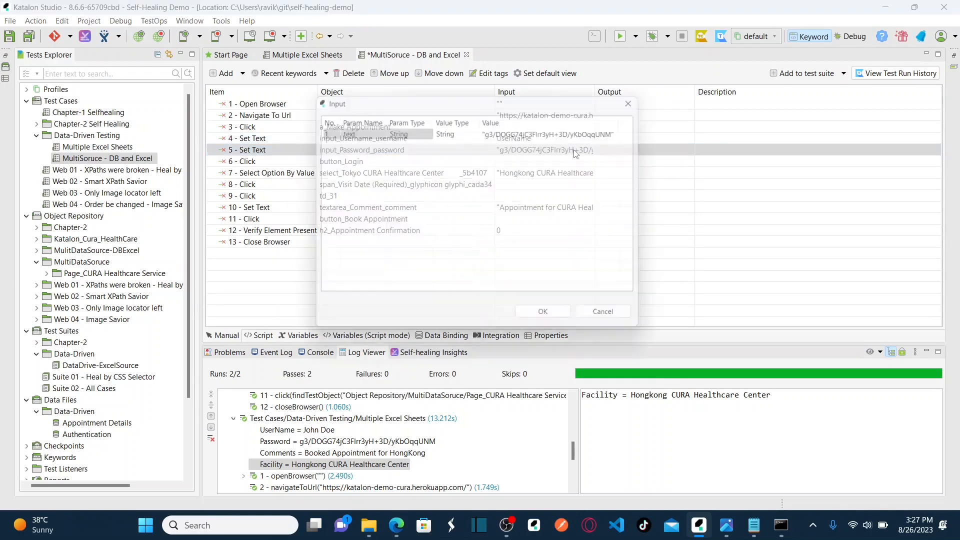
left_click(469, 133)
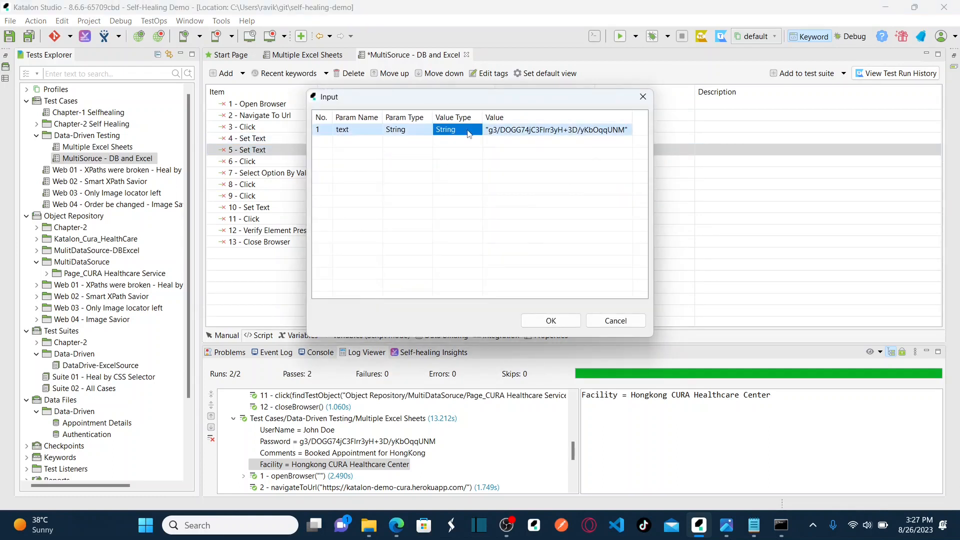
left_click(479, 133)
left_click(473, 131)
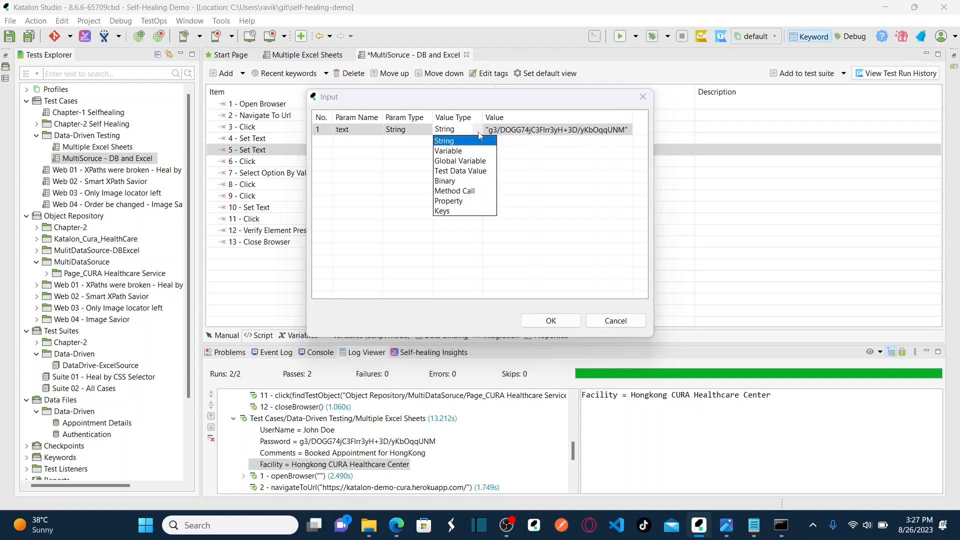
left_click(460, 151)
left_click(624, 131)
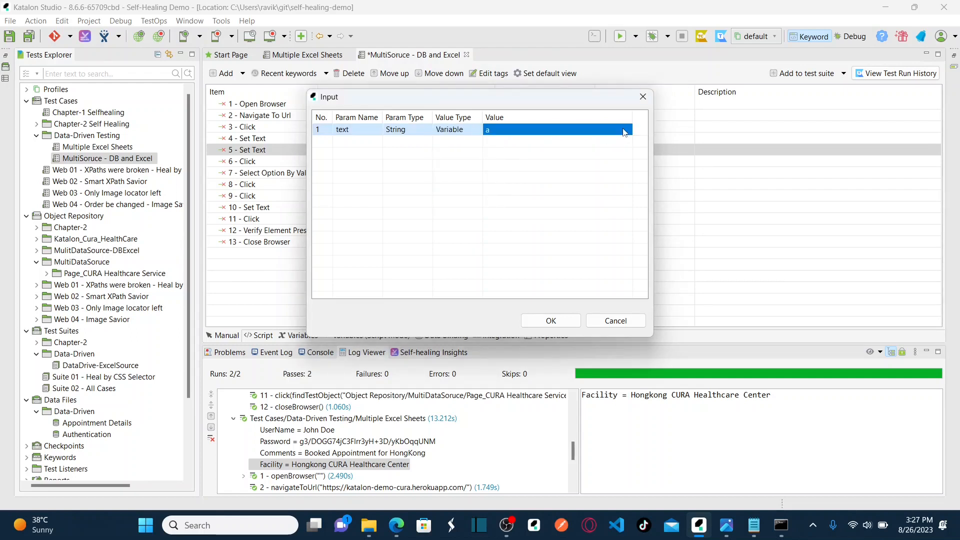
left_click(627, 133)
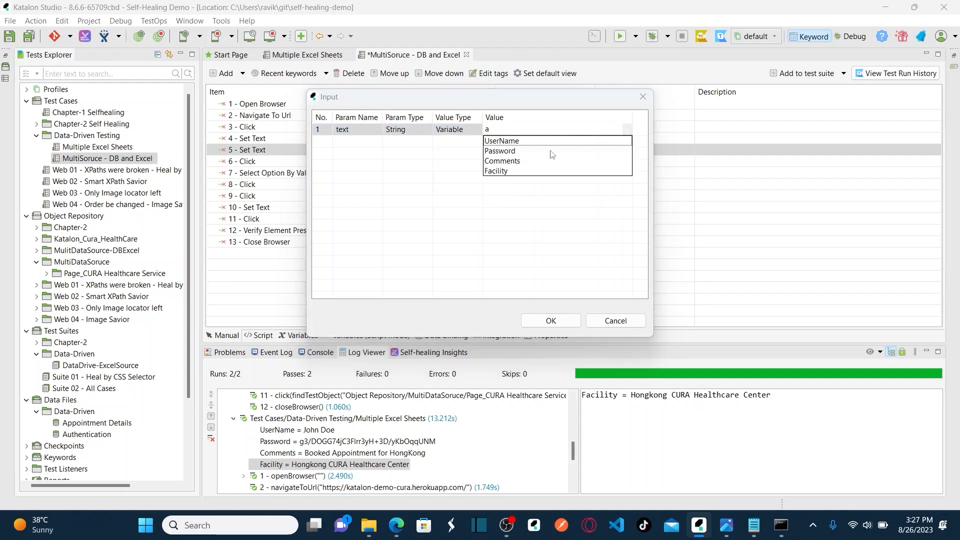
left_click(506, 153)
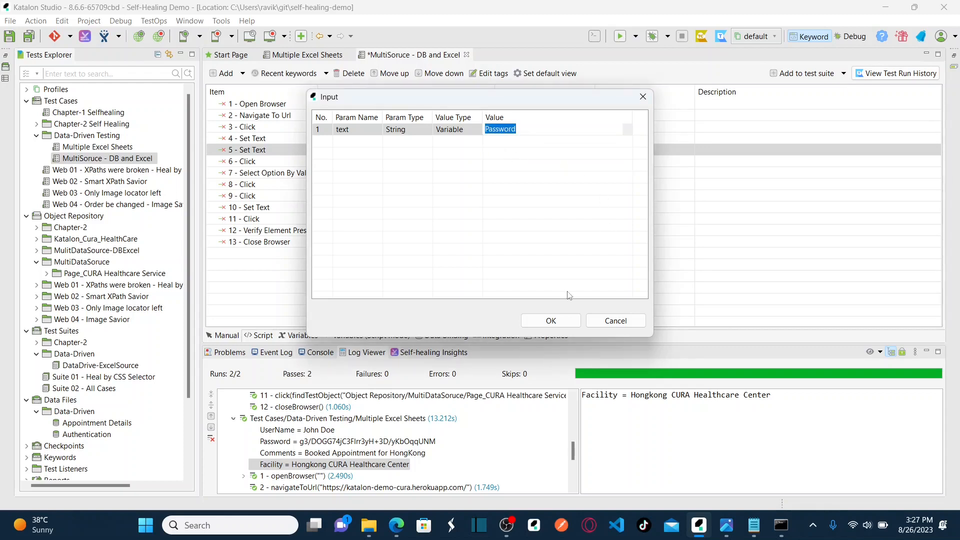
left_click(550, 320)
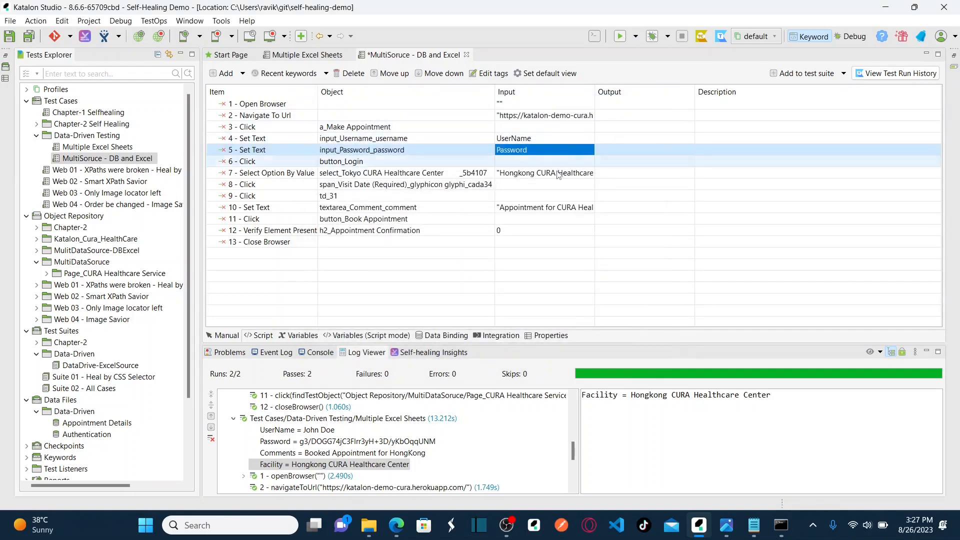
Bind step 7's facility input to the Facility variable.
left_click(558, 174)
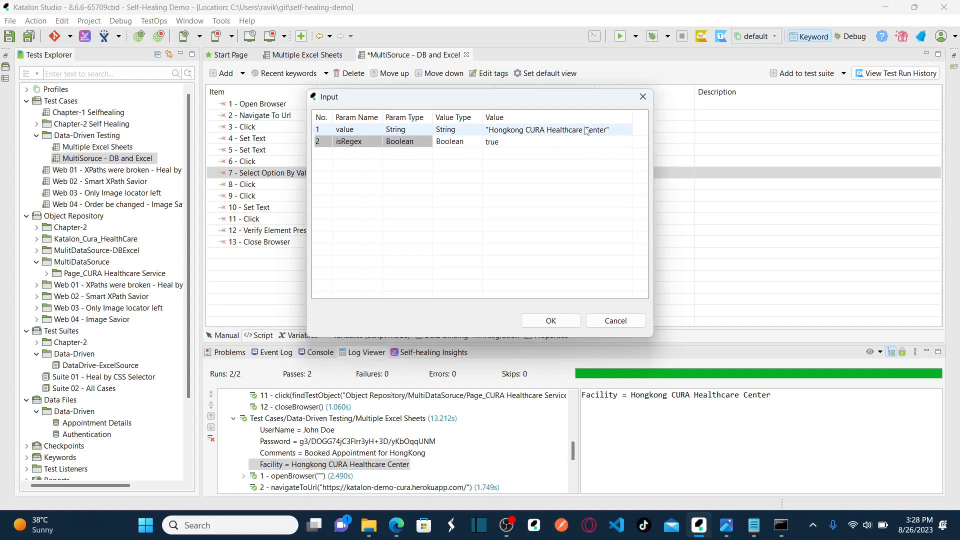
left_click(587, 131)
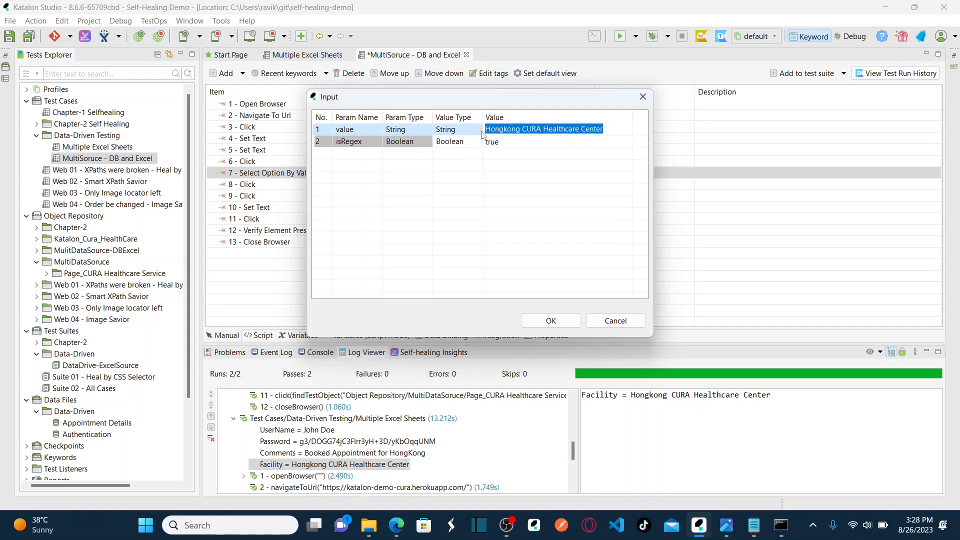
key("shift+Tab")
left_click(479, 131)
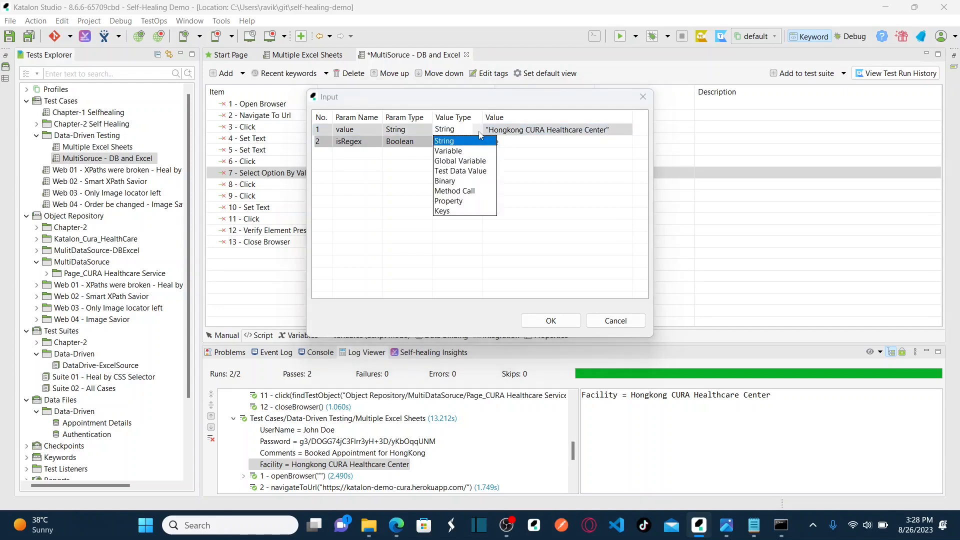
left_click(448, 151)
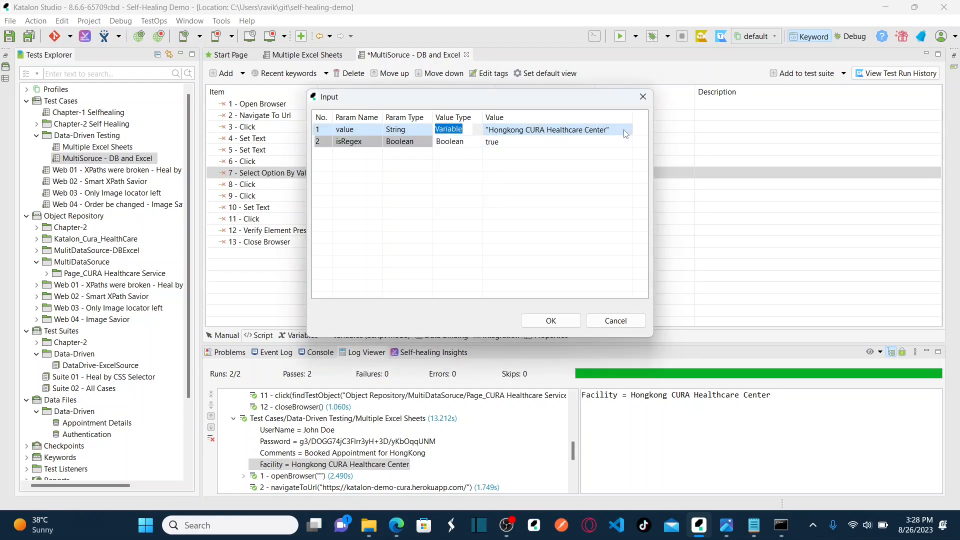
left_click(618, 129)
left_click(621, 129)
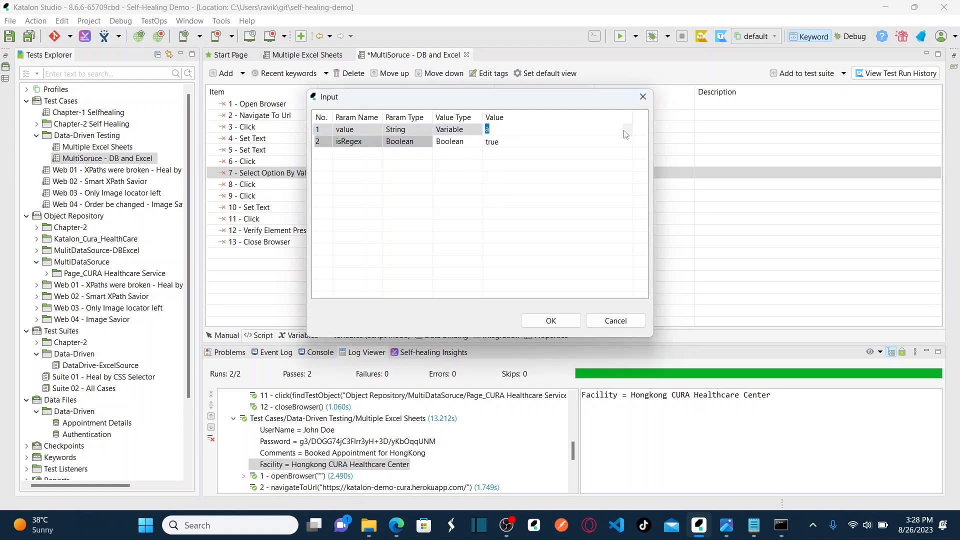
left_click(608, 131)
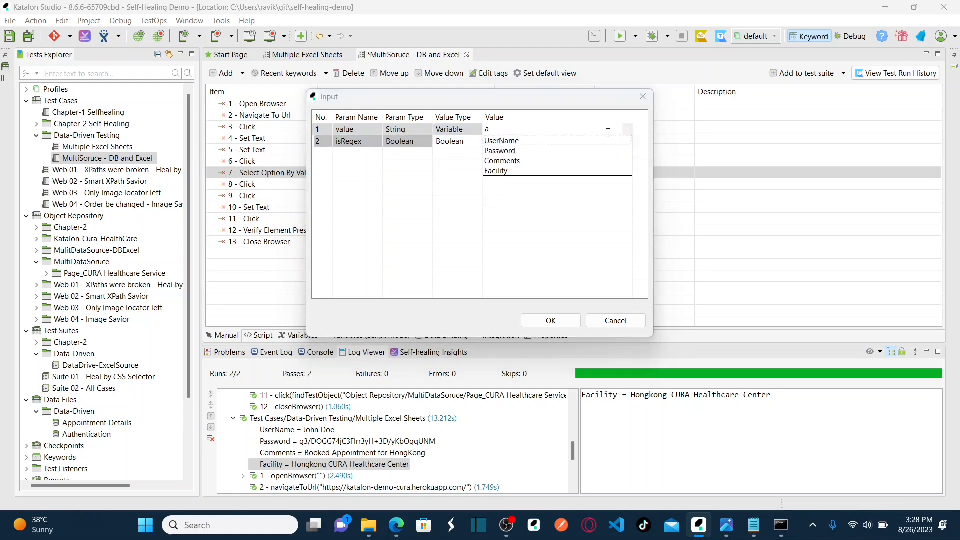
left_click(496, 173)
left_click(551, 321)
Bind step 10's comment input to the Comments variable.
left_click(544, 212)
left_click(545, 212)
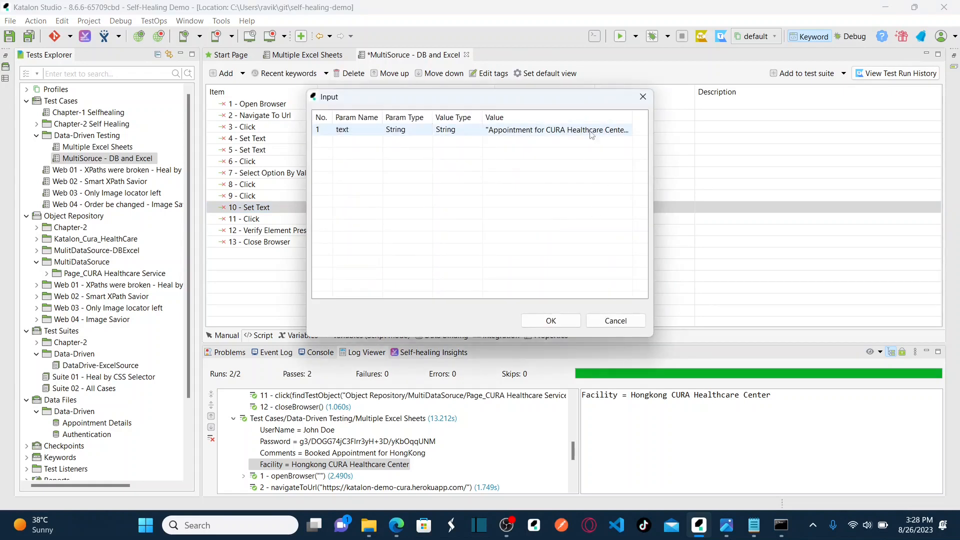
left_click(478, 133)
left_click(478, 133)
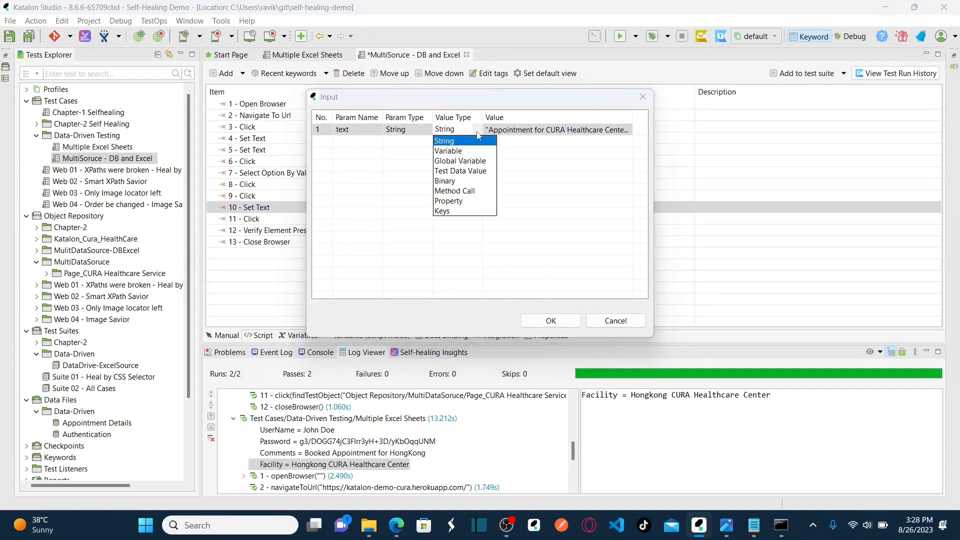
left_click(461, 151)
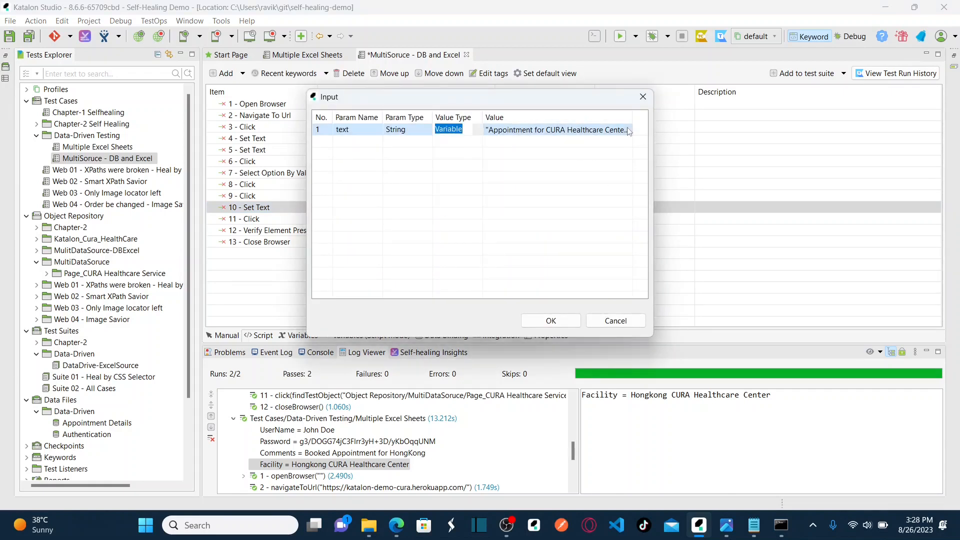
left_click(629, 131)
left_click(628, 133)
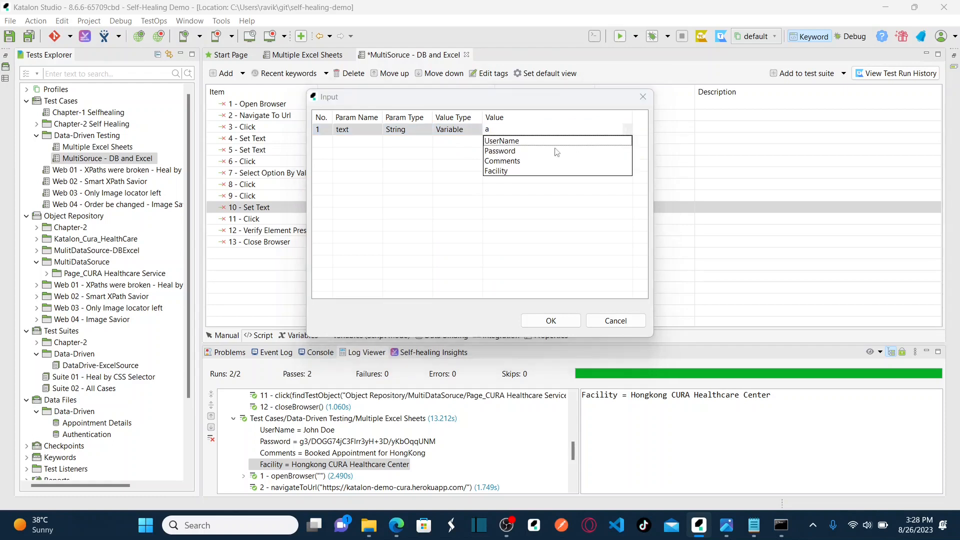
left_click(502, 161)
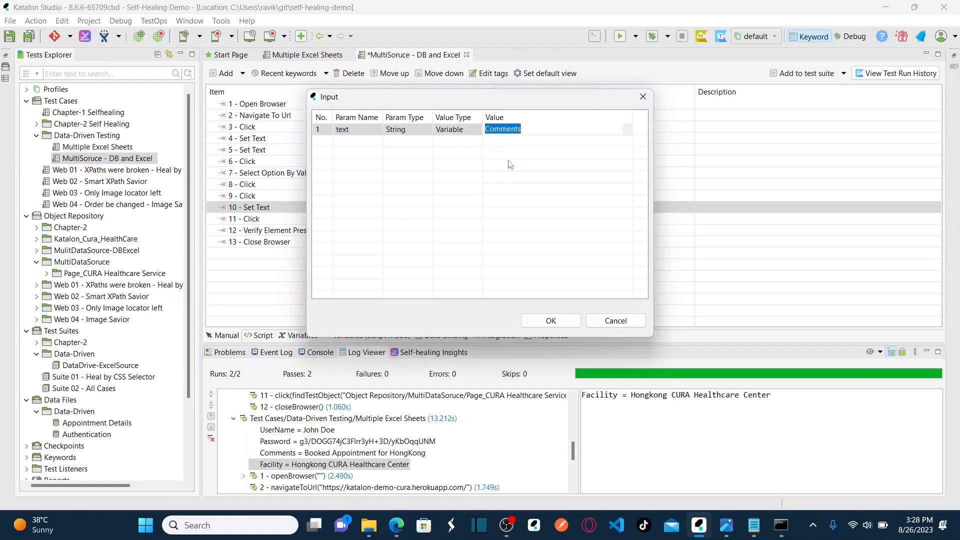
left_click(551, 322)
Save the test case and review the variable inputs of steps 4, 5, 7 and 10.
left_click(27, 39)
left_click(535, 143)
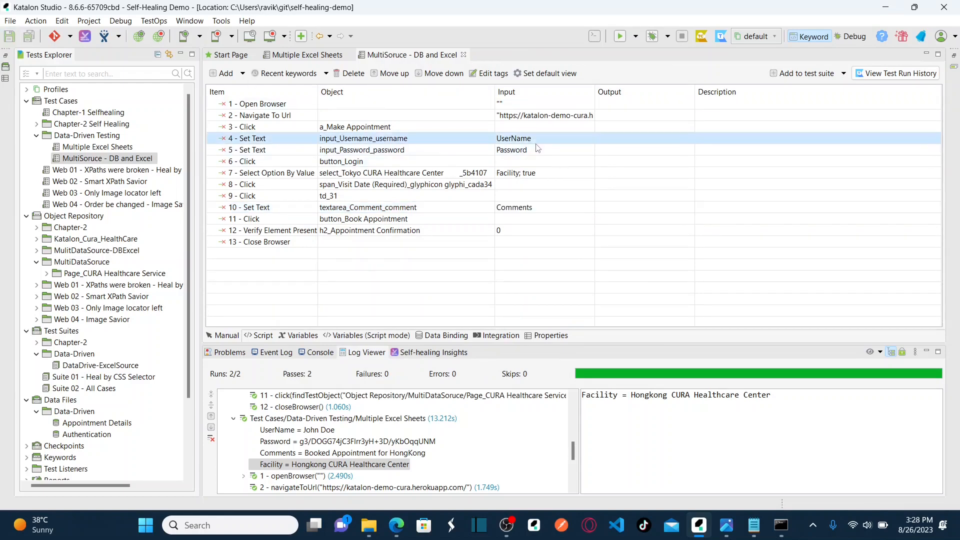
left_click(539, 150)
left_click(541, 173)
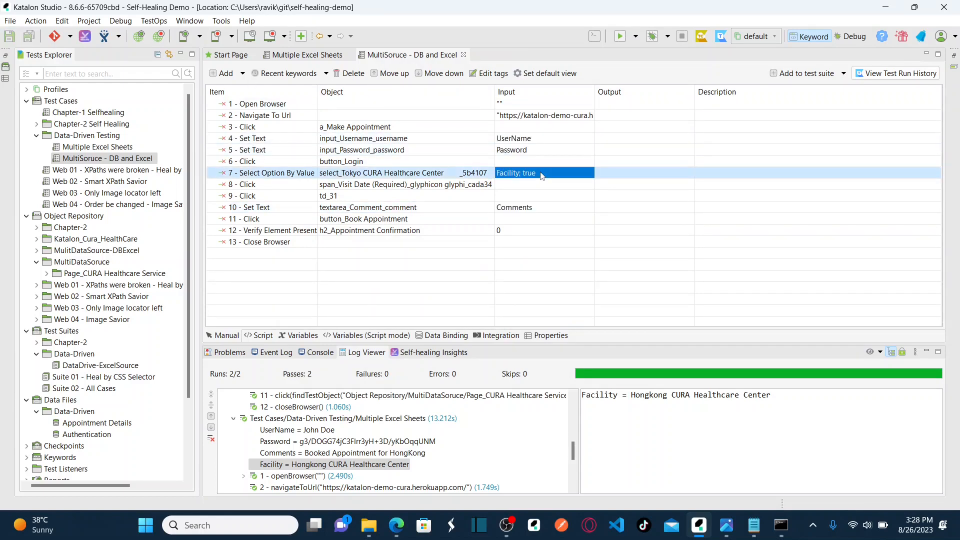
left_click(532, 211)
left_click(726, 501)
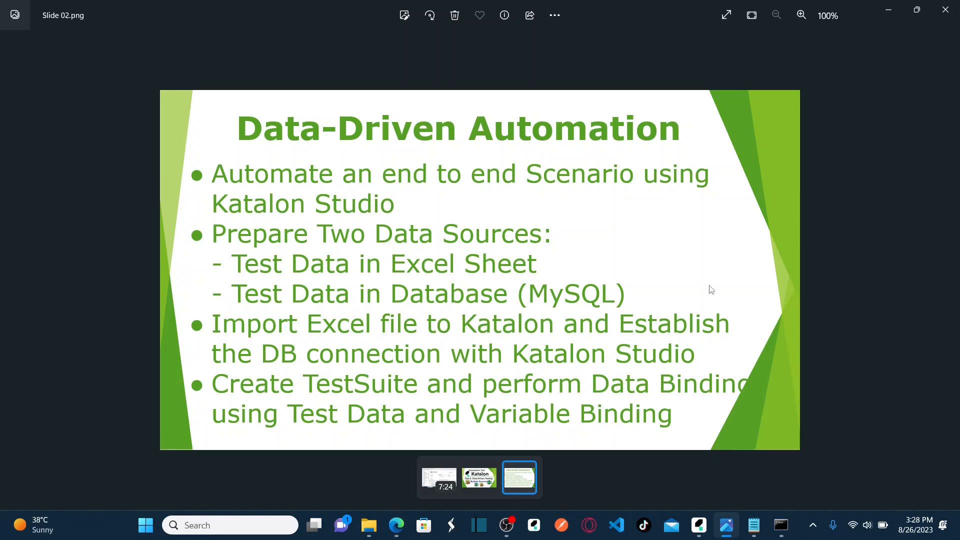
left_click(880, 18)
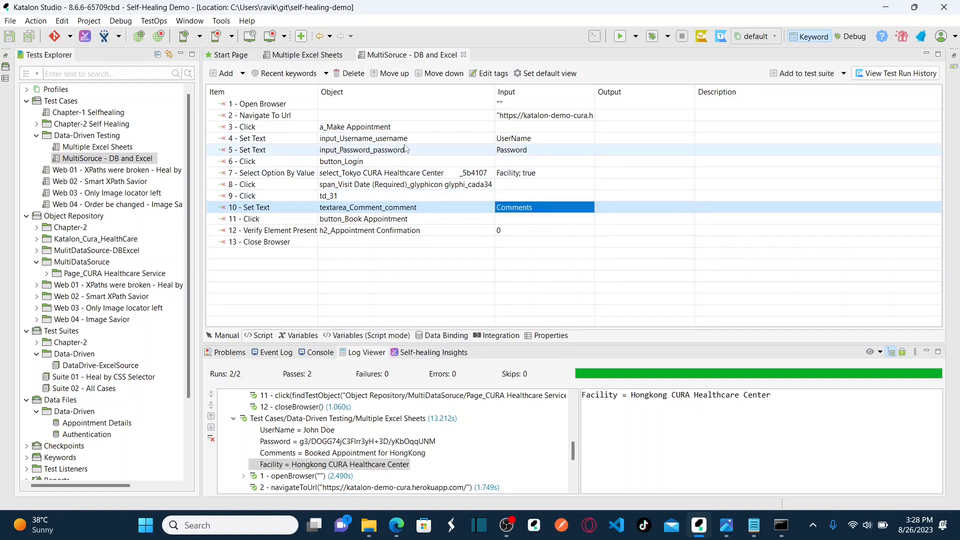
In Project Settings > Library Management, select the external library mysql-connector-j-8.1.0.jar.
left_click(85, 21)
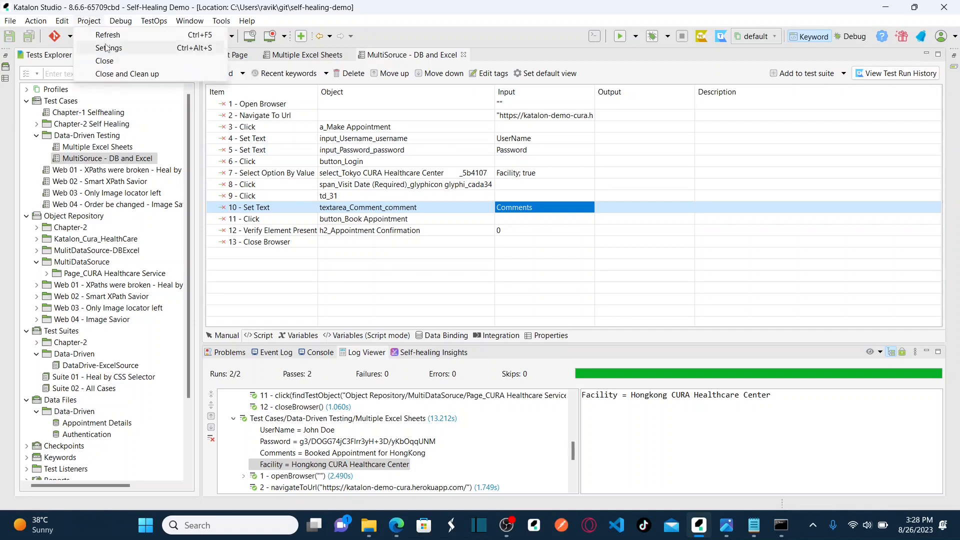
left_click(107, 47)
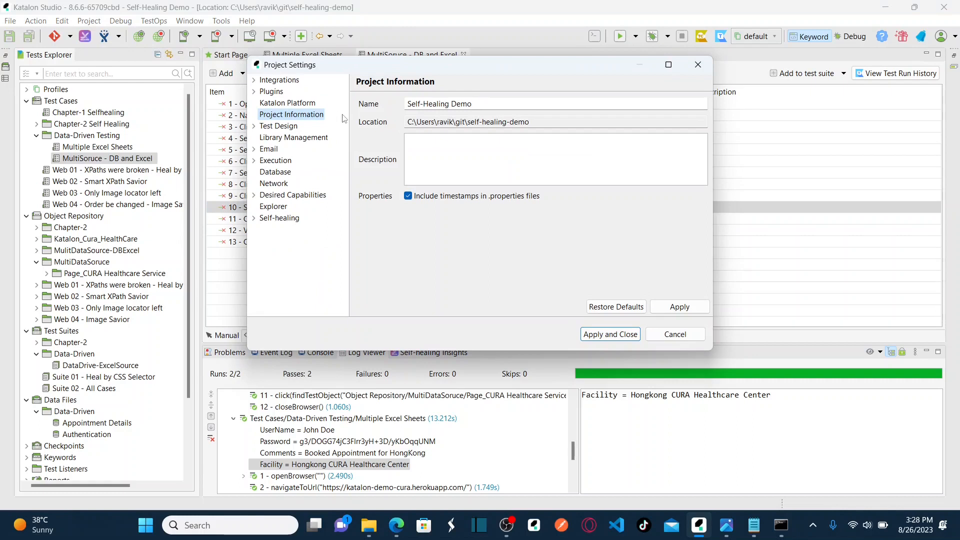
left_click(301, 140)
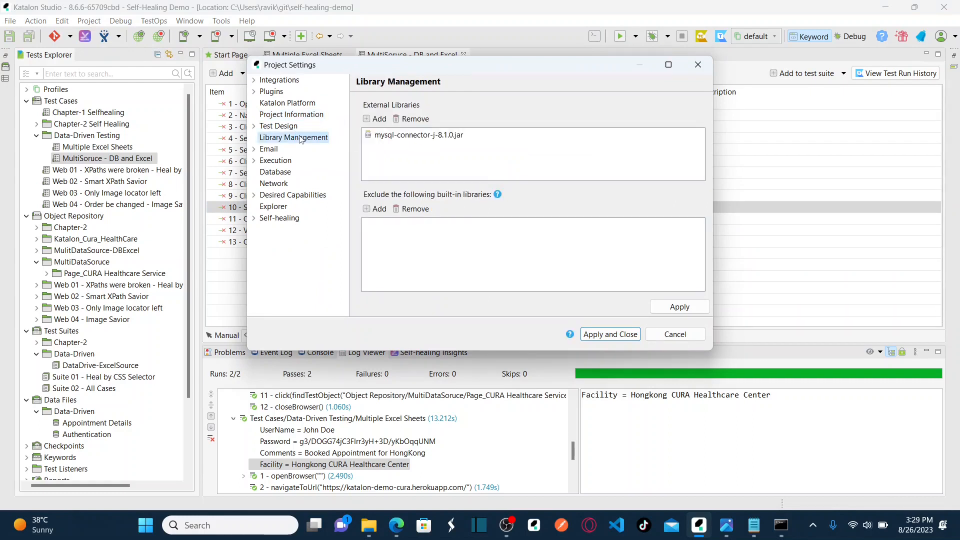
left_click(394, 138)
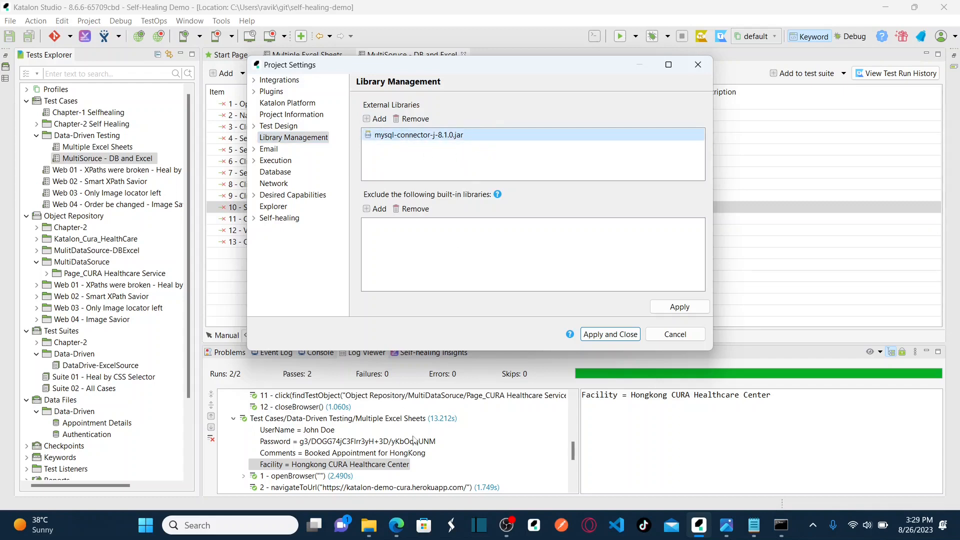
Launch Google Chrome with the user's own profile.
left_click(145, 525)
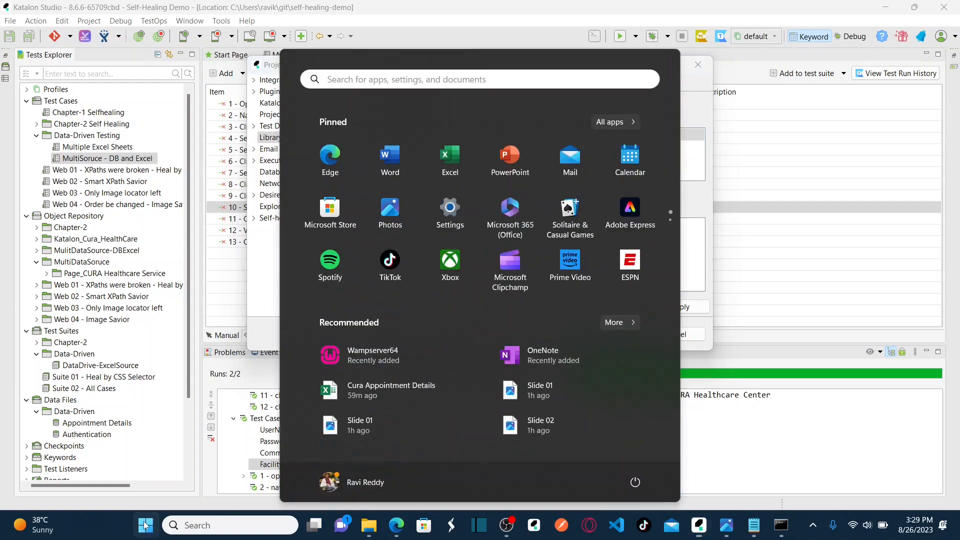
type("chrome")
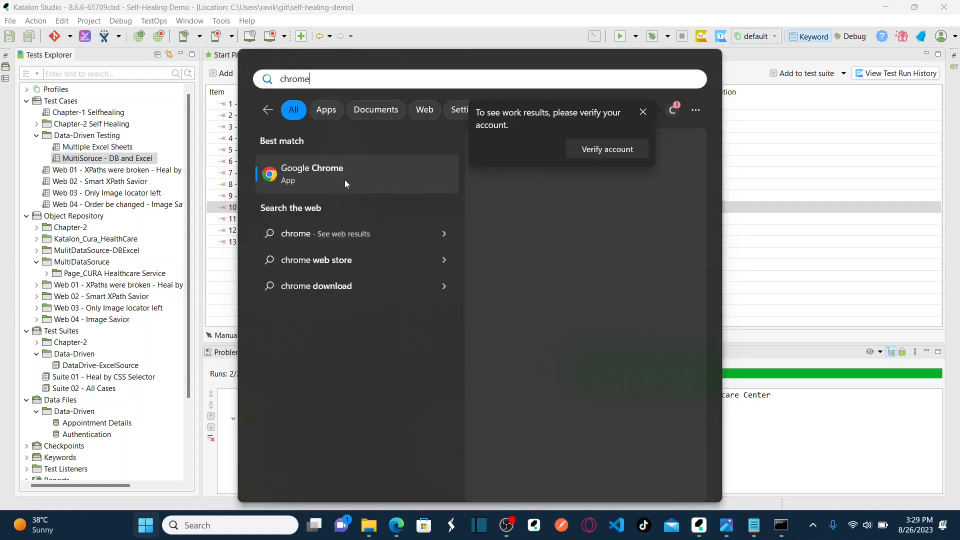
left_click(343, 179)
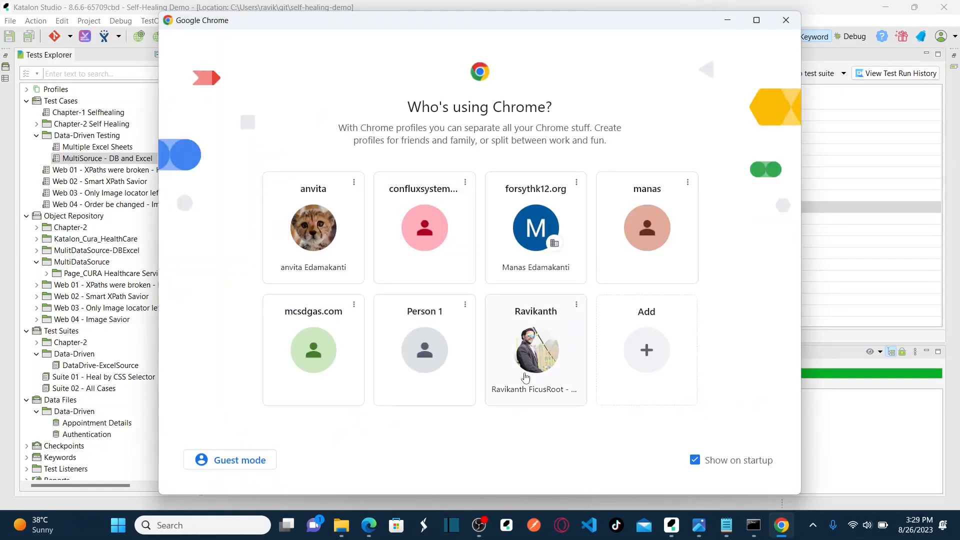
left_click(525, 377)
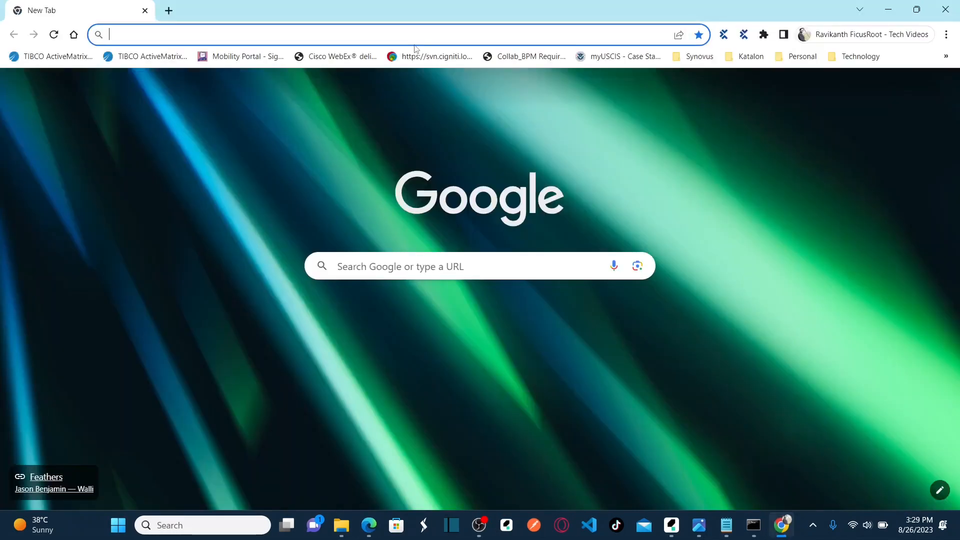
Search for maven mysql connector and open the MySQL Connector Java result.
type("mysql connecto")
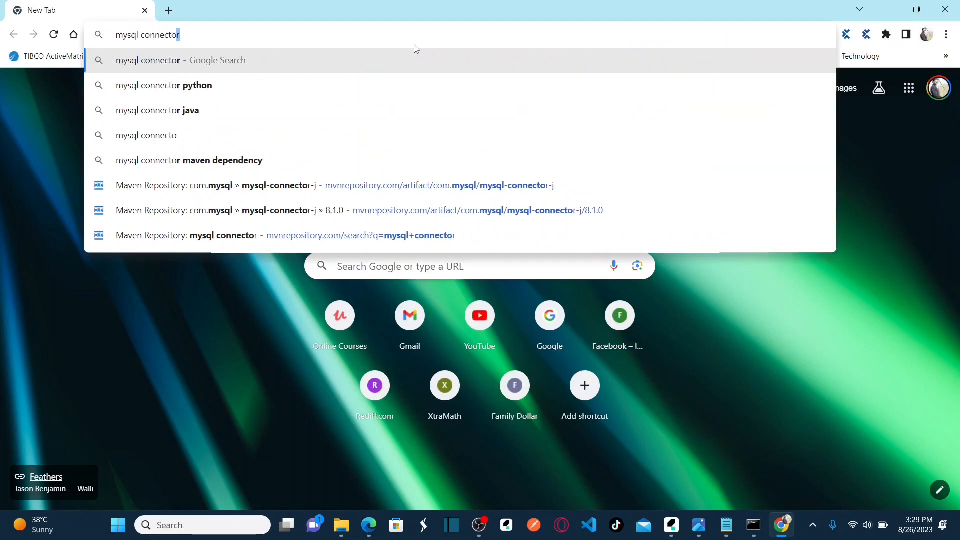
type("r")
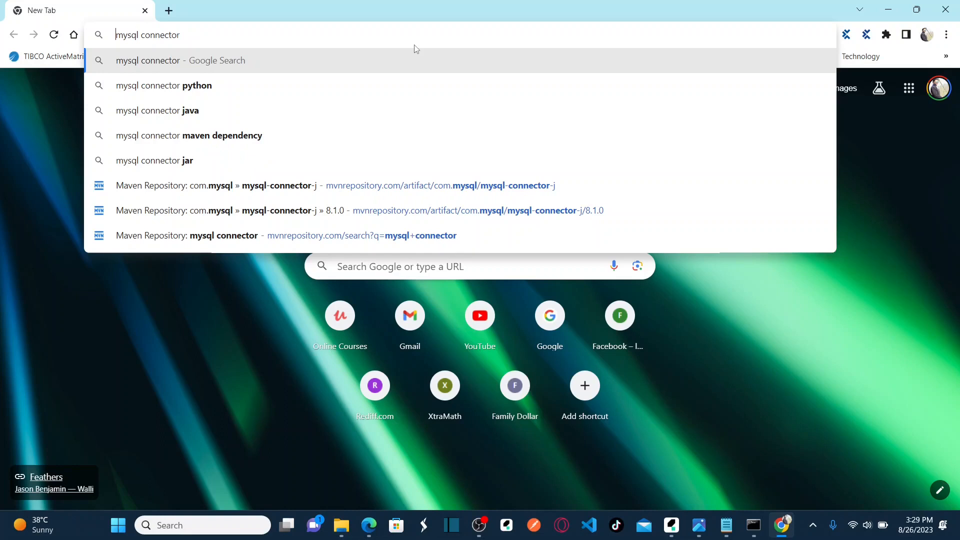
type("Maven")
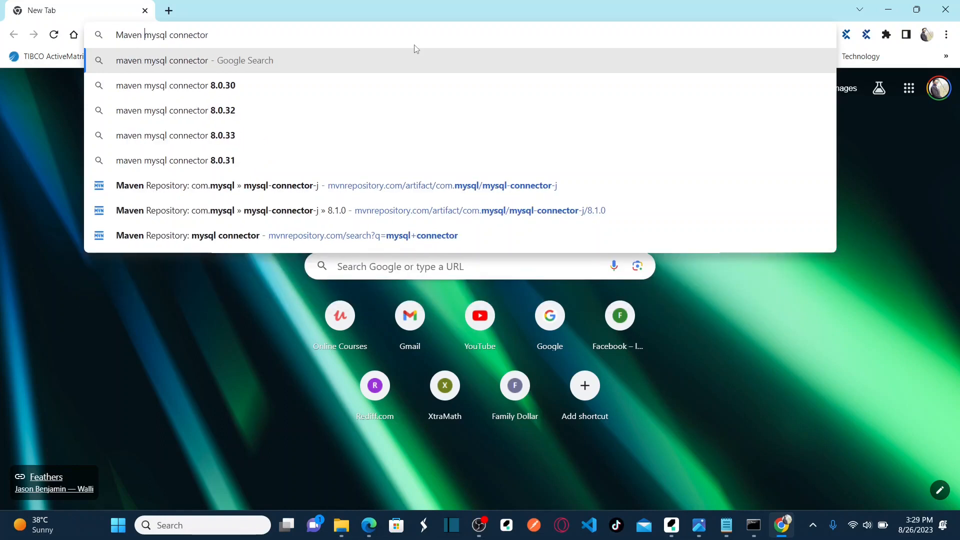
key("Return")
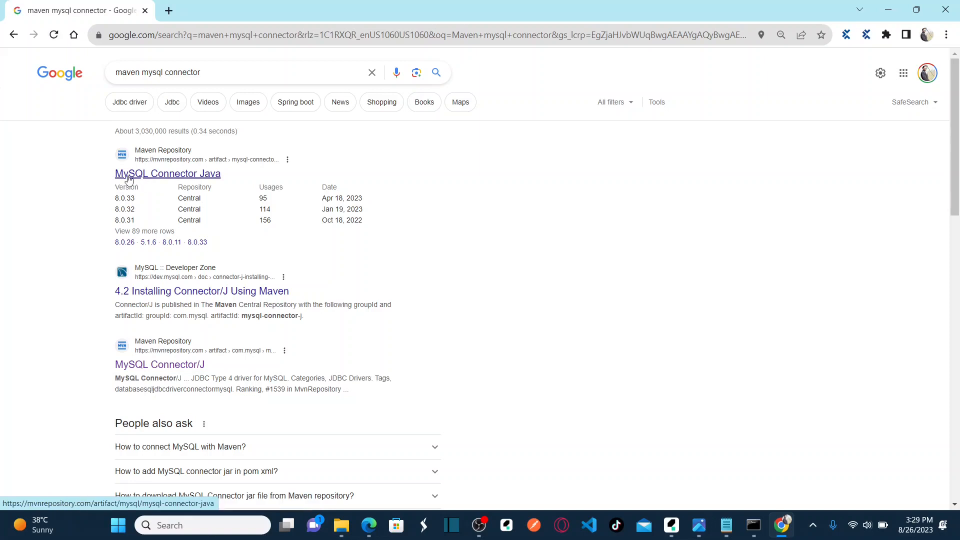
left_click(154, 179)
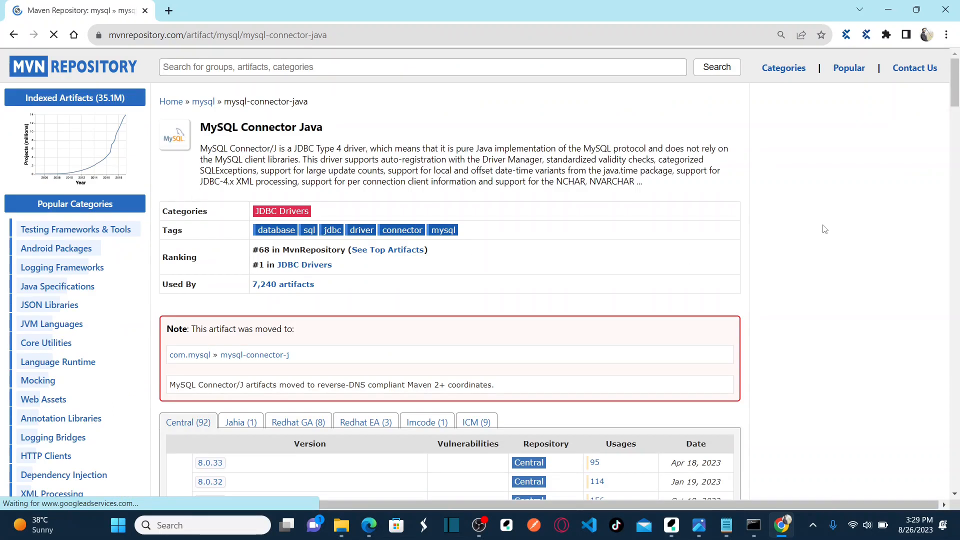
Search MVN Repository for 'mysql connector' and open MySQL Connector/J version 8.1.0.
scroll(824, 229, "down", 2)
scroll(825, 229, "down", 1)
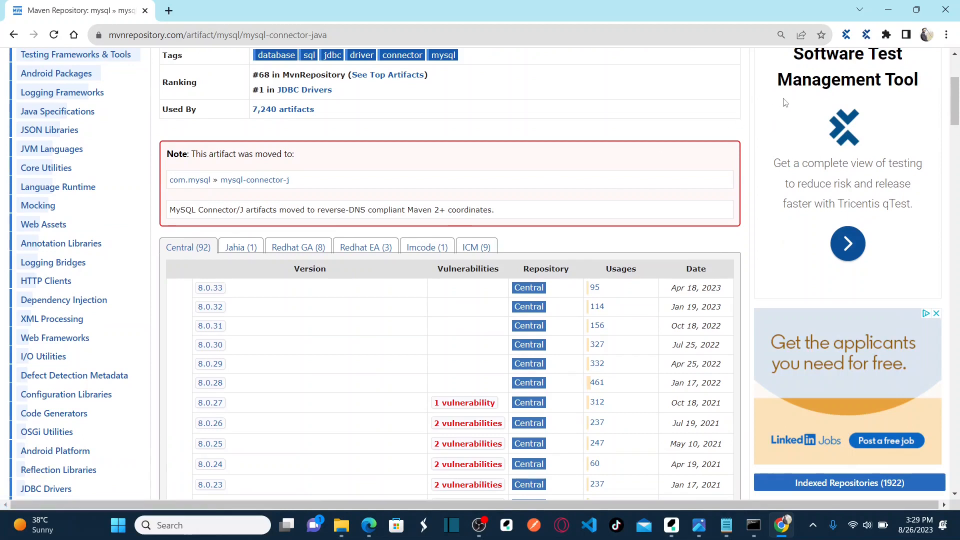
scroll(741, 126, "up", 1)
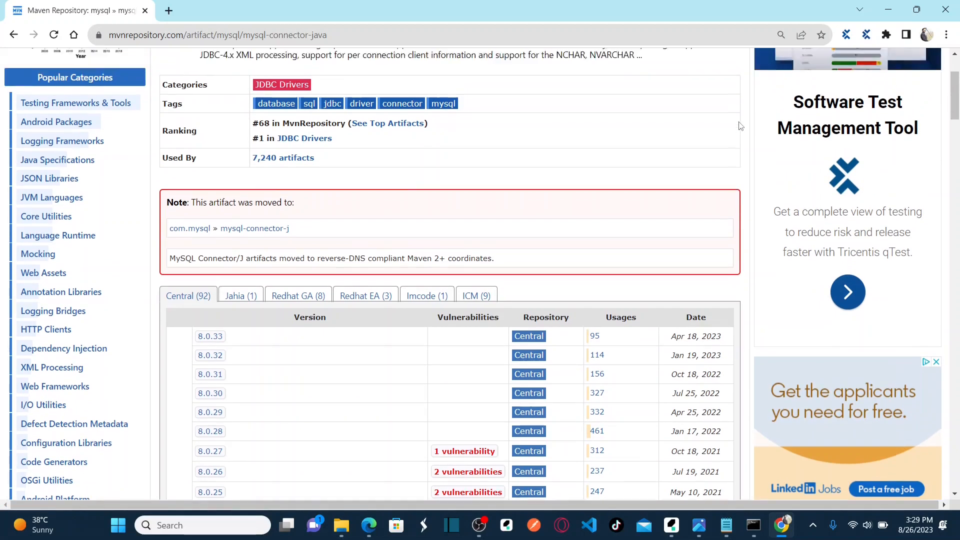
scroll(741, 127, "up", 2)
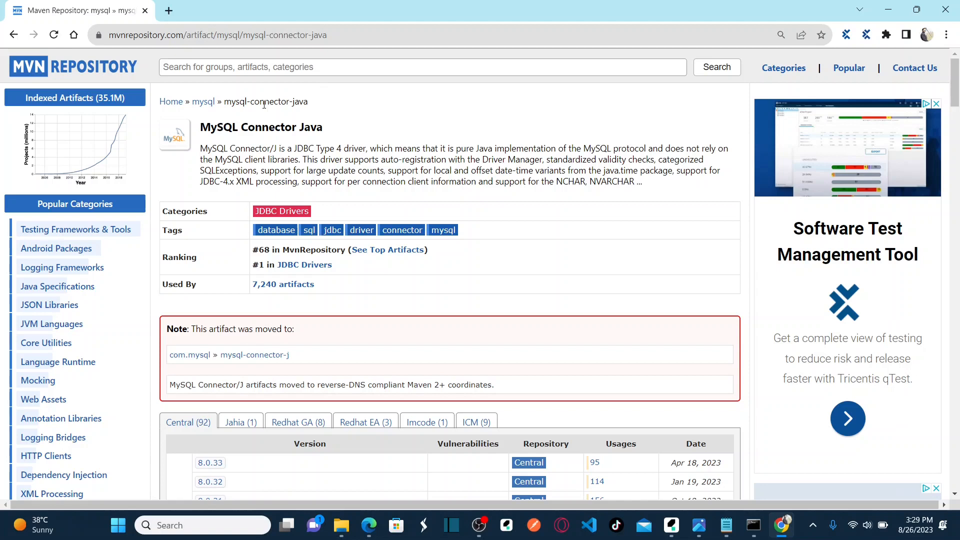
left_click(345, 68)
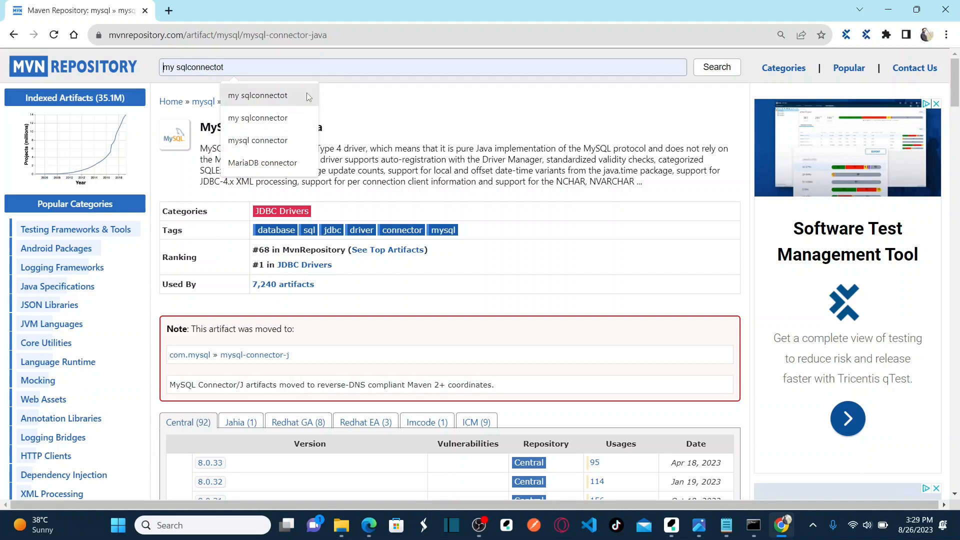
left_click(283, 139)
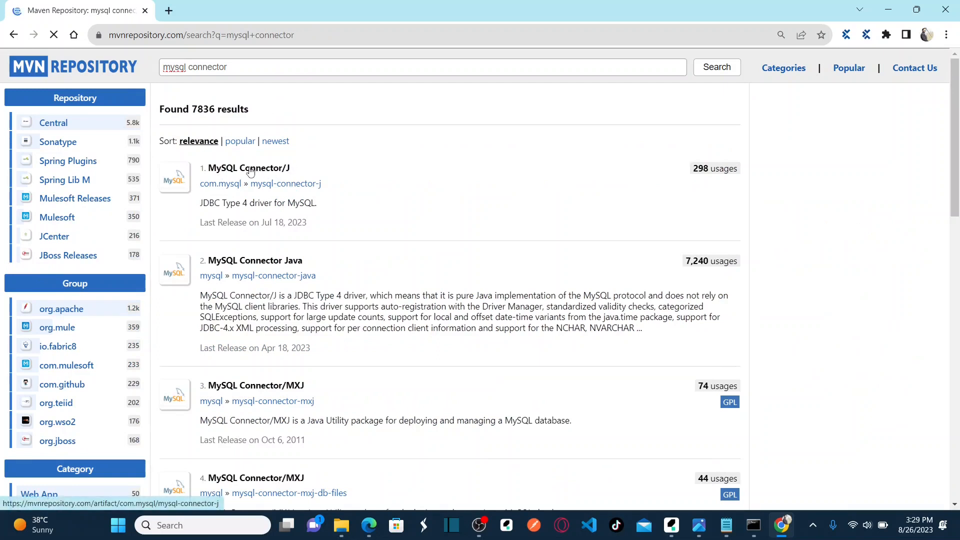
left_click(250, 172)
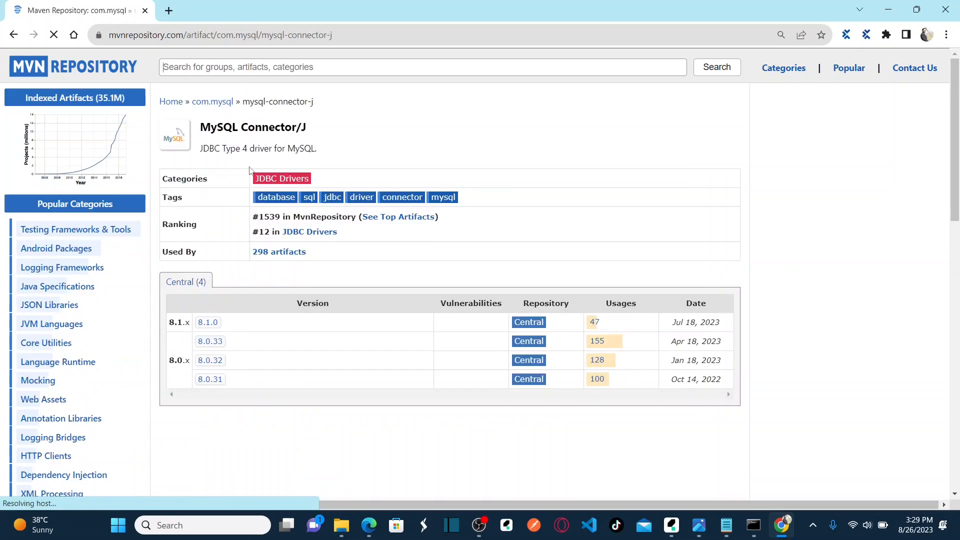
left_click(207, 322)
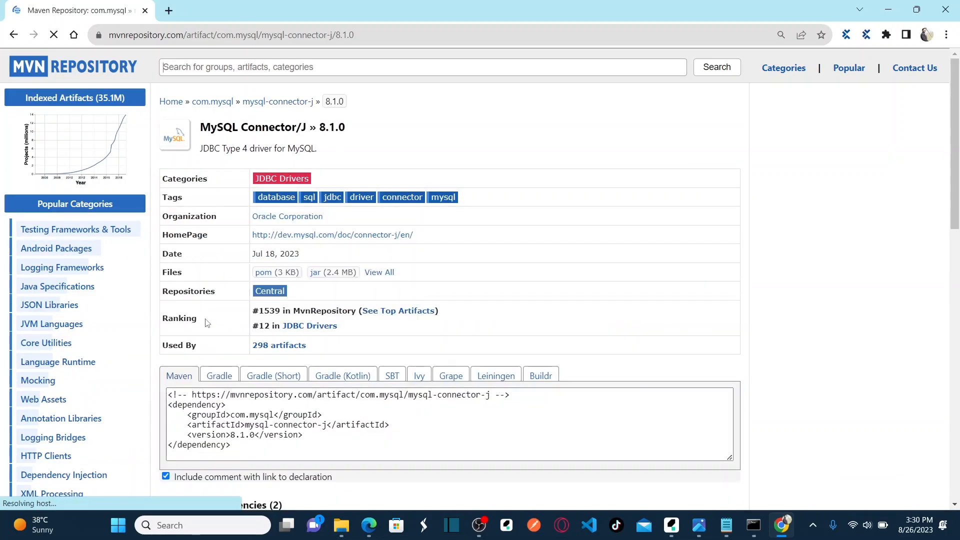
Copy the 8.1.0 Maven dependency snippet and save the 2.4 MB jar into Downloads.
left_click(220, 437)
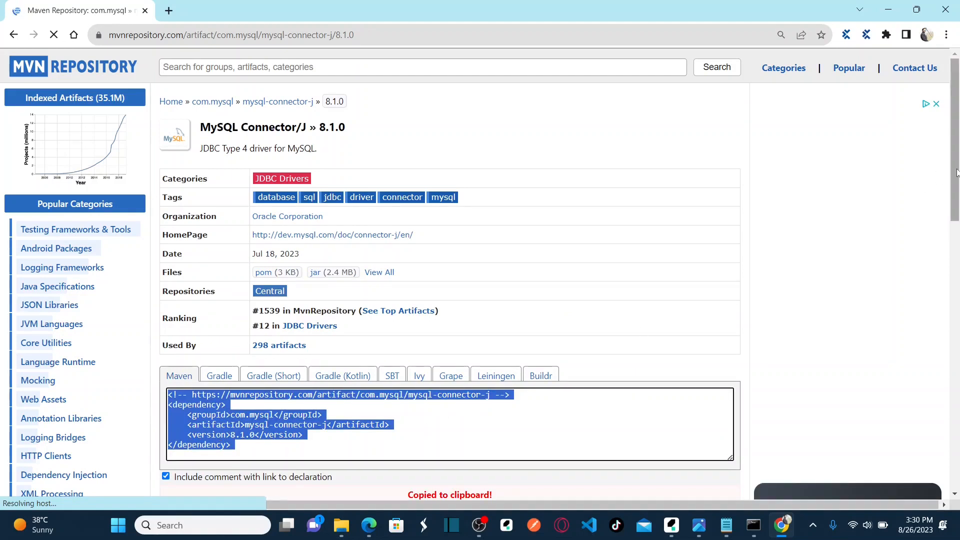
scroll(598, 227, "down", 3)
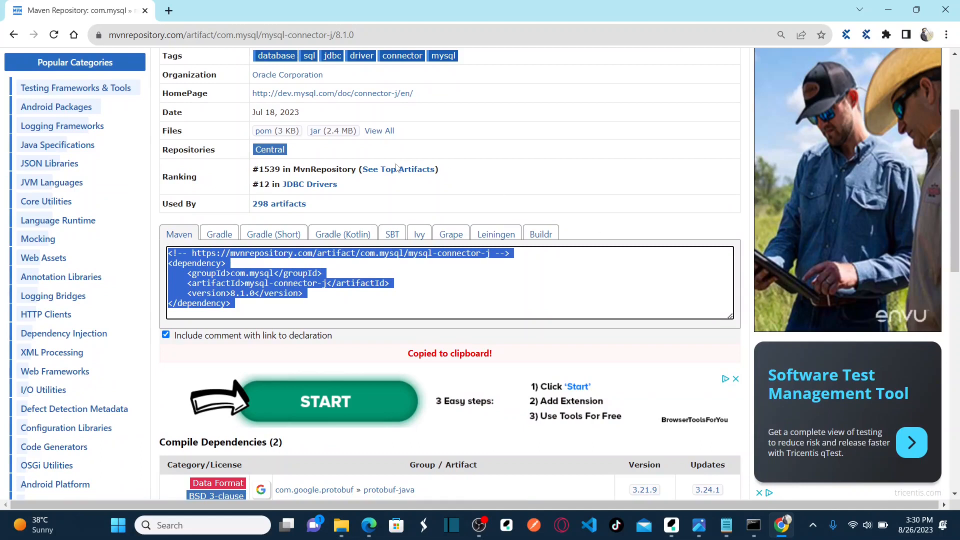
left_click(316, 134)
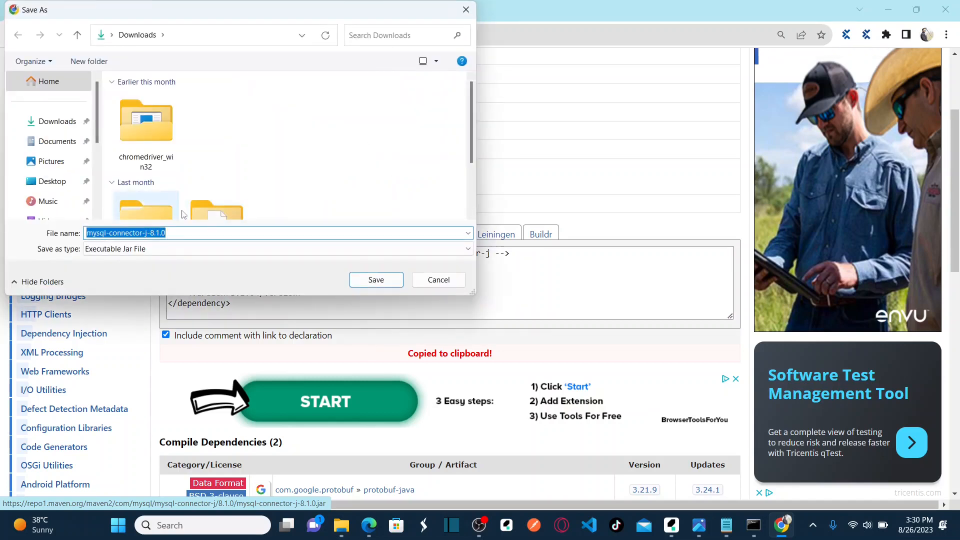
left_click(392, 283)
Bring up a File Explorer window from the taskbar.
mouse_move(343, 531)
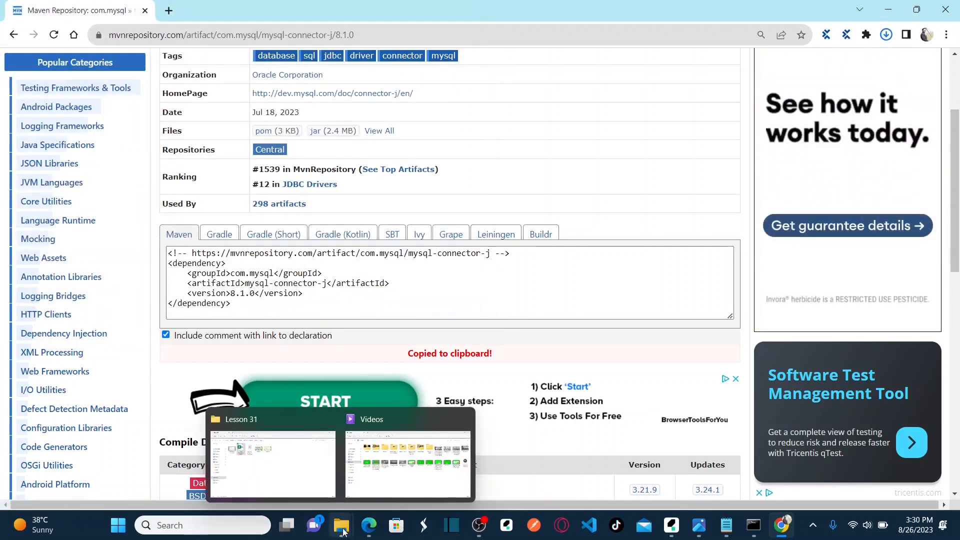
key("super")
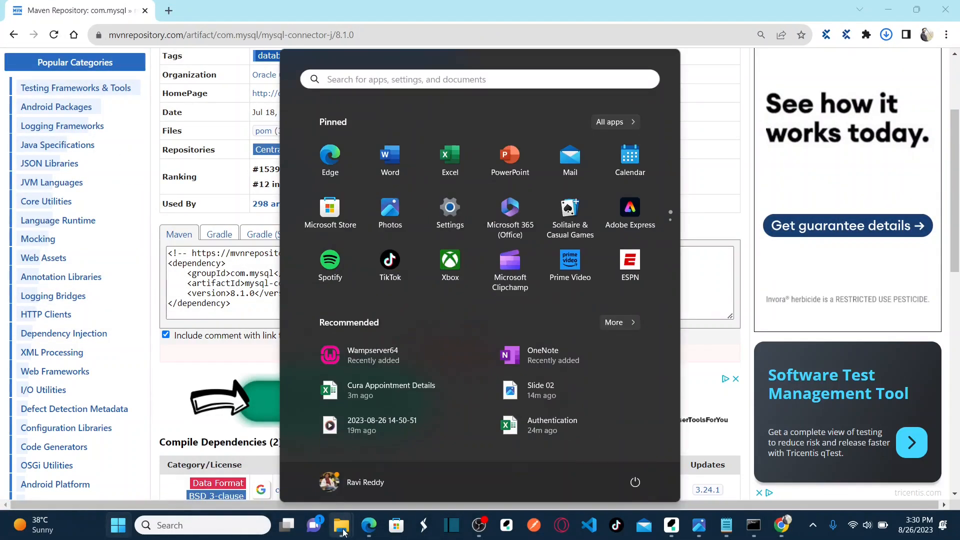
key("super")
left_click(343, 531)
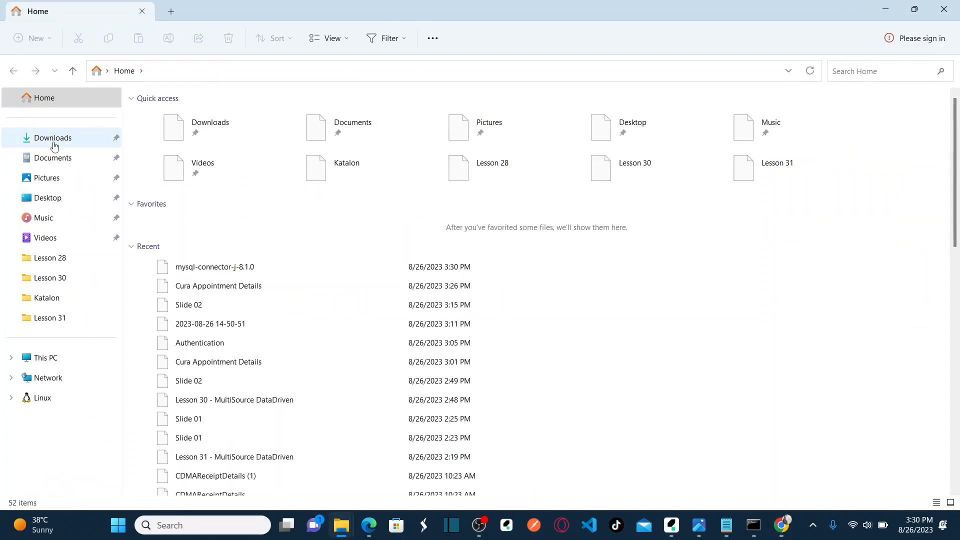
Confirm the 2,428 KB mysql-connector-j-8.1.0 jar is in Downloads, then return to Katalon Studio.
left_click(54, 143)
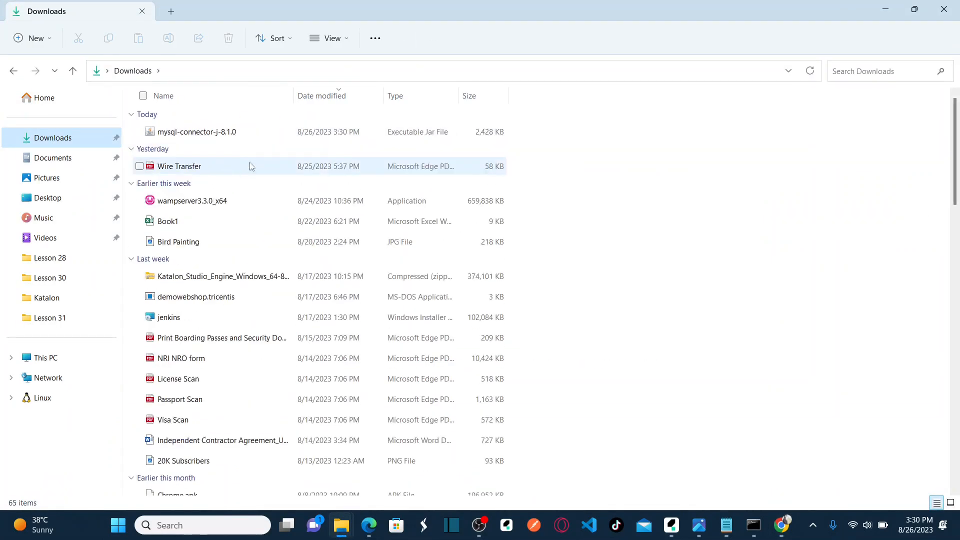
left_click(209, 136)
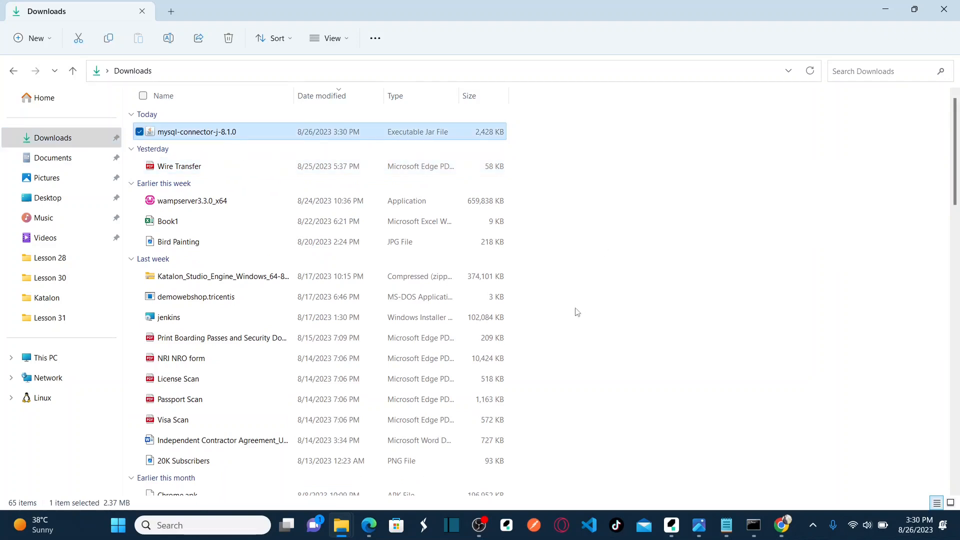
mouse_move(781, 523)
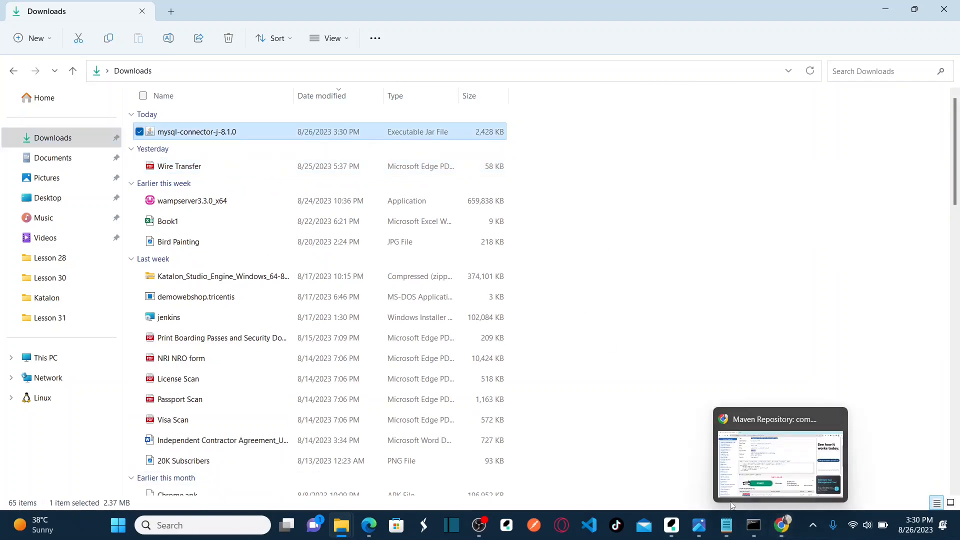
left_click(672, 533)
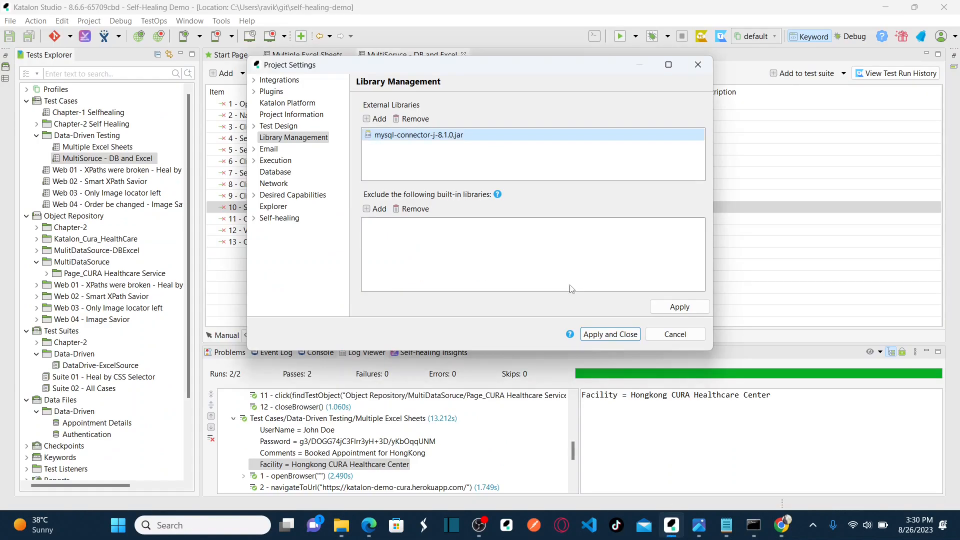
Reopen Project Settings at the Library Management page.
left_click(675, 334)
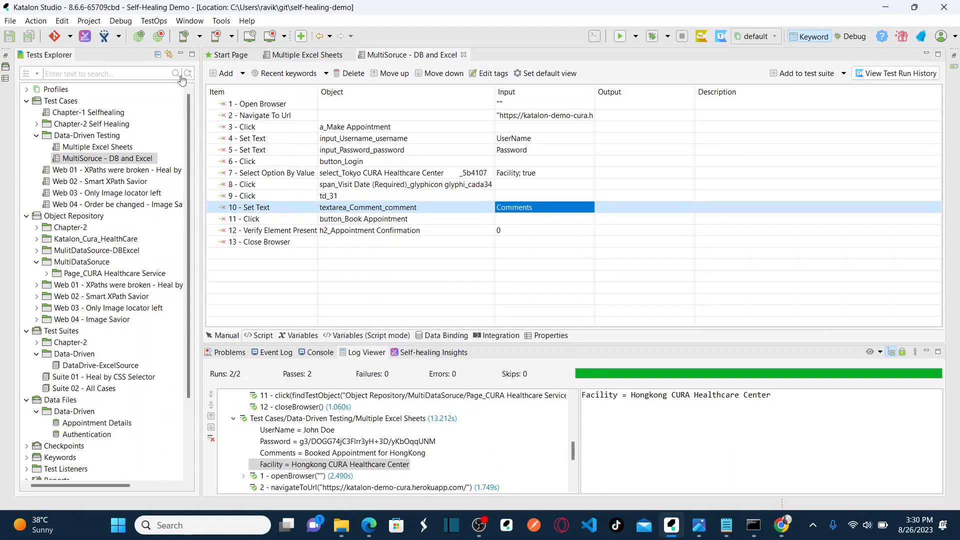
left_click(89, 21)
left_click(109, 48)
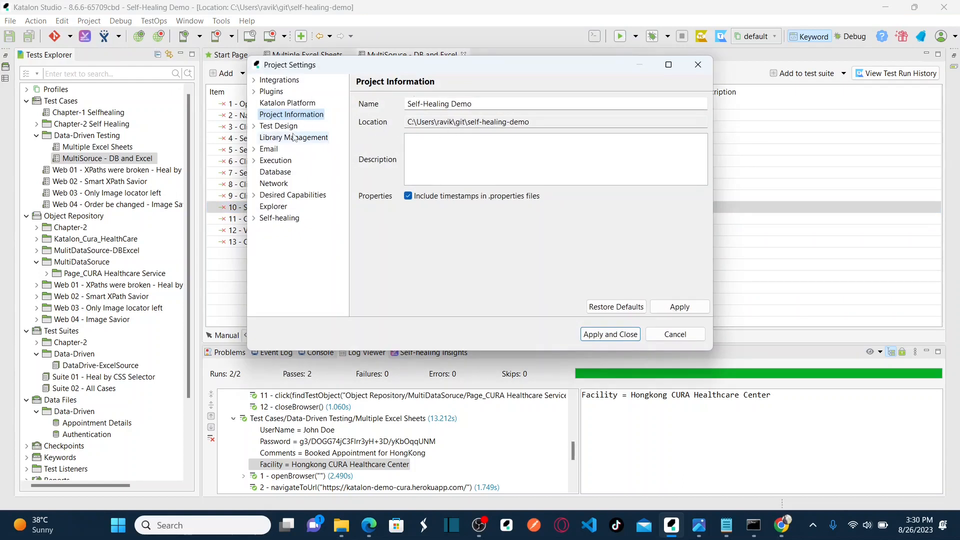
left_click(279, 139)
Add mysql-connector-j-8.1.0.jar from Downloads as an external library, then show Database settings.
left_click(377, 122)
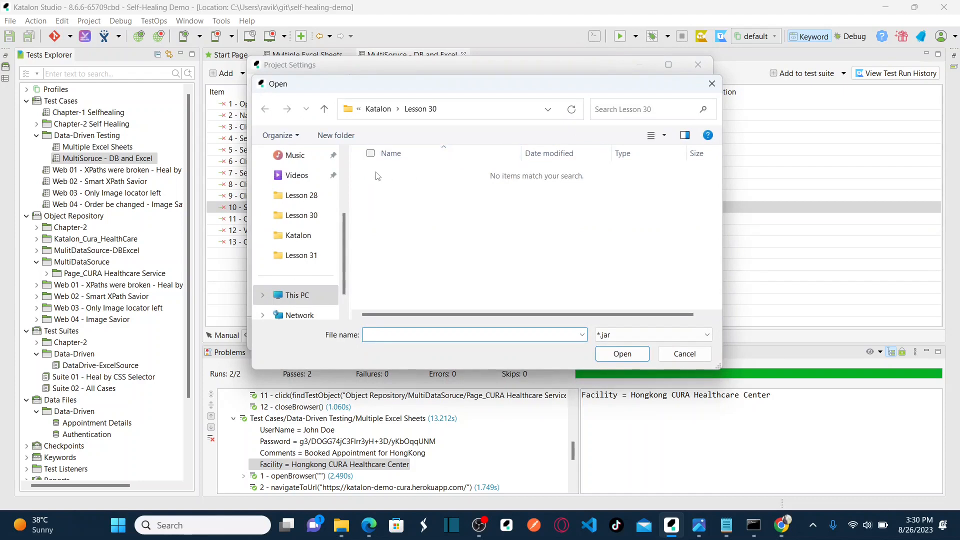
scroll(343, 157, "up", 2)
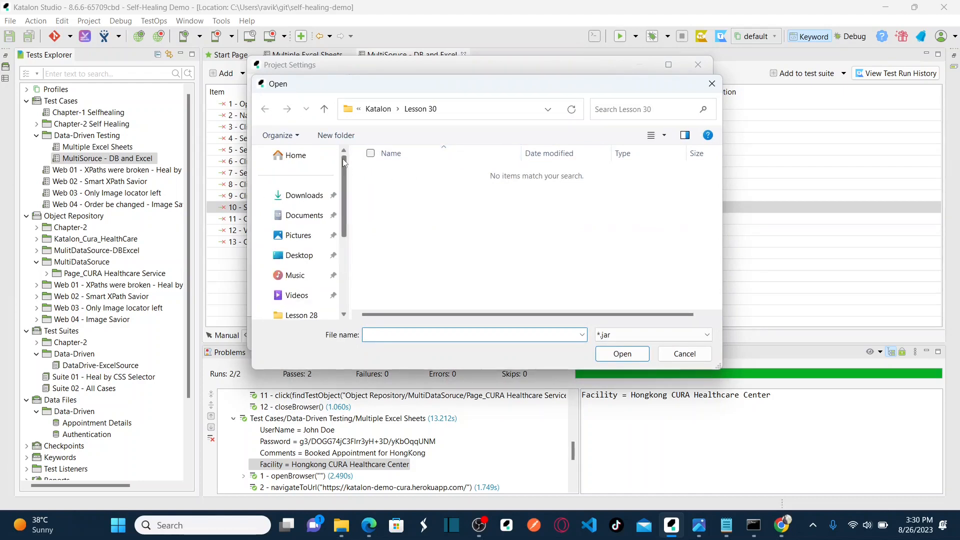
left_click(305, 203)
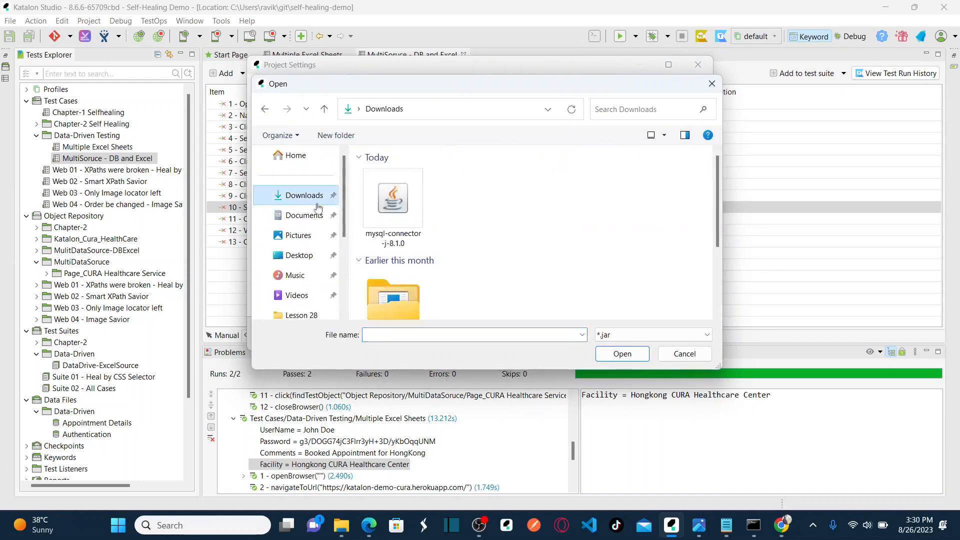
double_click(401, 218)
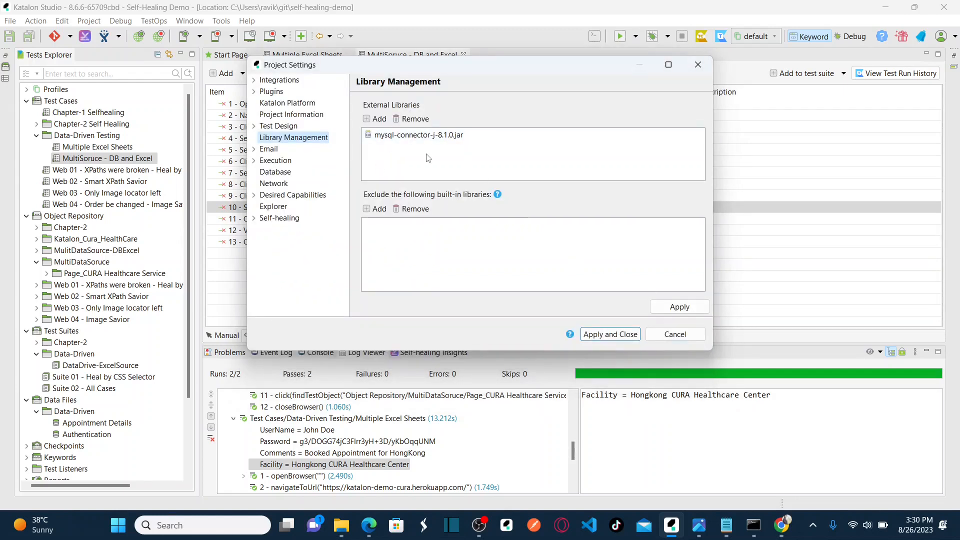
left_click(454, 140)
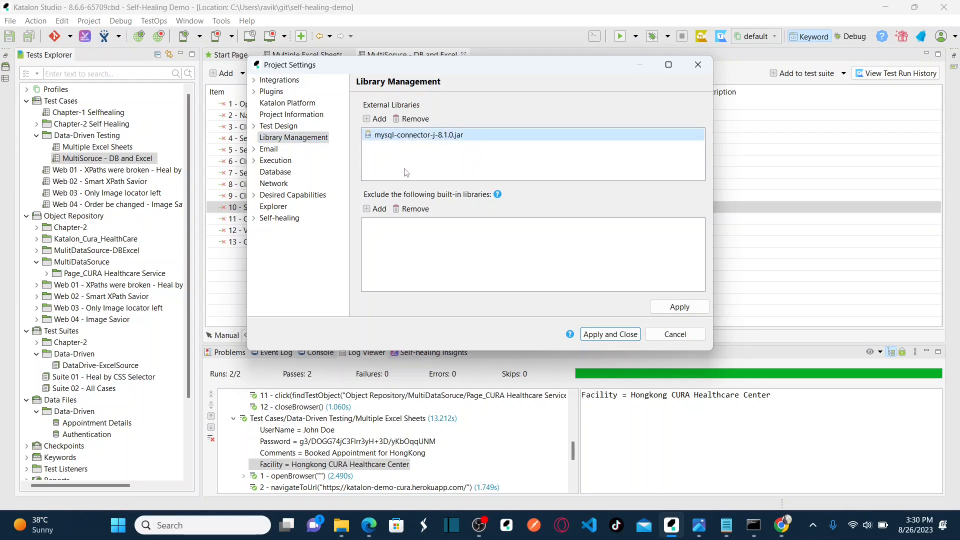
left_click(275, 173)
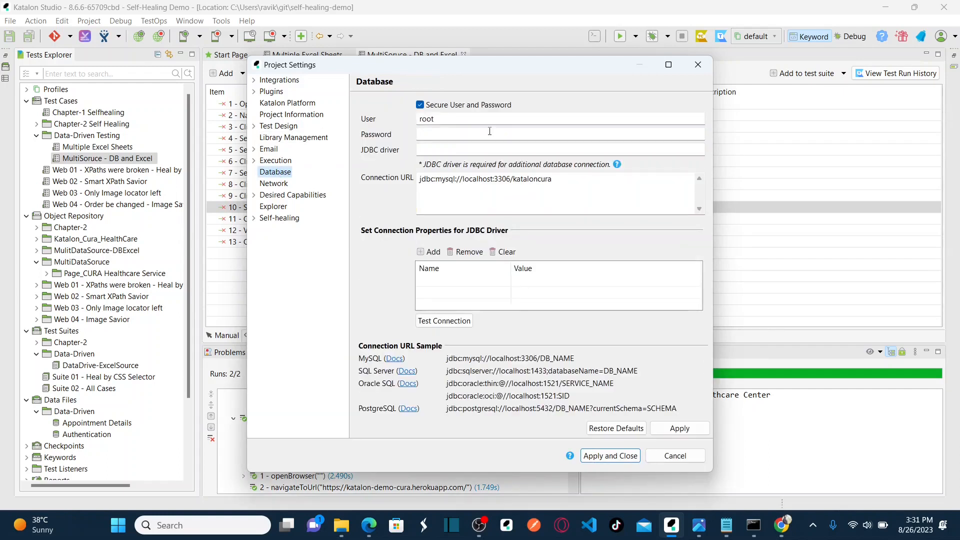
Toggle secure user/password storage off and back on, and check the Wampserver tray menu.
left_click(420, 105)
left_click(419, 105)
left_click(812, 525)
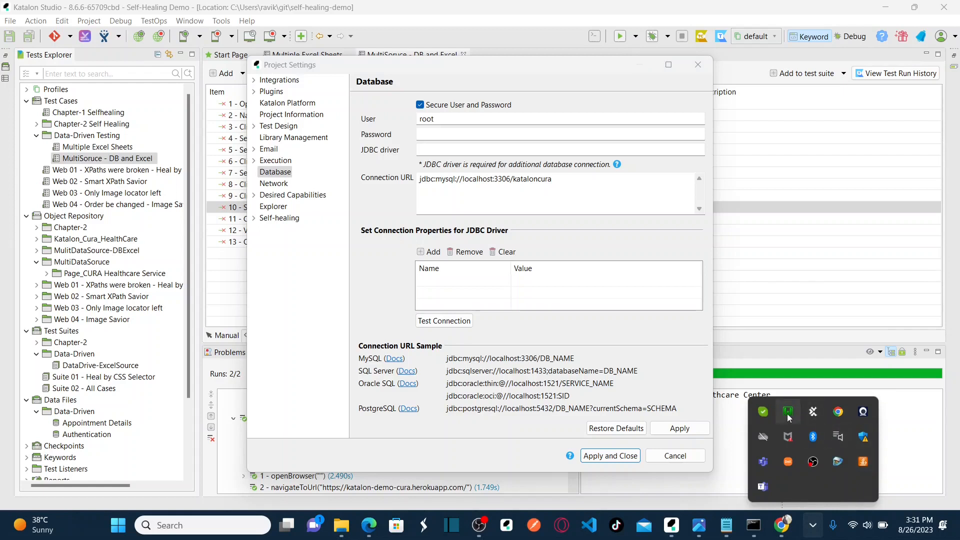
left_click(789, 417)
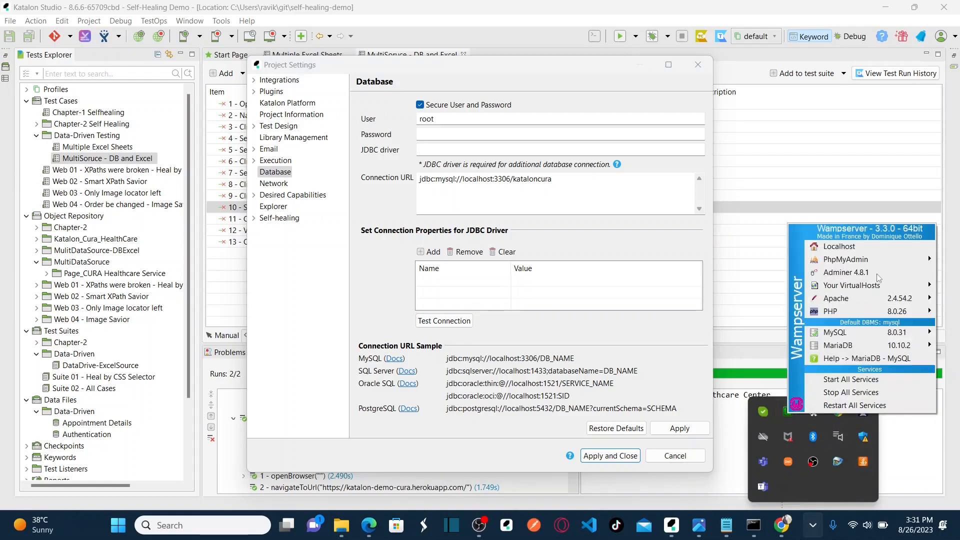
mouse_move(881, 262)
Paste the MySQL sample URL jdbc:mysql://localhost:3306/DB_NAME below the kataloncura connection URL.
left_click(440, 121)
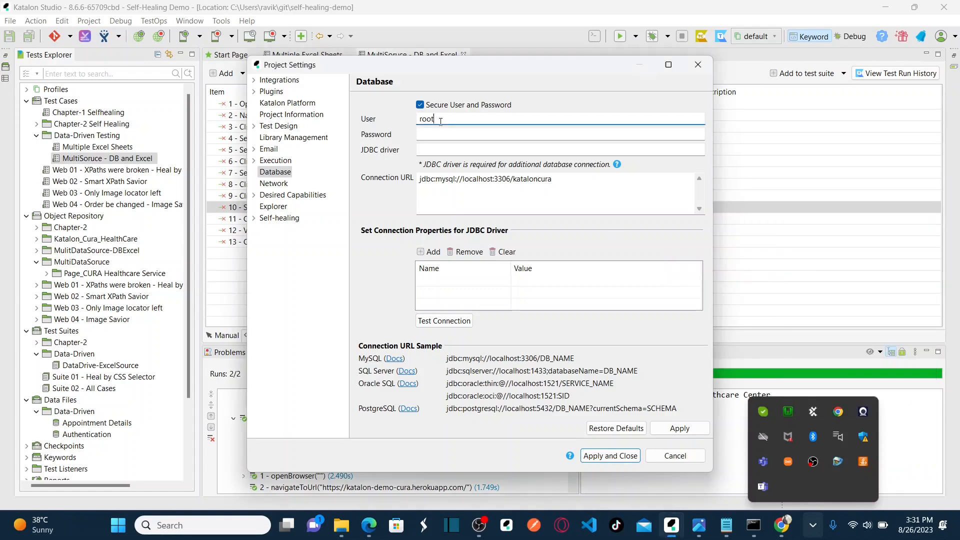
left_click(449, 133)
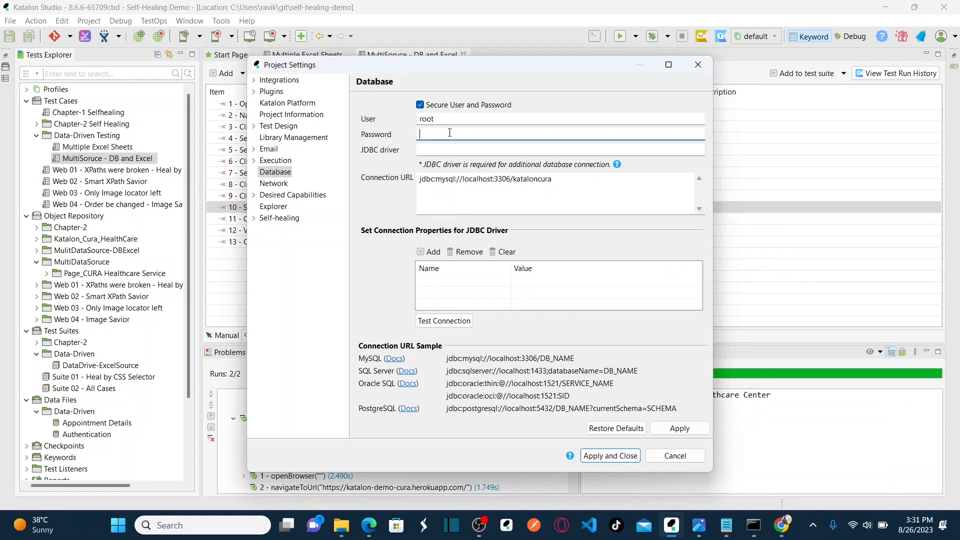
left_click(446, 145)
left_click(575, 185)
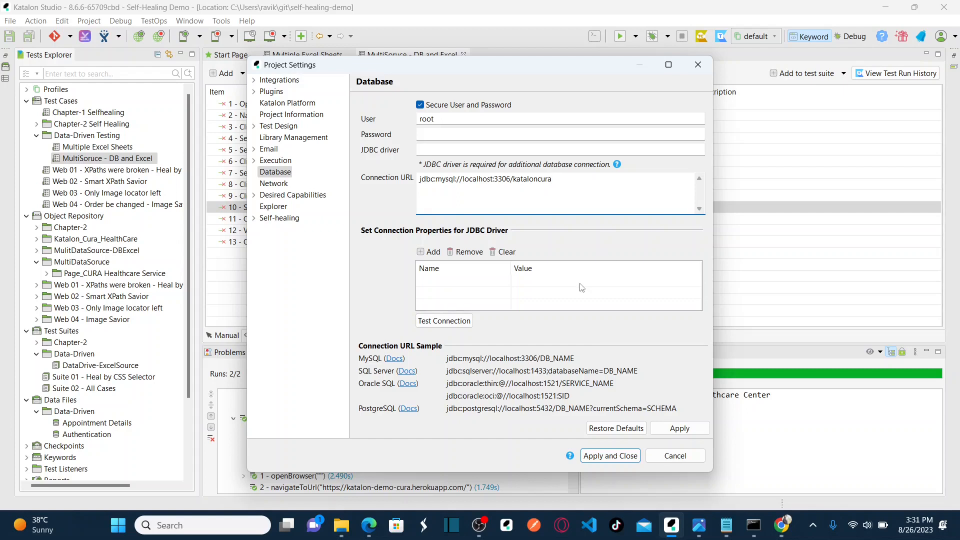
left_click_drag(576, 359, 446, 362)
key("ctrl+c")
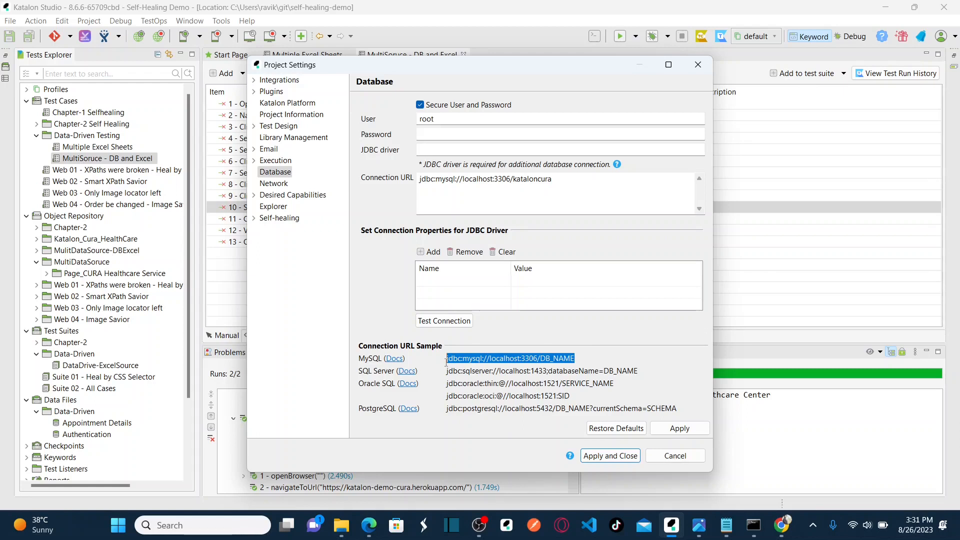
left_click(565, 180)
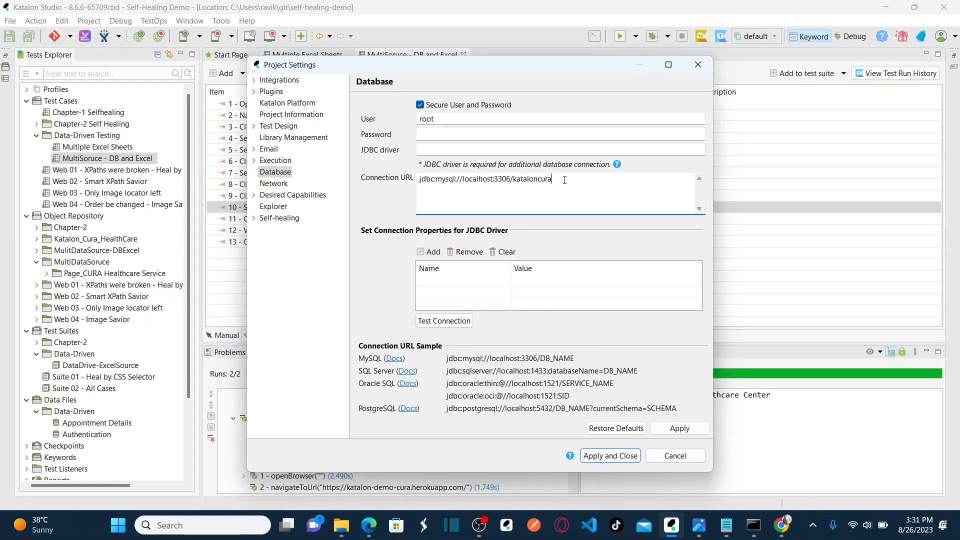
key("ctrl+v")
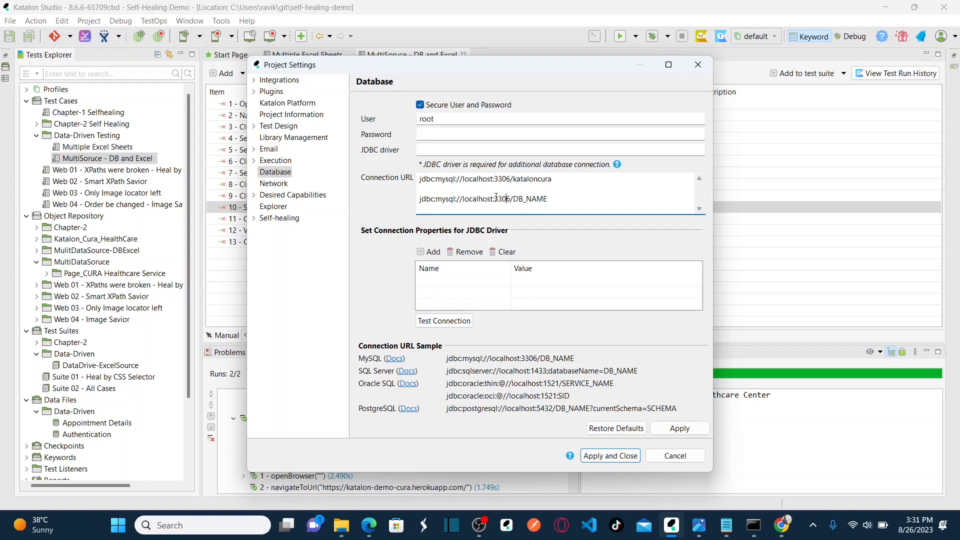
left_click(813, 525)
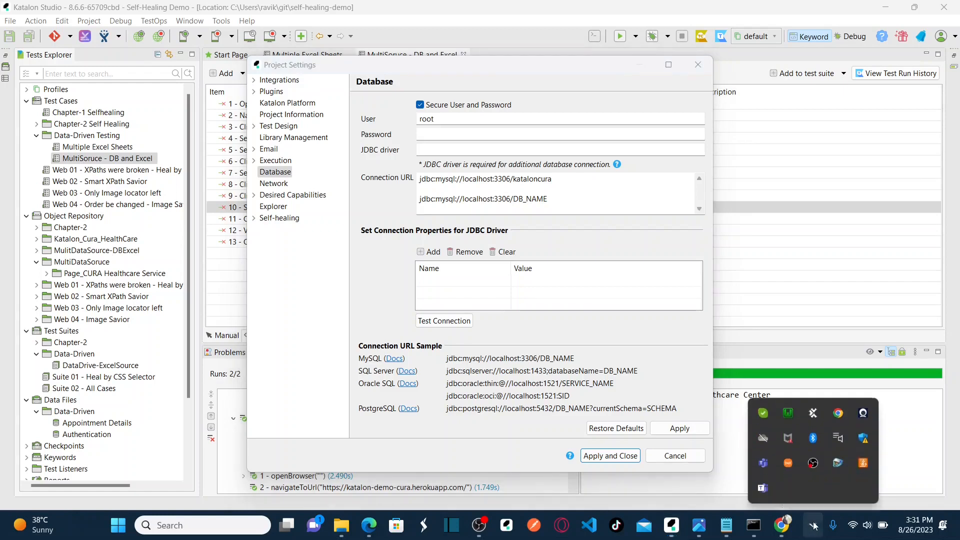
left_click(789, 416)
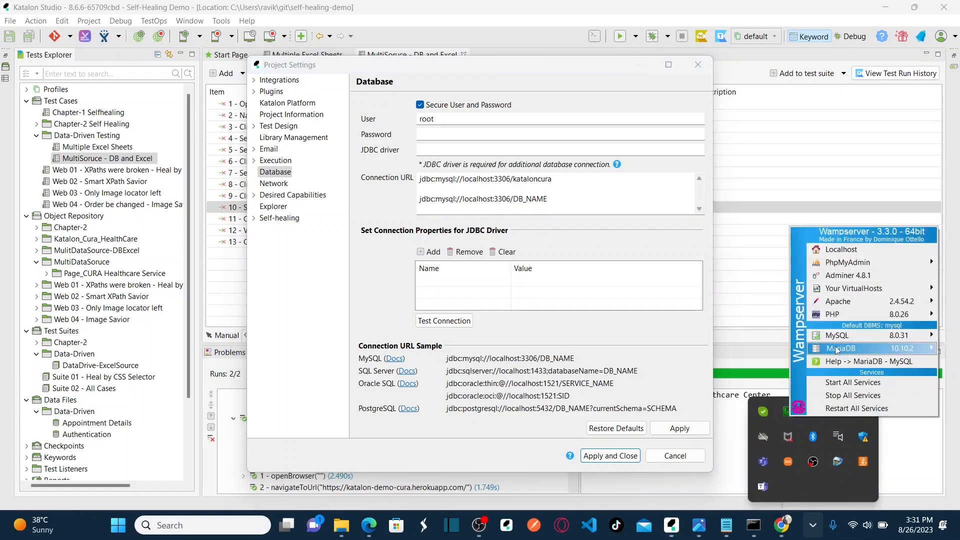
mouse_move(834, 337)
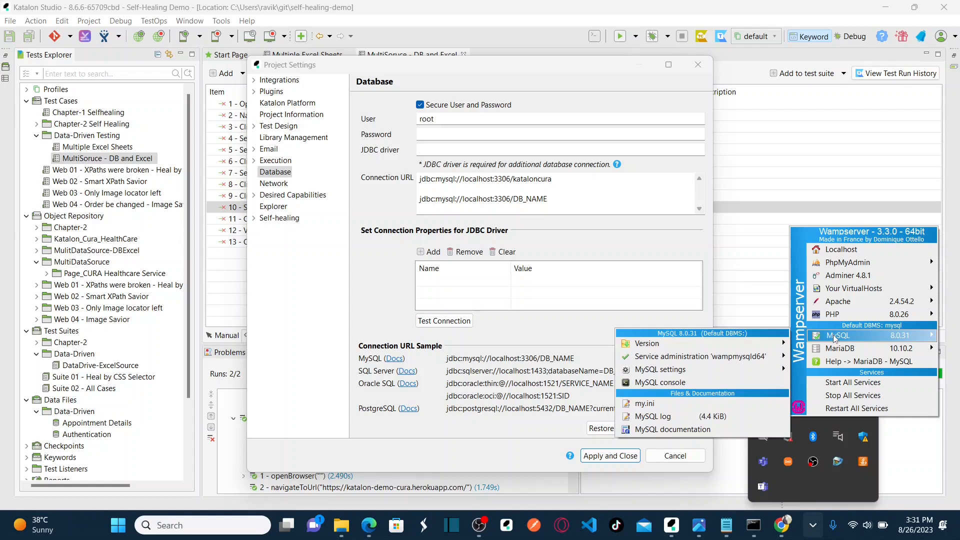
mouse_move(759, 362)
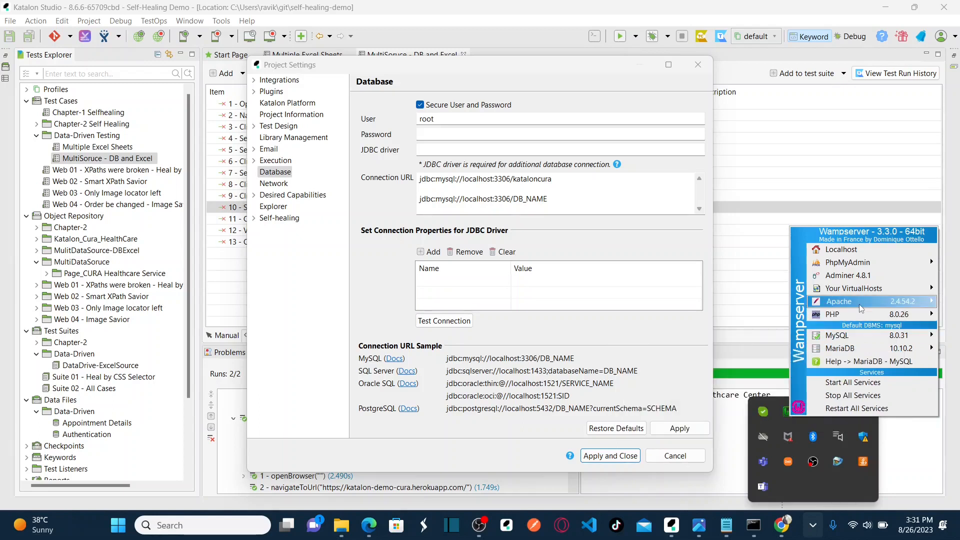
mouse_move(864, 339)
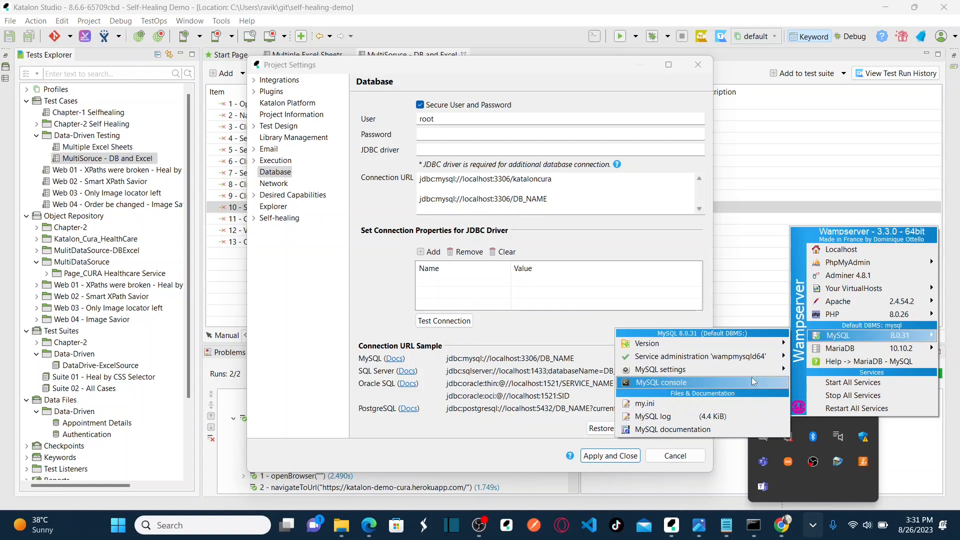
mouse_move(739, 375)
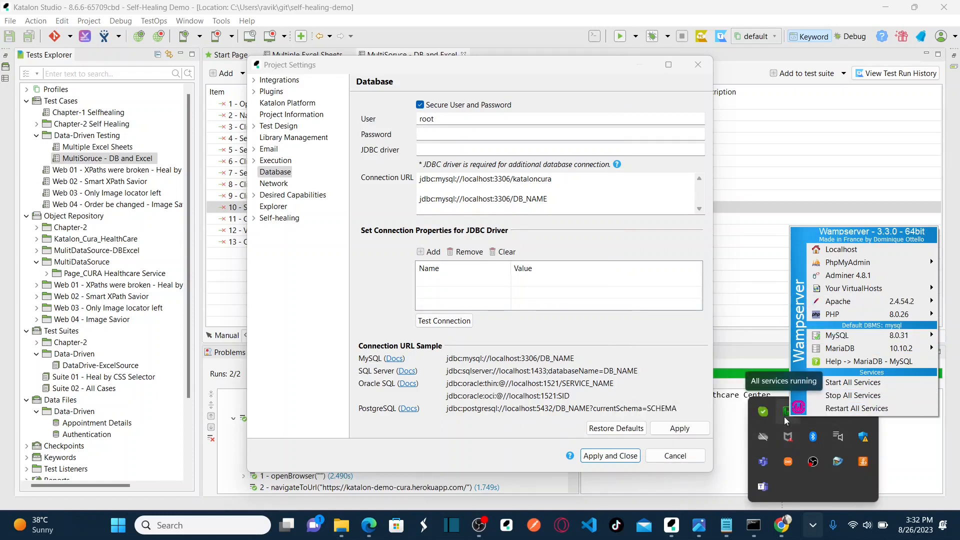
right_click(784, 416)
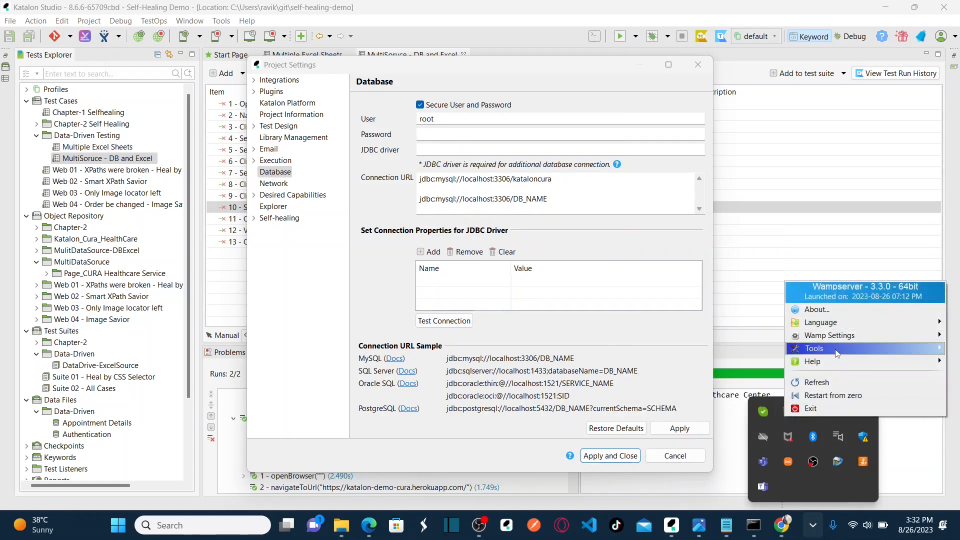
mouse_move(835, 352)
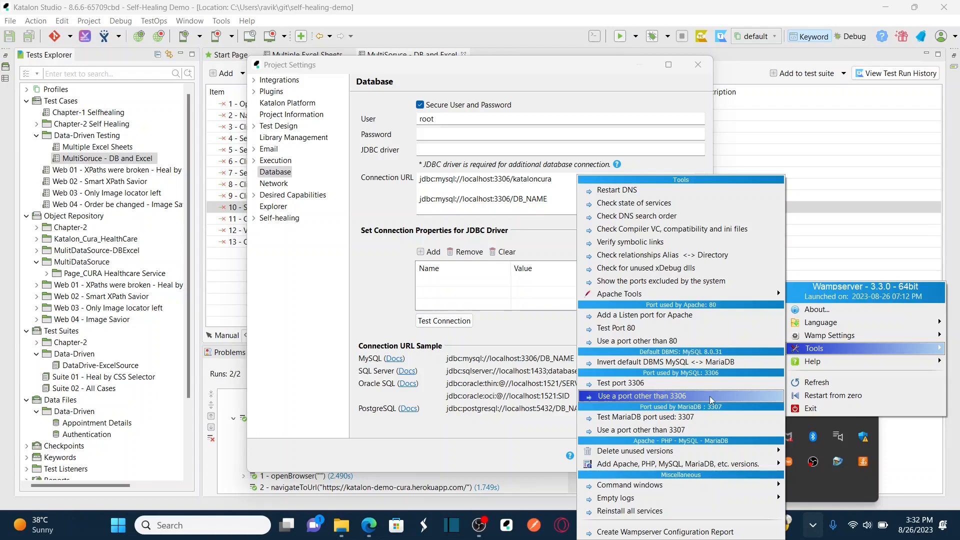
left_click(899, 244)
left_click(509, 199)
Compare DB_NAME with kataloncura in the Connection URL, then switch to phpMyAdmin in Edge.
triple_click(546, 198)
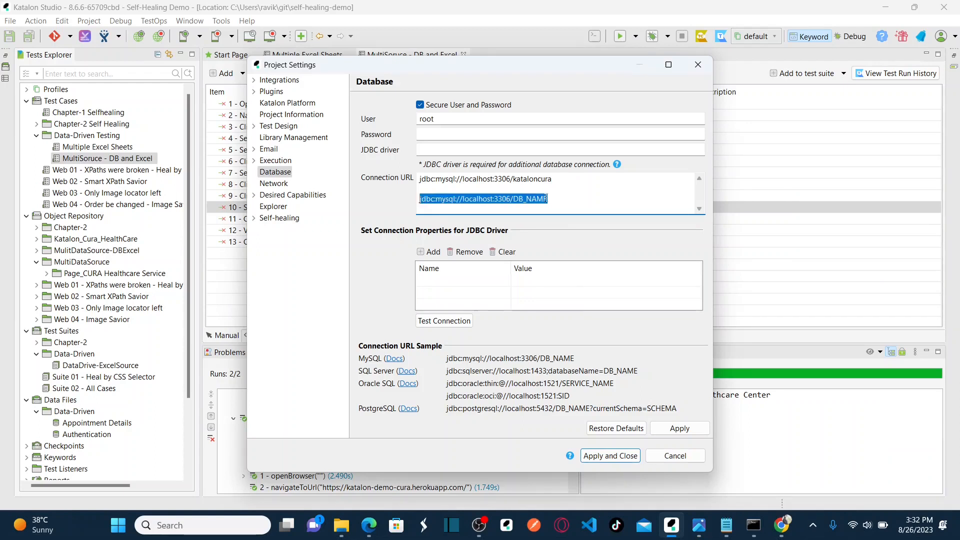
left_click_drag(557, 199, 514, 199)
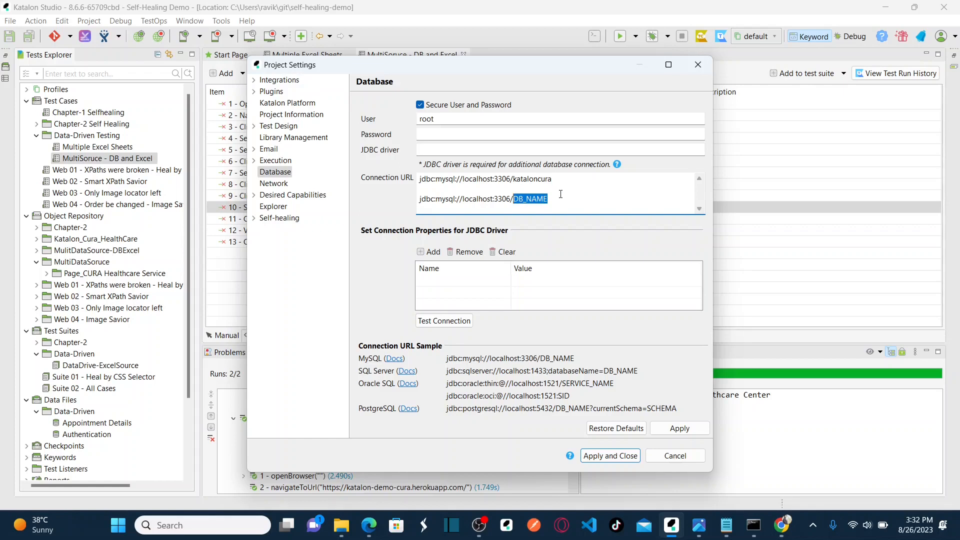
left_click(549, 179)
left_click_drag(554, 179, 514, 178)
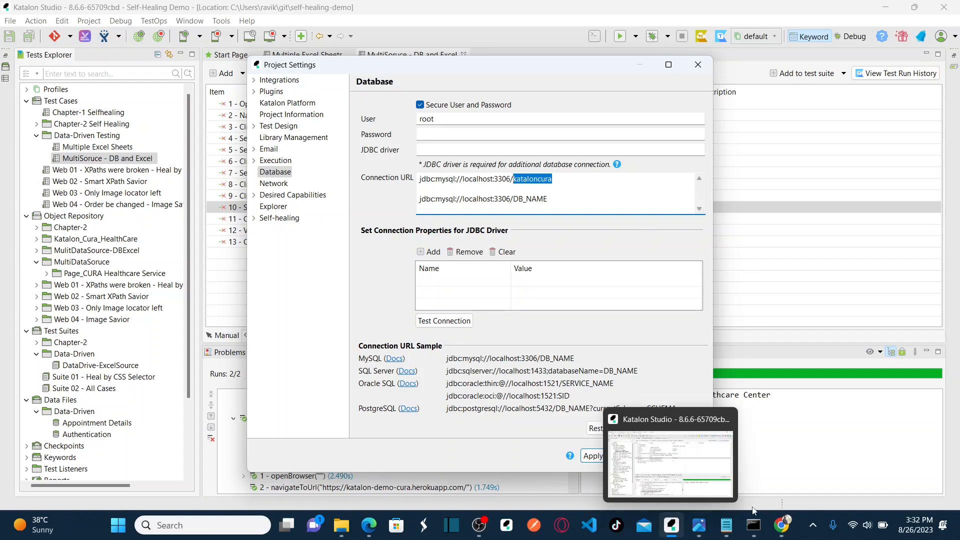
left_click(369, 525)
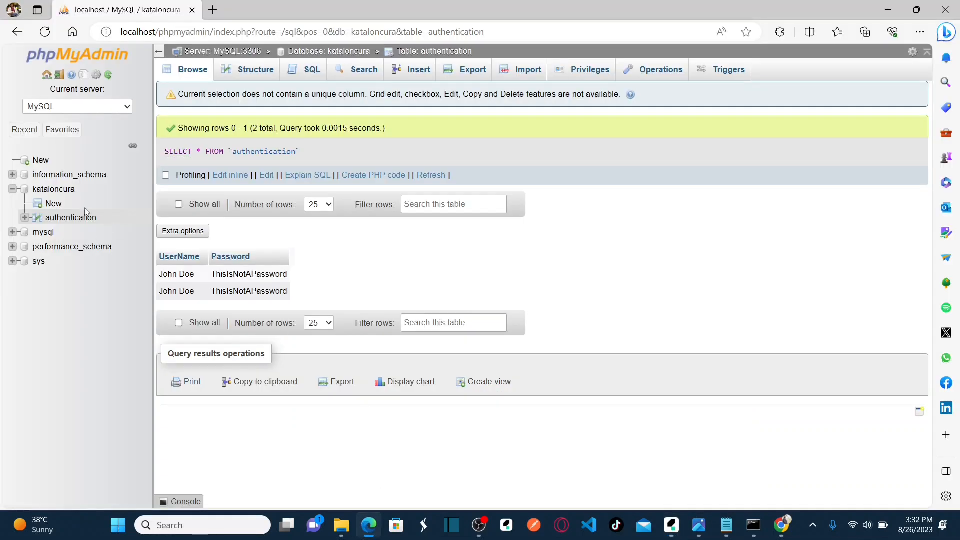
View the kataloncura table overview in phpMyAdmin, then minimize the browser.
left_click(54, 190)
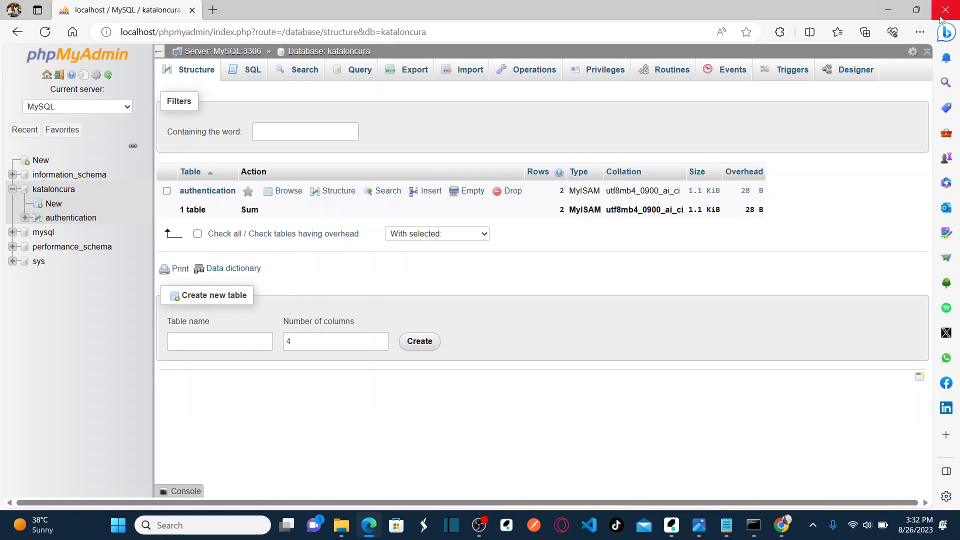
left_click(888, 15)
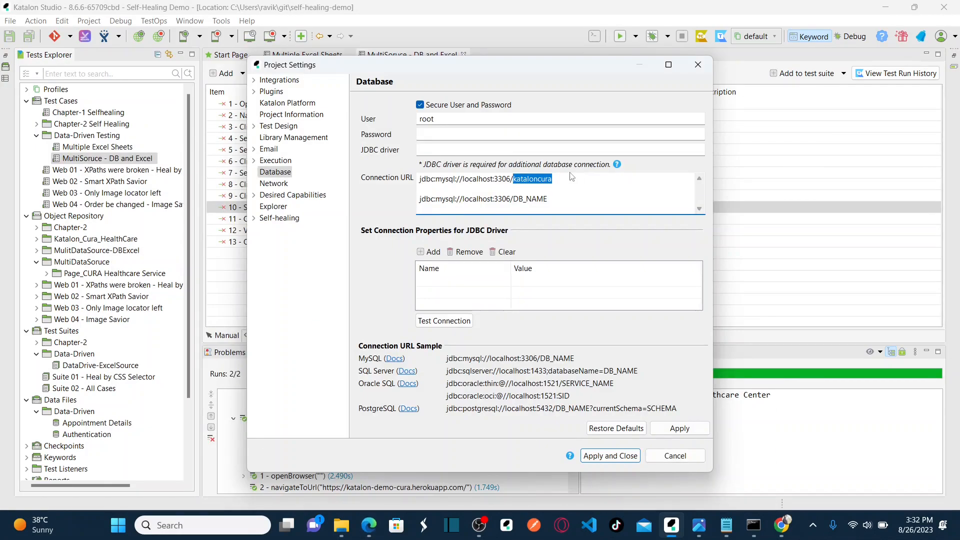
Delete the pasted DB_NAME sample line from the Connection URL.
left_click(575, 192)
left_click_drag(575, 198, 399, 200)
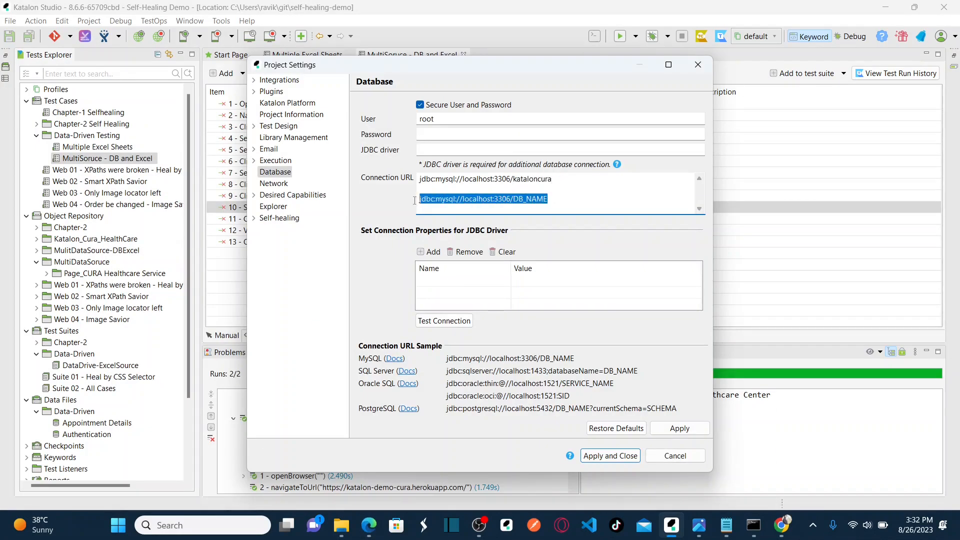
key("BackSpace")
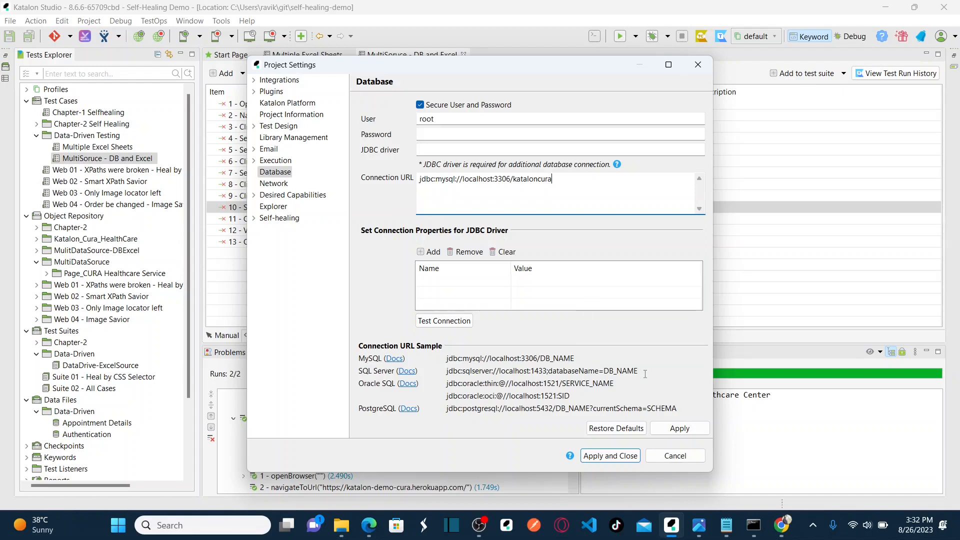
Check the remaining kataloncura URL against the SQL Server and MySQL sample formats.
left_click_drag(645, 374, 445, 372)
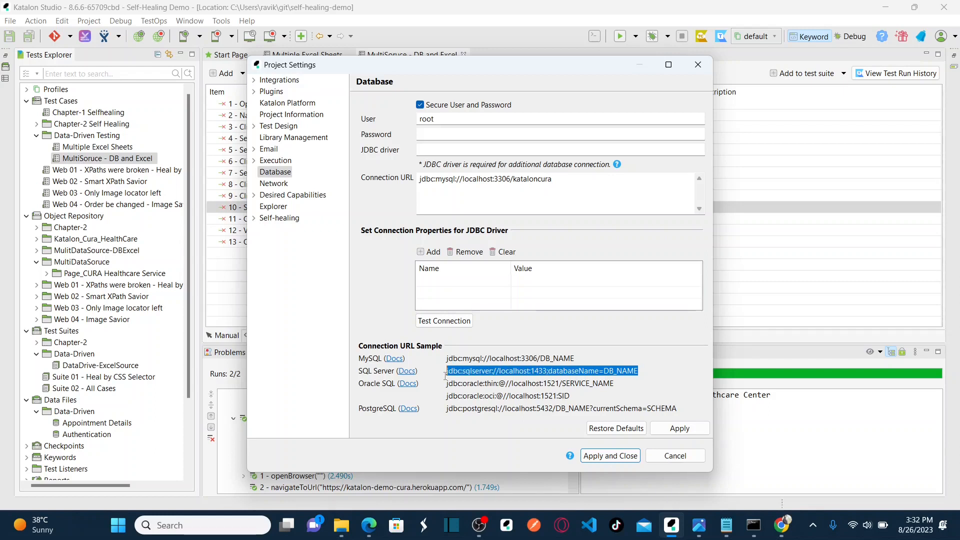
left_click(646, 373)
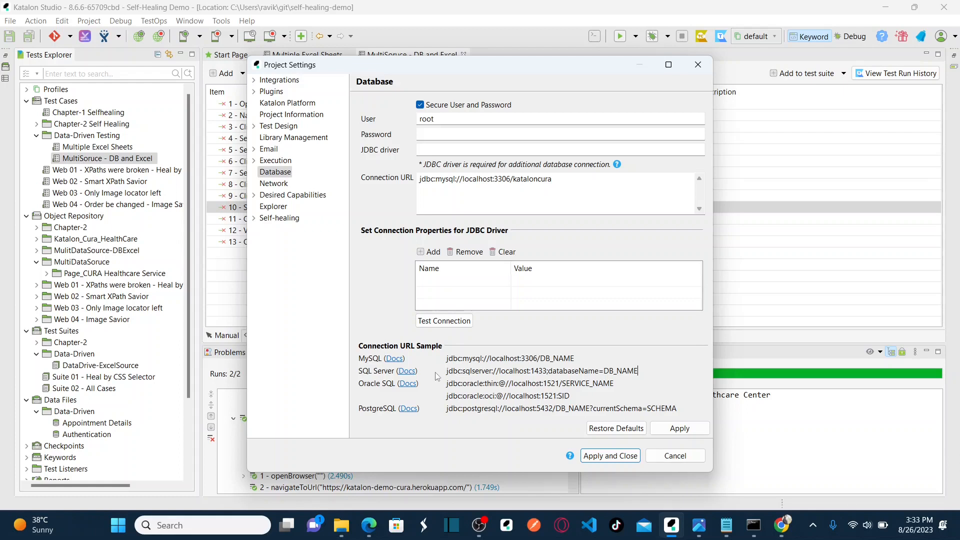
left_click(568, 179)
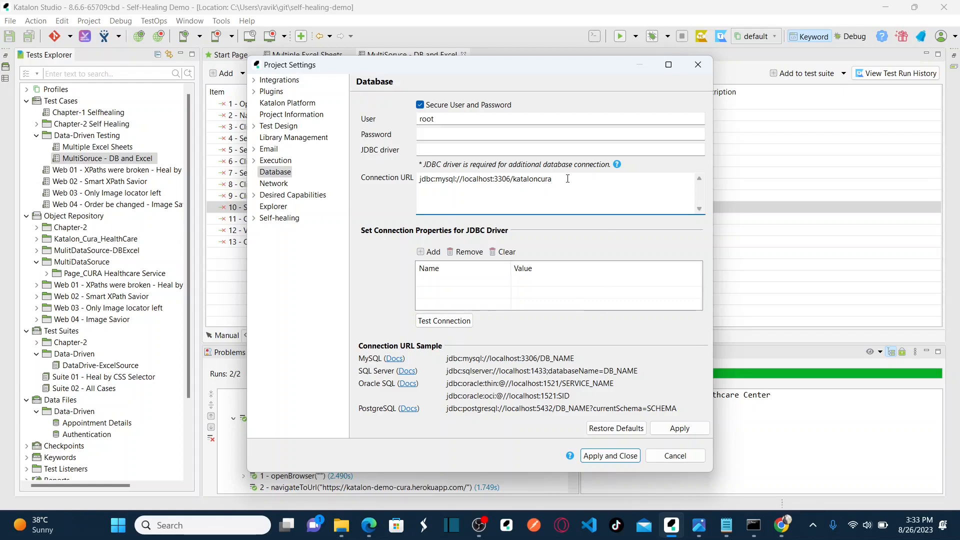
left_click_drag(575, 358, 446, 369)
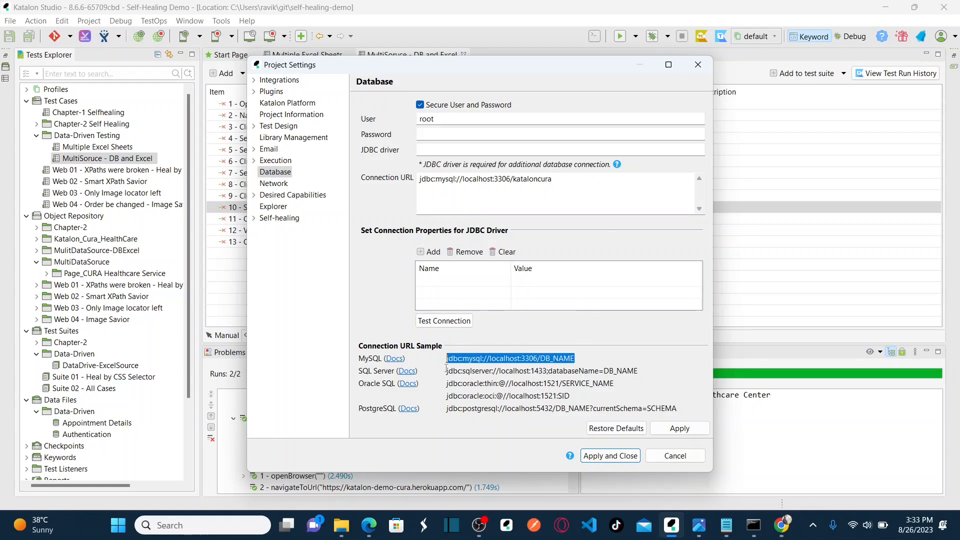
left_click(555, 185)
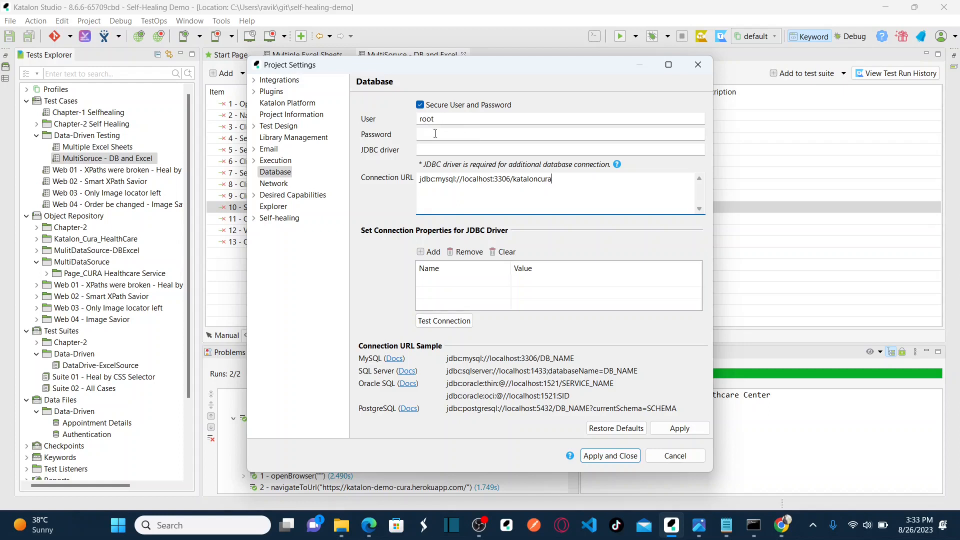
Save the kataloncura JDBC connection URL in the Database settings with Apply and Close.
left_click(815, 528)
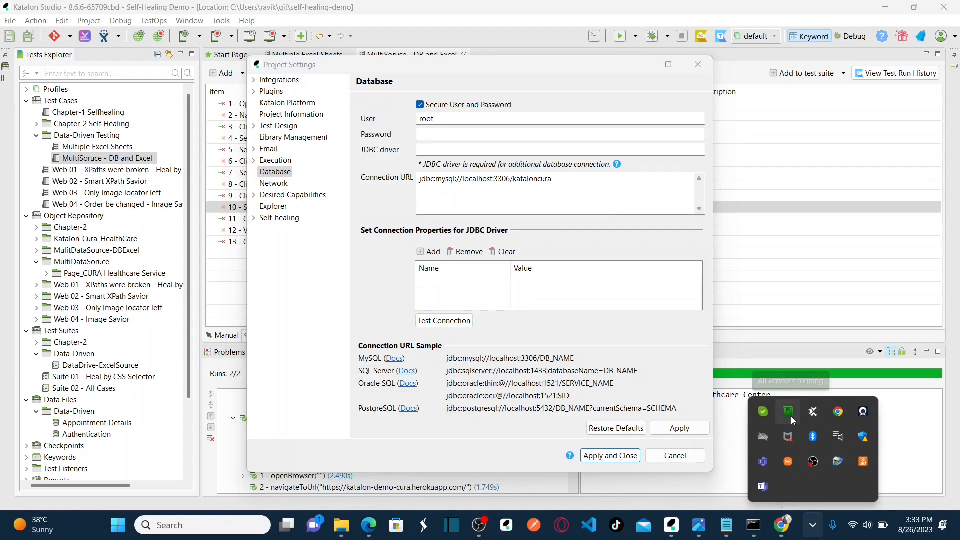
left_click(568, 186)
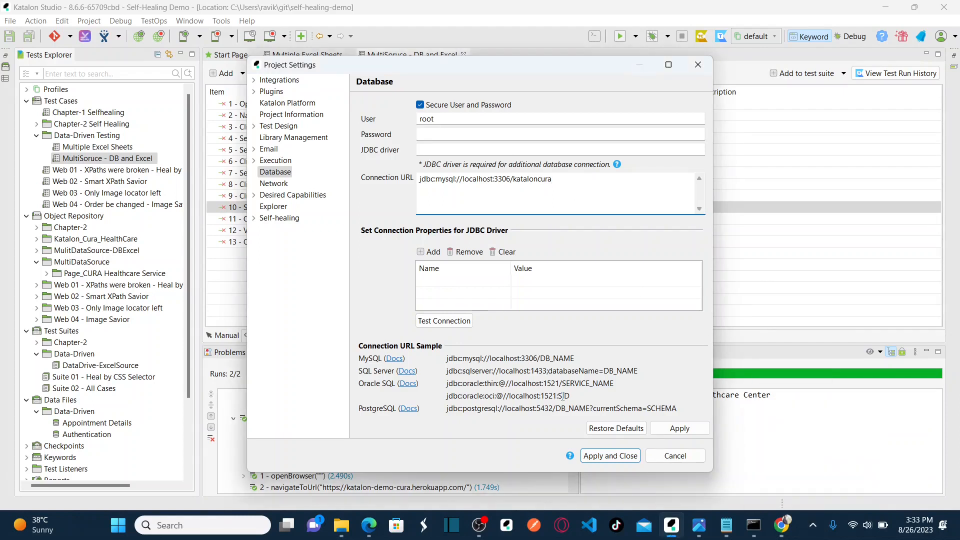
left_click(611, 458)
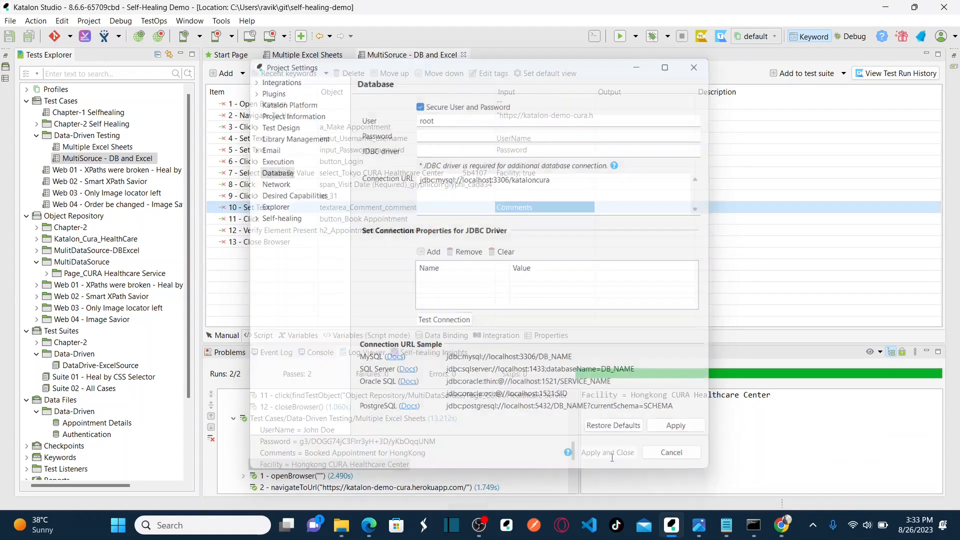
Reopen Project Settings to review Library Management and Database, then return to the test case.
left_click(85, 22)
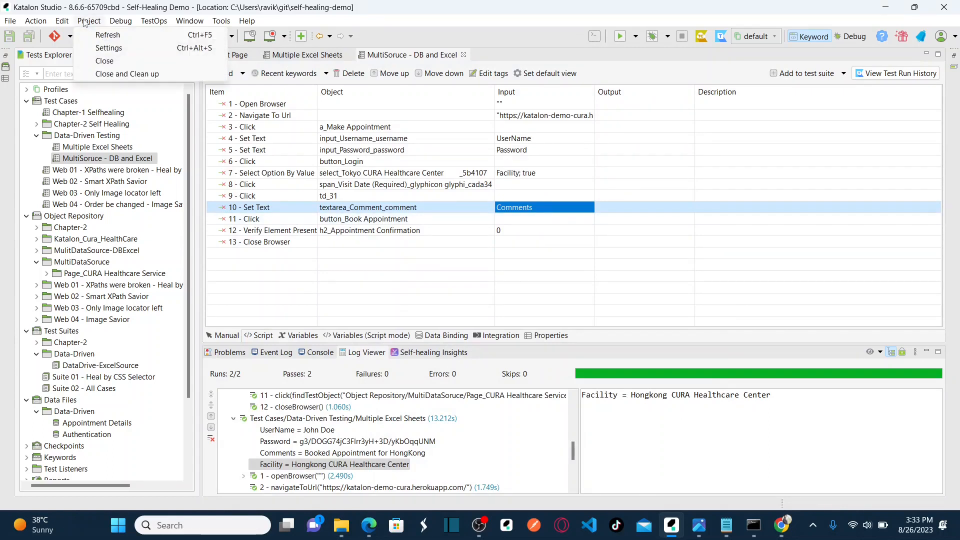
left_click(104, 47)
left_click(290, 137)
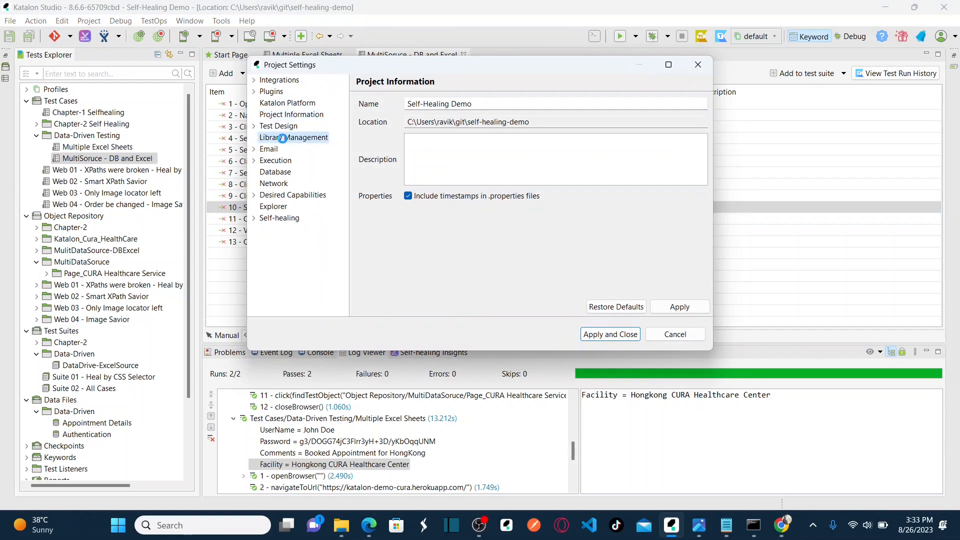
left_click(276, 172)
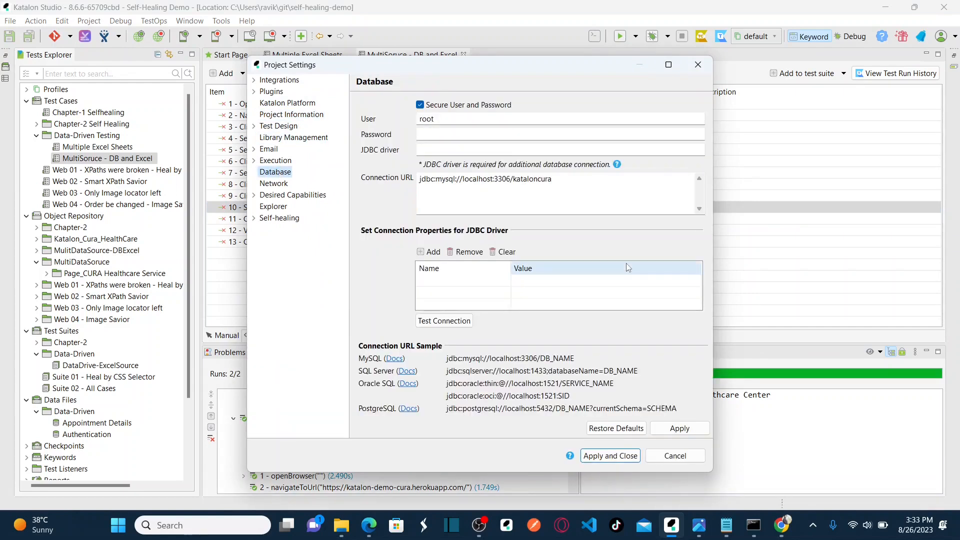
left_click(698, 65)
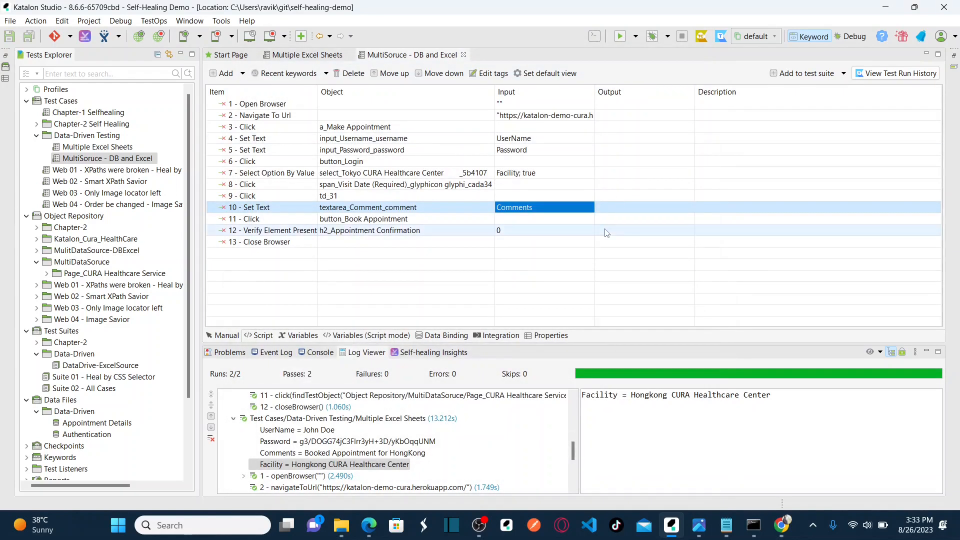
left_click(697, 526)
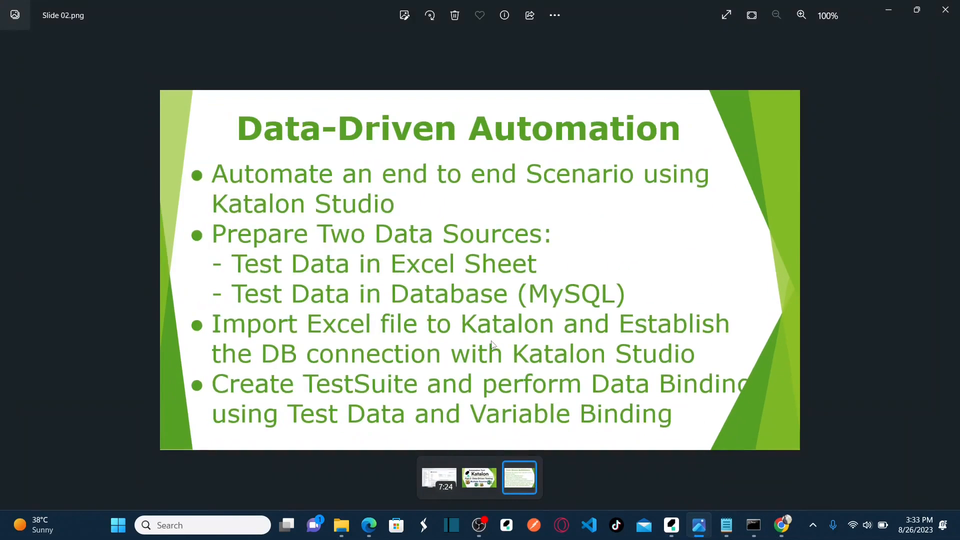
left_click(880, 17)
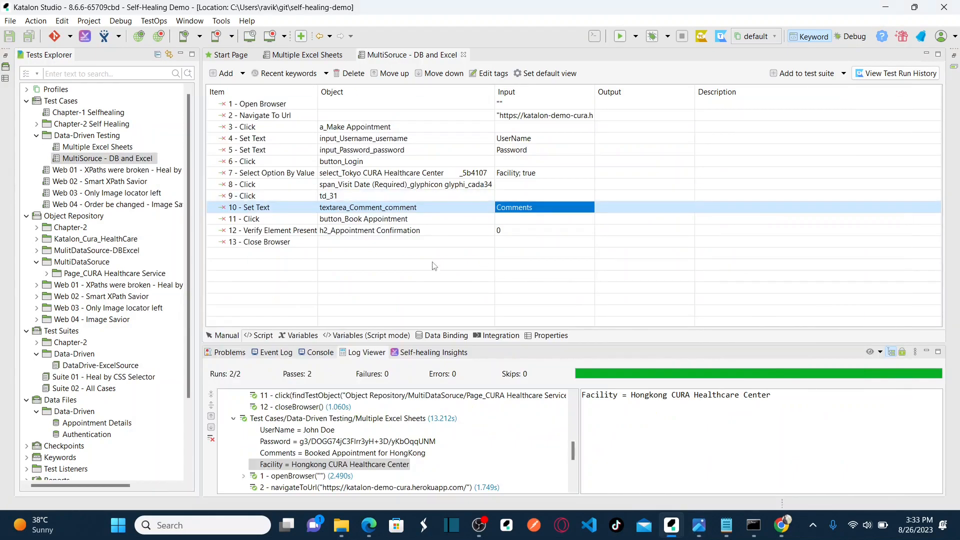
left_click(410, 222)
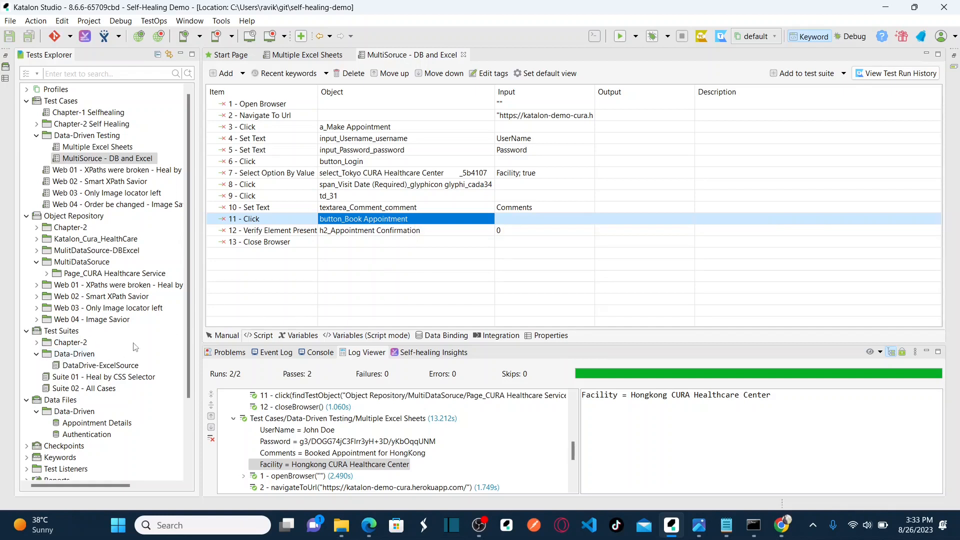
left_click_drag(187, 292, 187, 355)
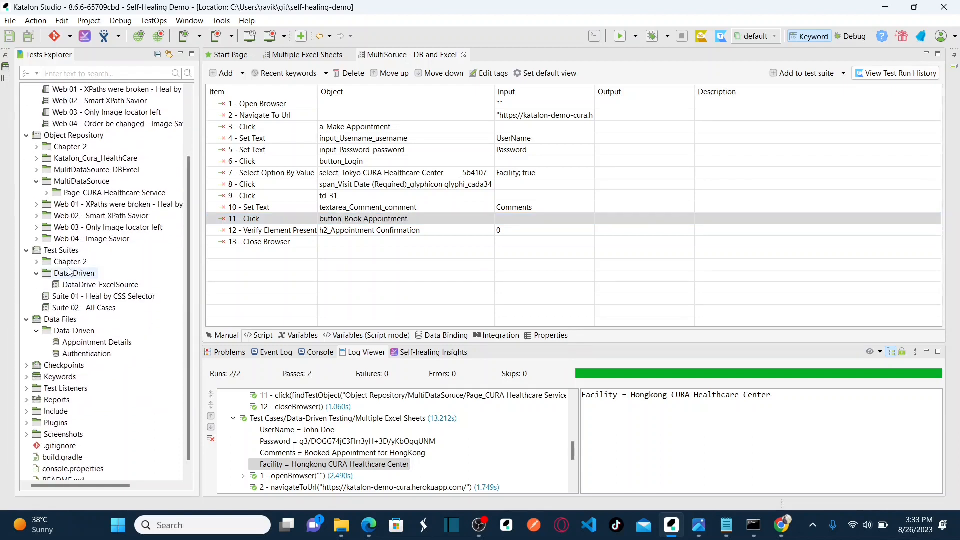
left_click(59, 250)
left_click(37, 274)
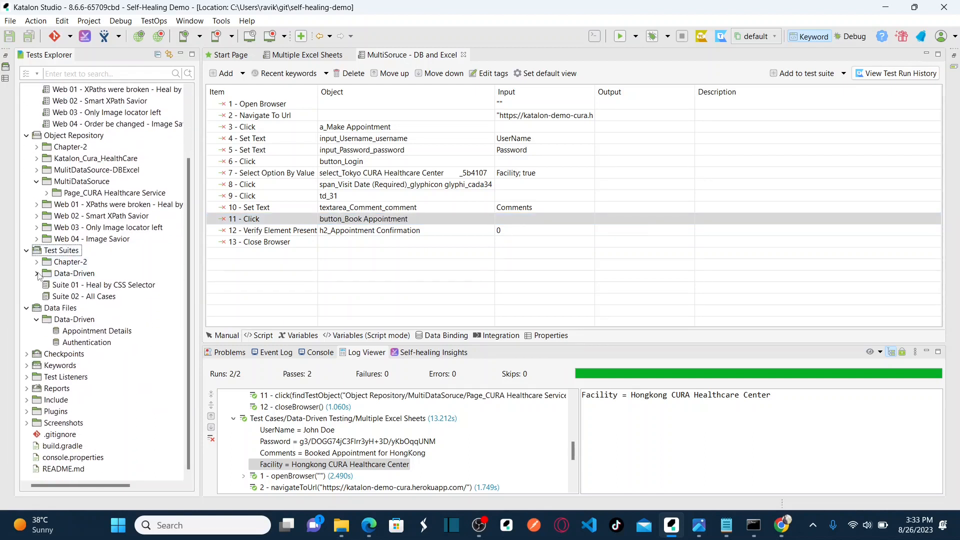
left_click(37, 274)
left_click(61, 274)
right_click(61, 274)
mouse_move(115, 284)
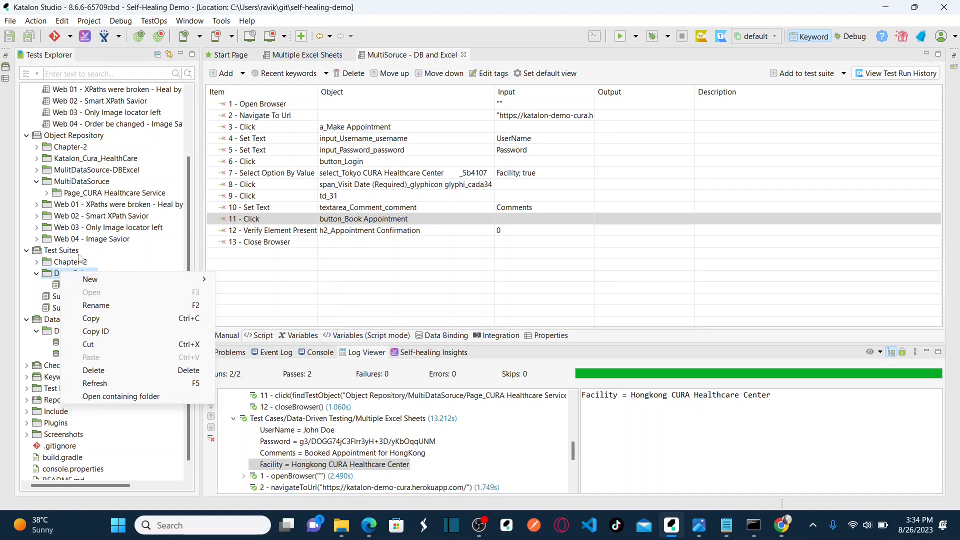
left_click(37, 274)
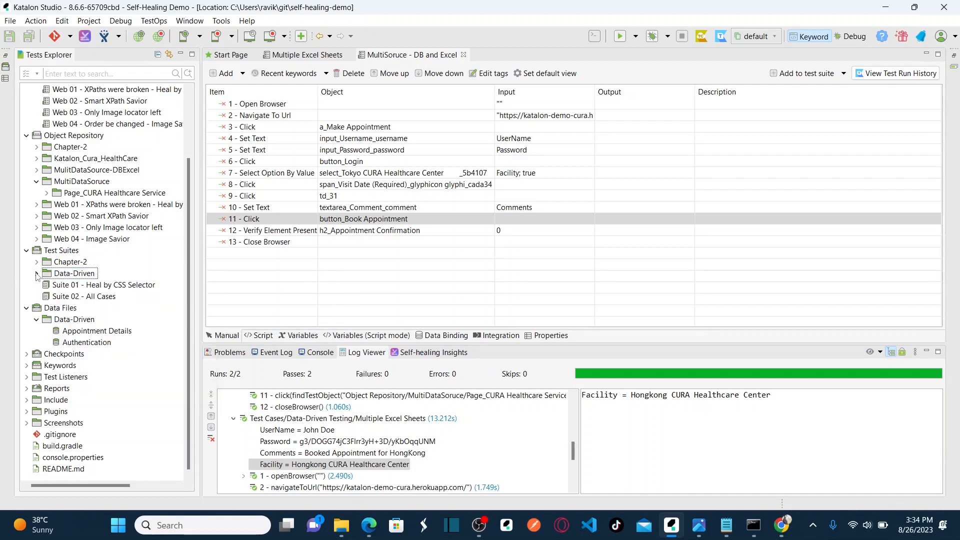
left_click(59, 308)
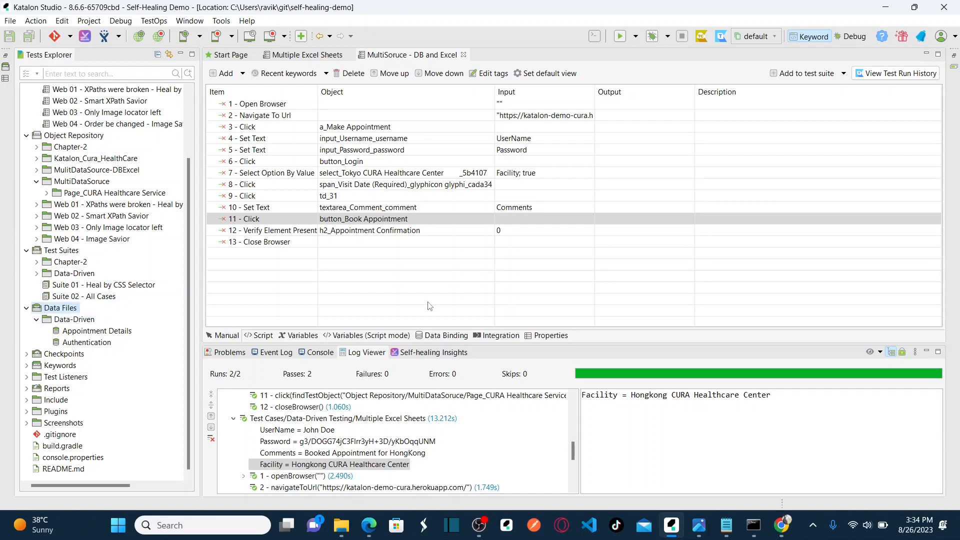
key("alt+Tab")
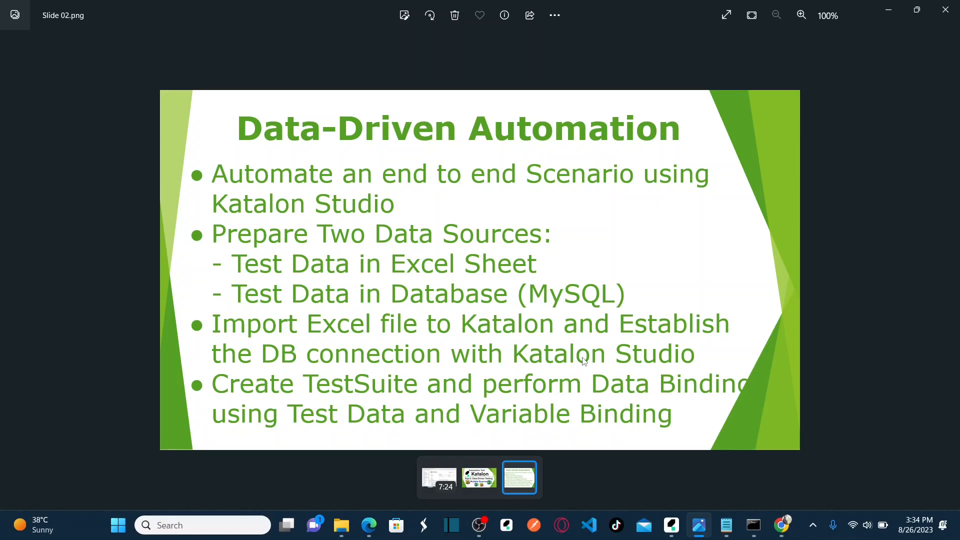
key("alt+Tab")
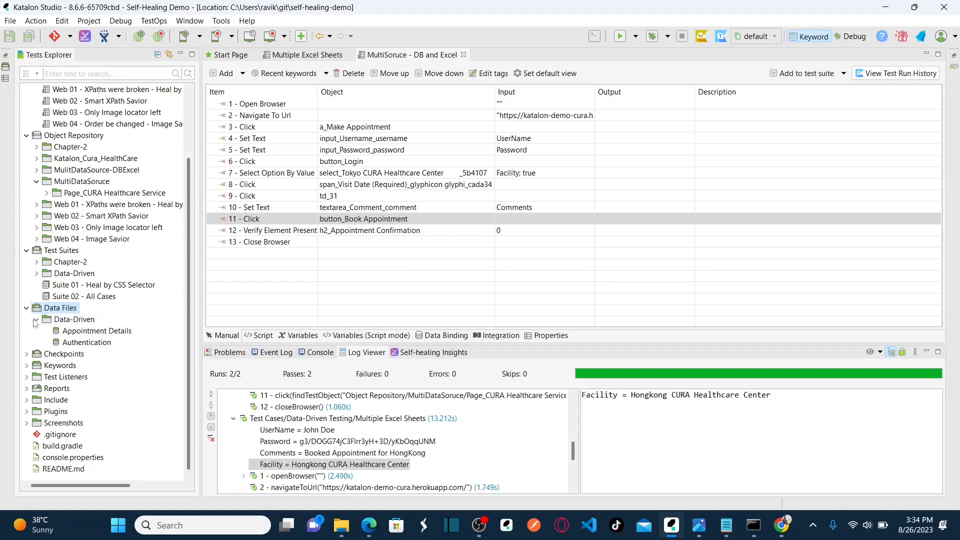
Create a folder named 'MultiData-DB and Excel' under the Data Files section.
double_click(61, 321)
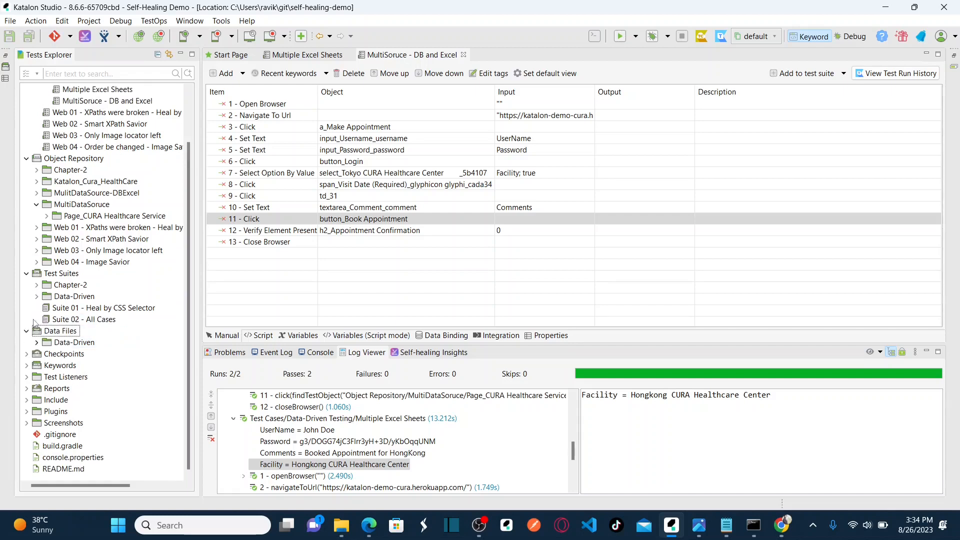
right_click(58, 336)
mouse_move(142, 344)
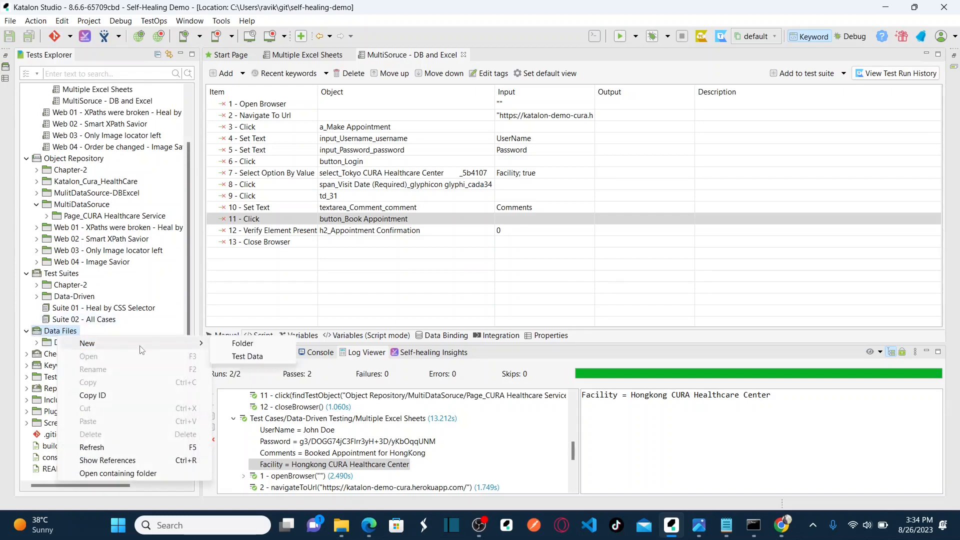
left_click(257, 345)
type("Mulit")
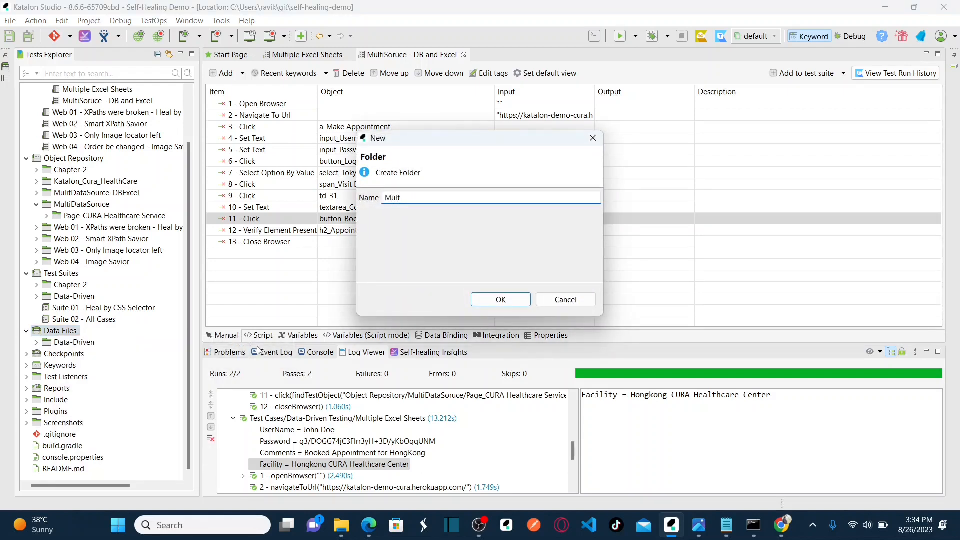
type("ta-DB and Excel")
left_click(489, 303)
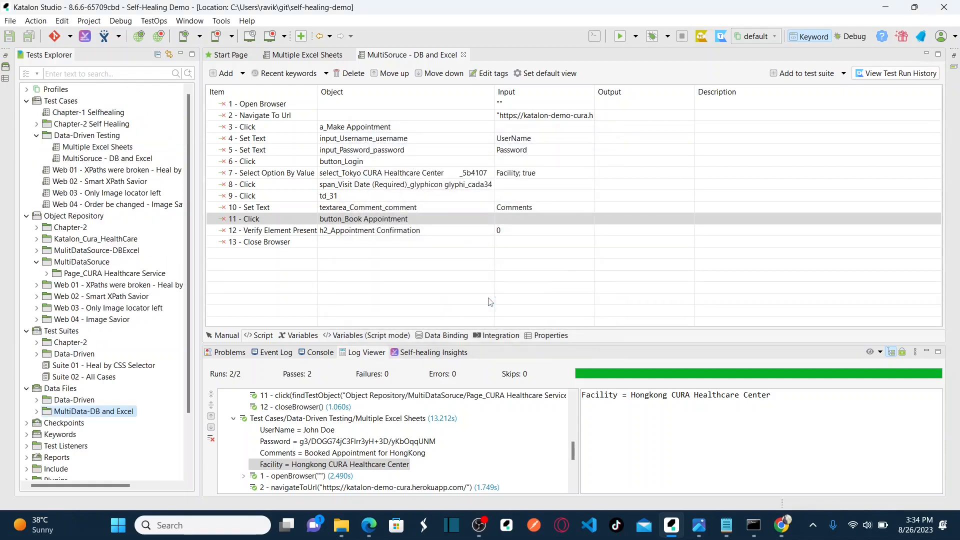
Create an Excel File test data item named 'Appoint Details' inside the MultiData-DB and Excel folder.
right_click(97, 415)
mouse_move(228, 272)
left_click(296, 287)
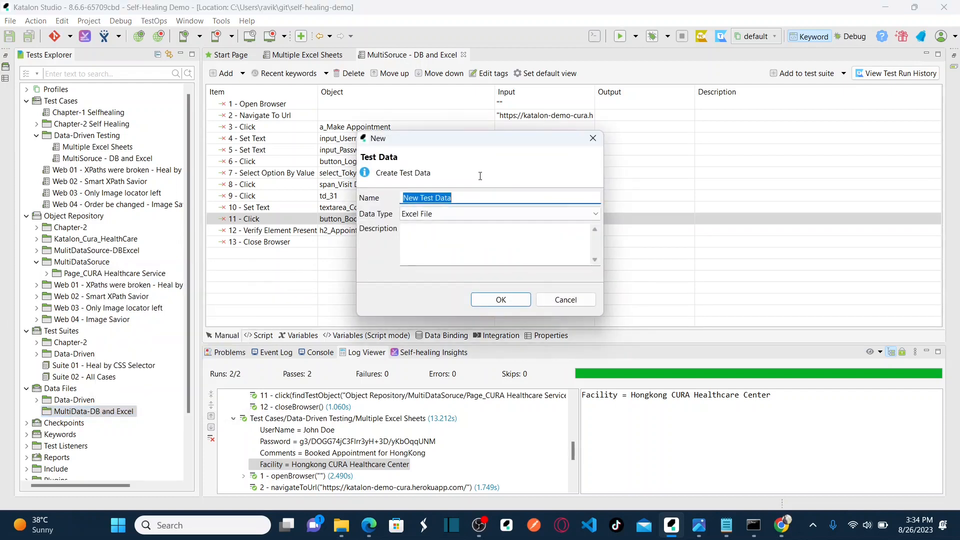
key("alt+Tab")
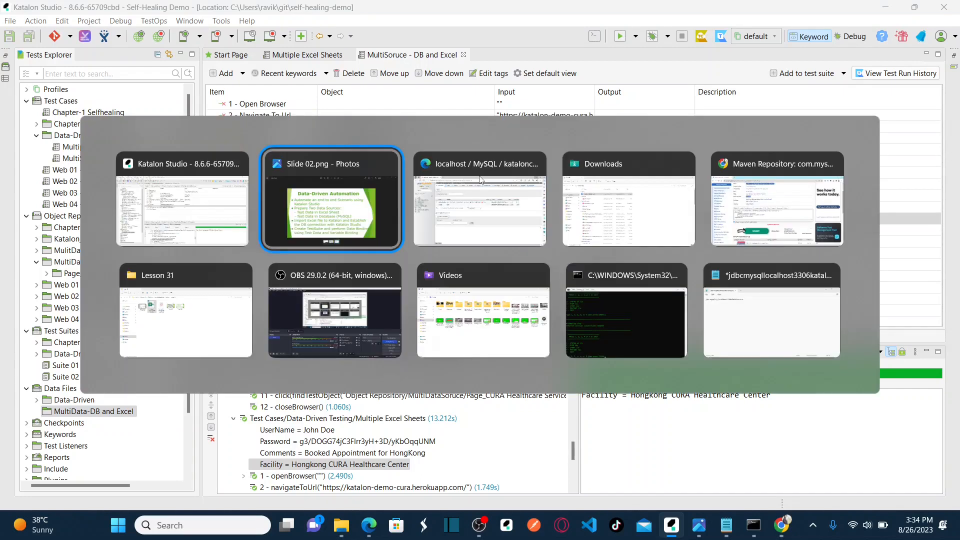
key("alt+Tab")
key("alt+Tab")
key("alt+Tab")
key("alt+Tab")
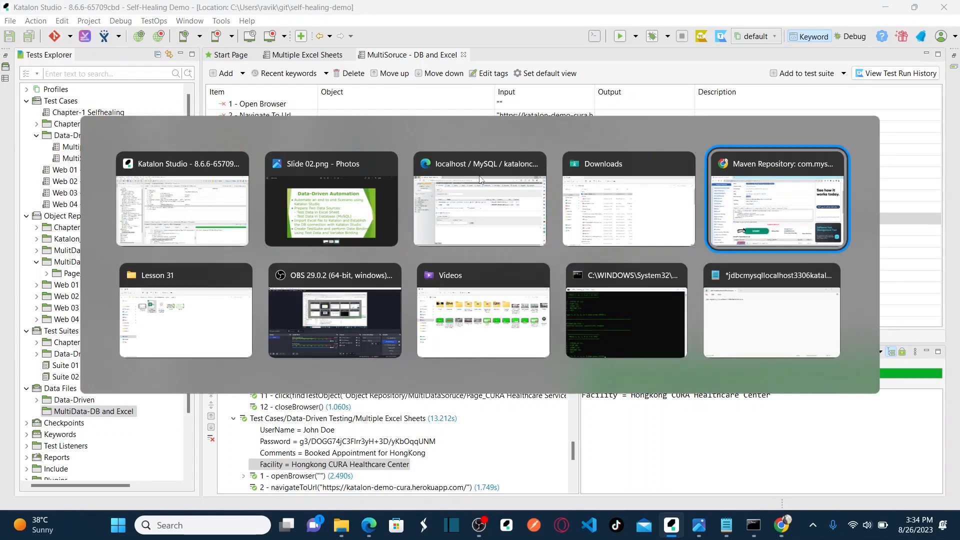
key("alt+Tab")
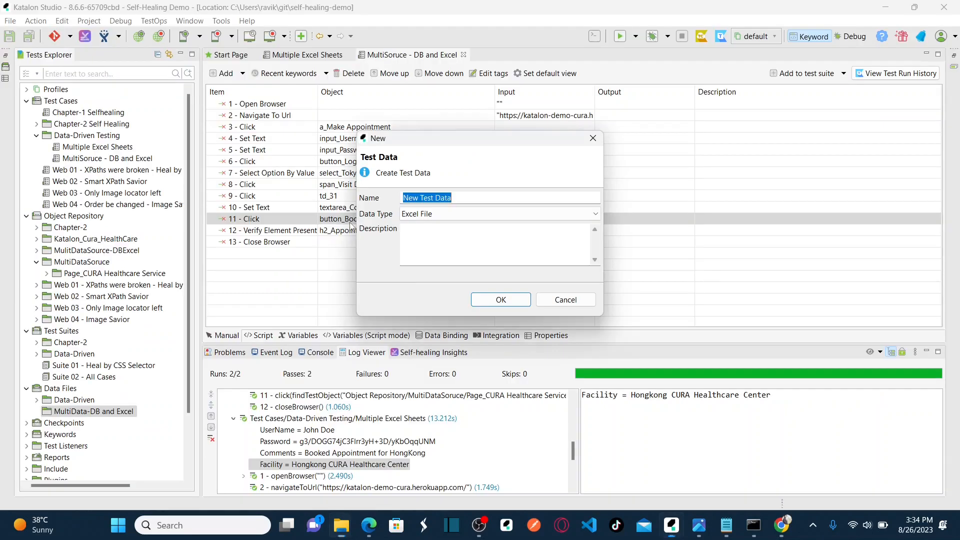
type("Appio")
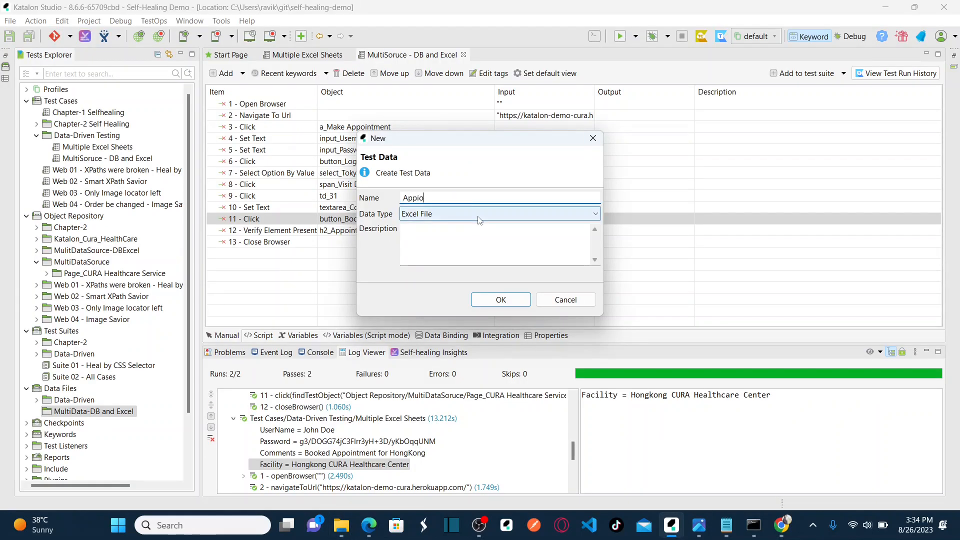
type("int Details")
left_click(449, 215)
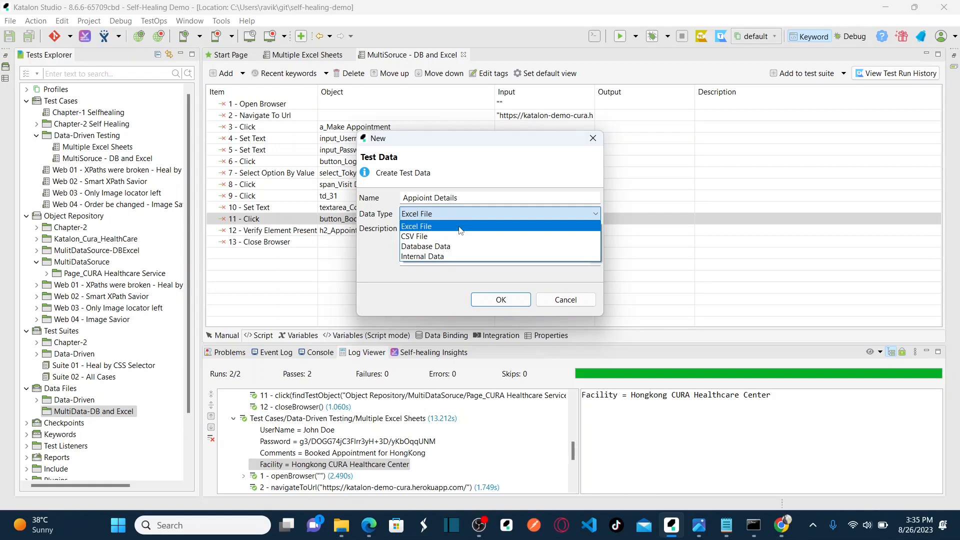
left_click(459, 226)
left_click(500, 299)
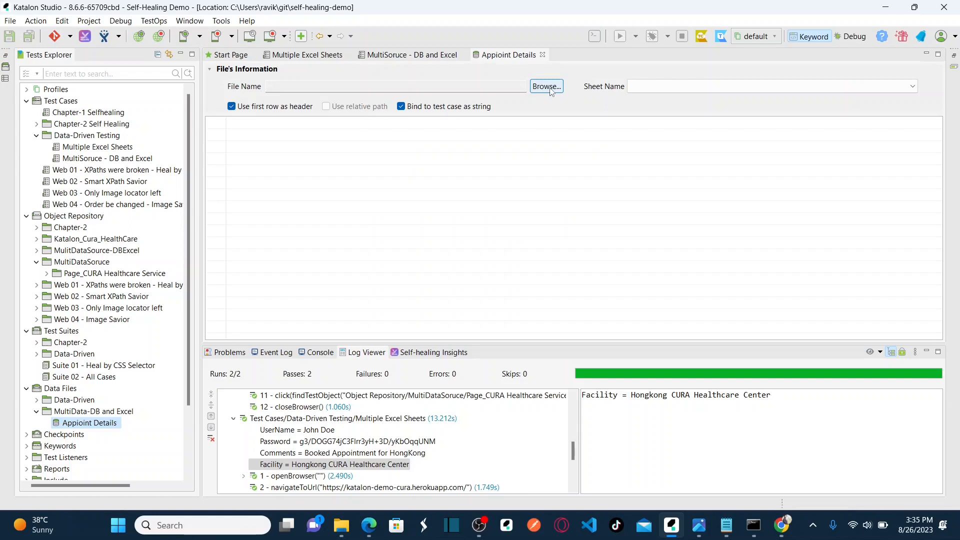
Link the Cura Appointment Details workbook from the Lesson 31 folder as the data source.
left_click(548, 87)
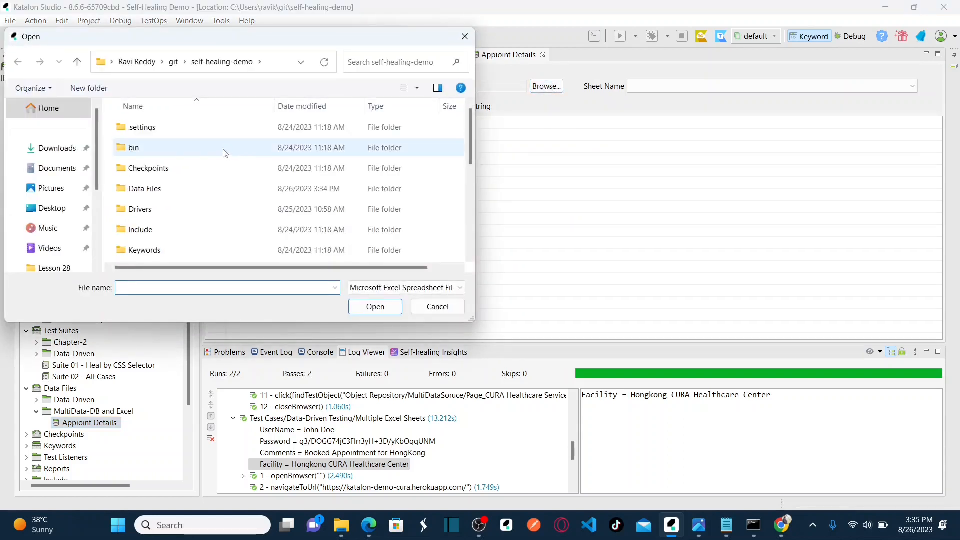
scroll(50, 200, "down", 5)
left_click(44, 169)
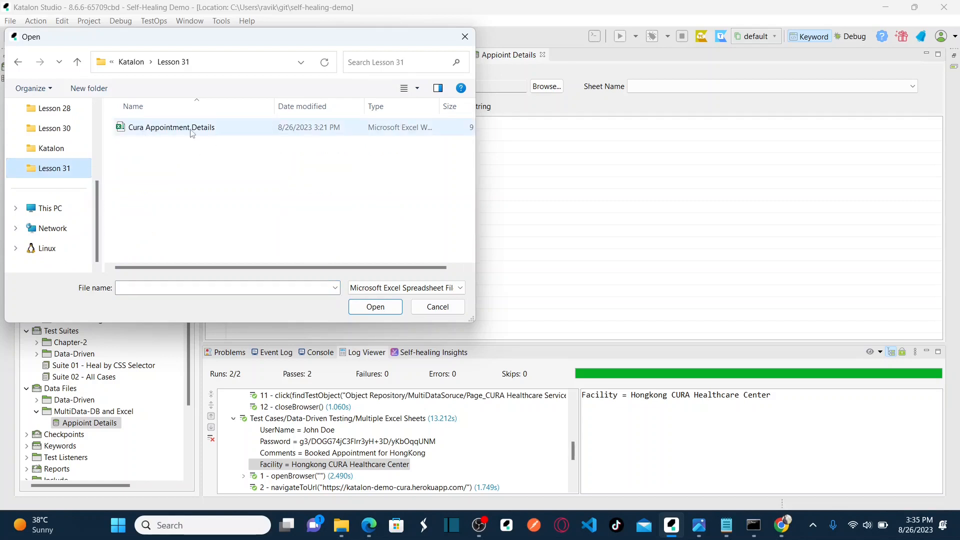
left_click(190, 128)
left_click(371, 307)
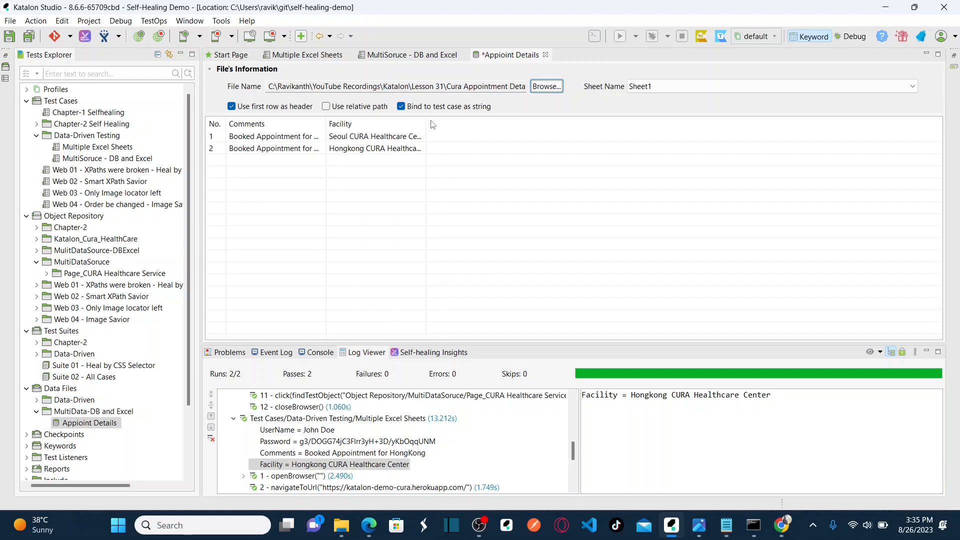
Autofit the Facility and Comments columns and save the Appoint Details data file.
double_click(426, 124)
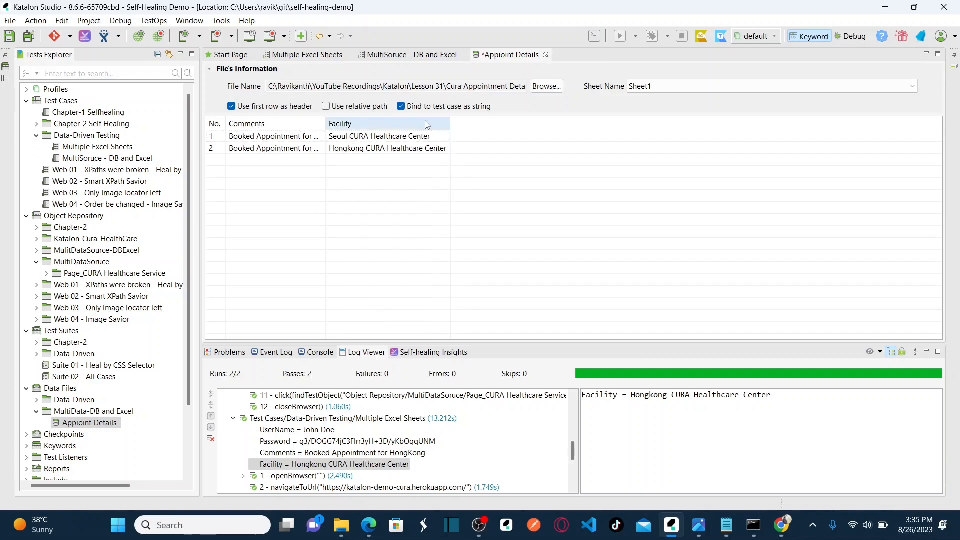
double_click(326, 125)
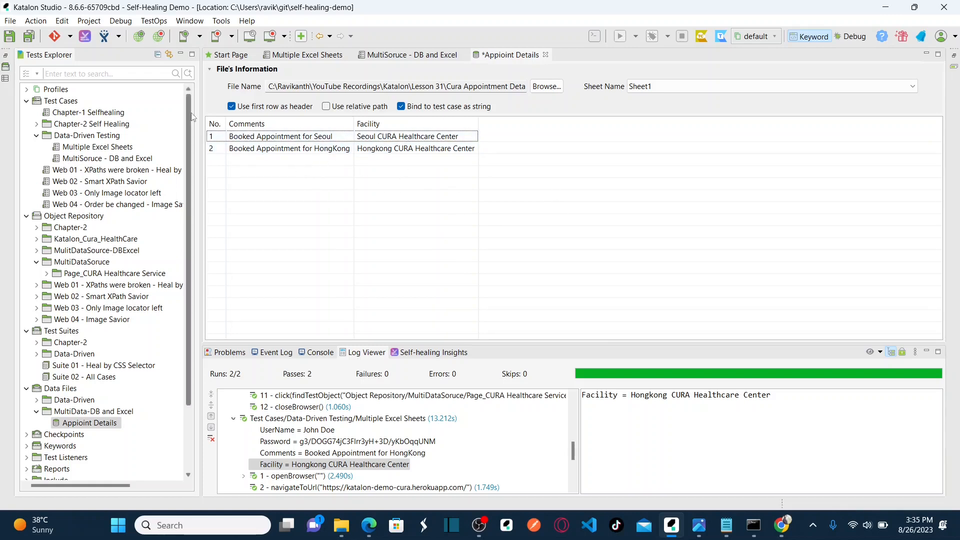
left_click(31, 41)
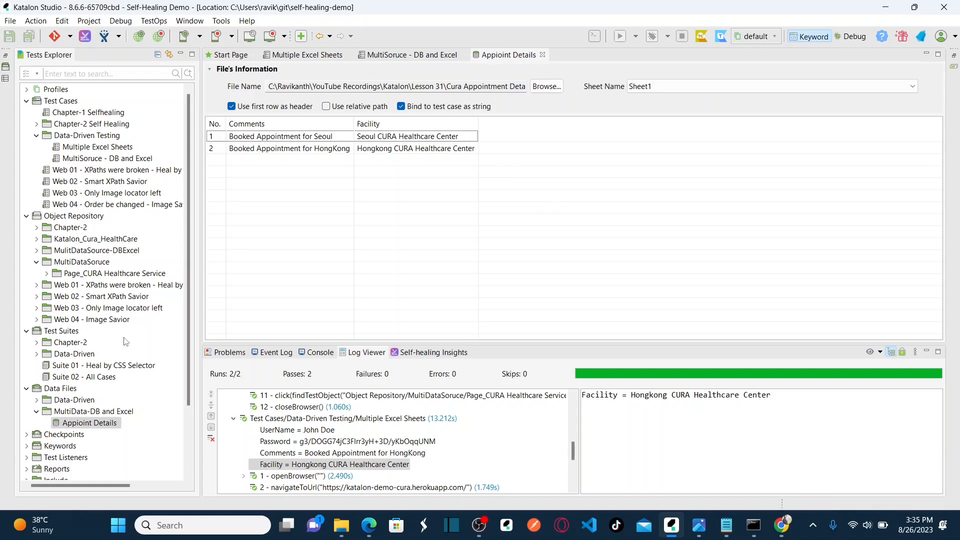
left_click(105, 412)
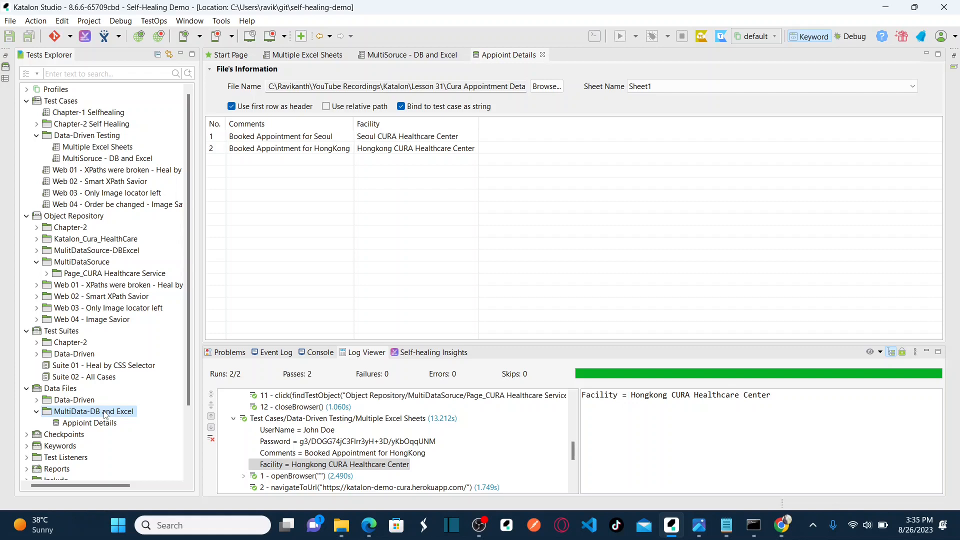
Create a Database Data test data item named 'Authentication' in the MultiData-DB and Excel folder.
right_click(104, 412)
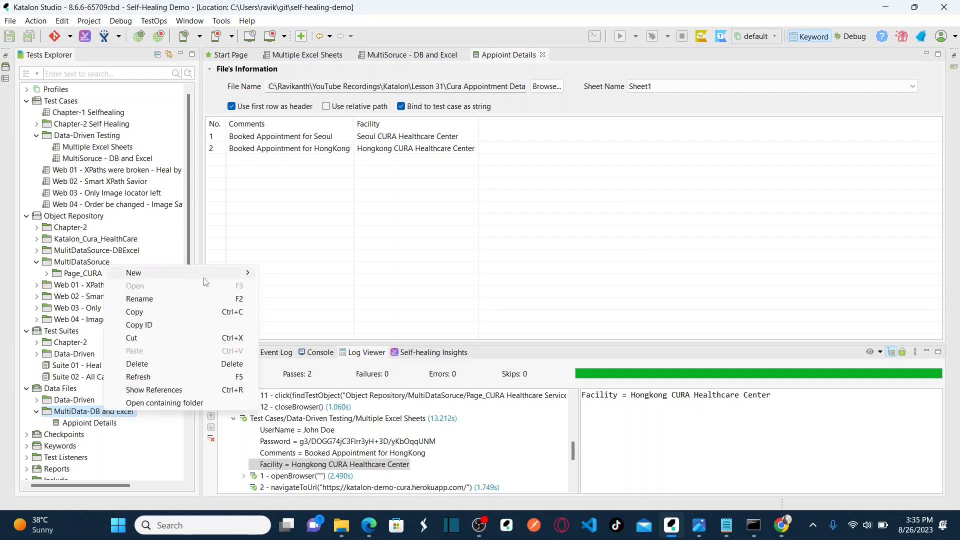
mouse_move(206, 275)
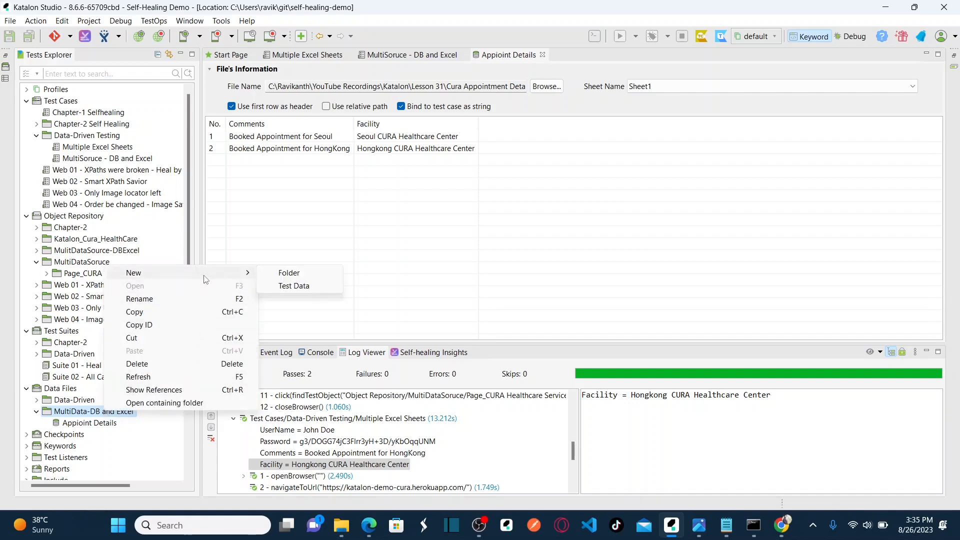
left_click(293, 287)
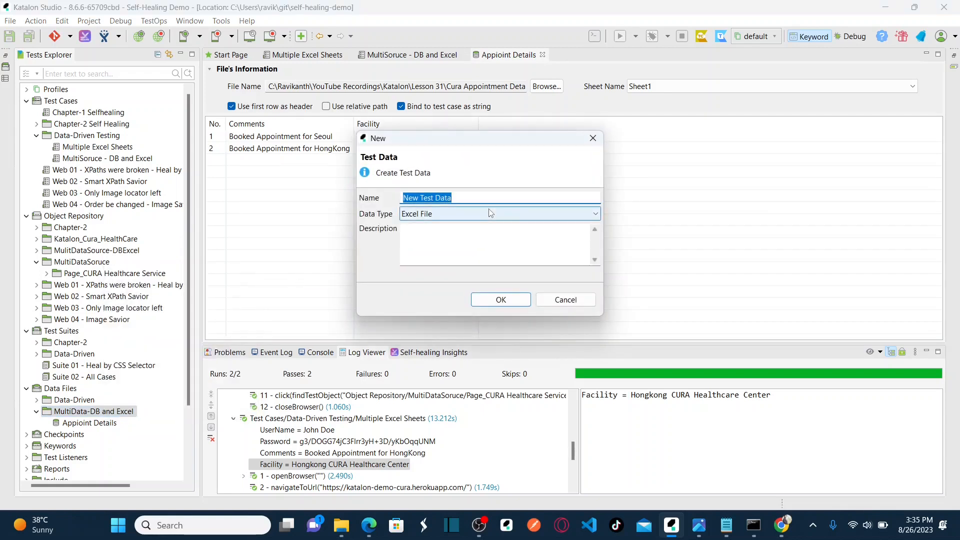
type("Au")
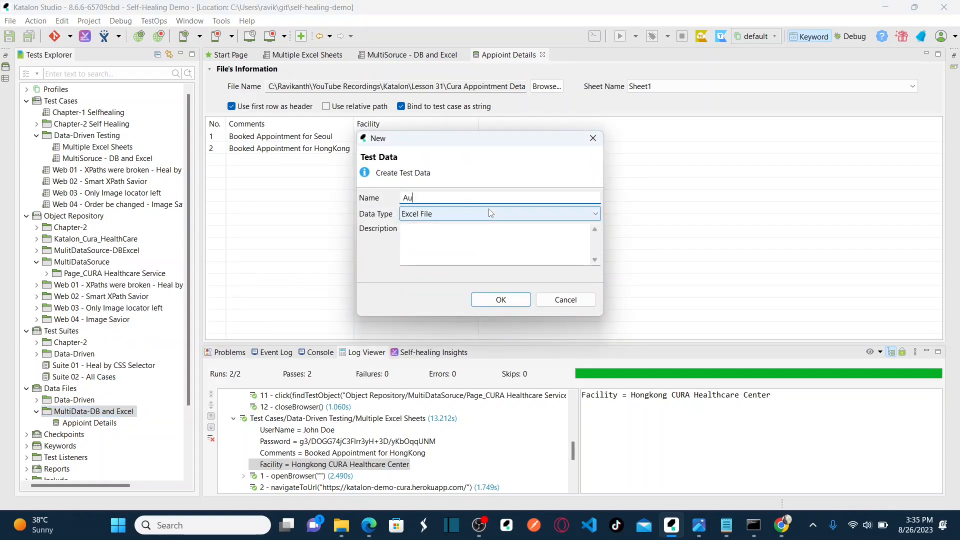
type("thentication")
left_click(513, 215)
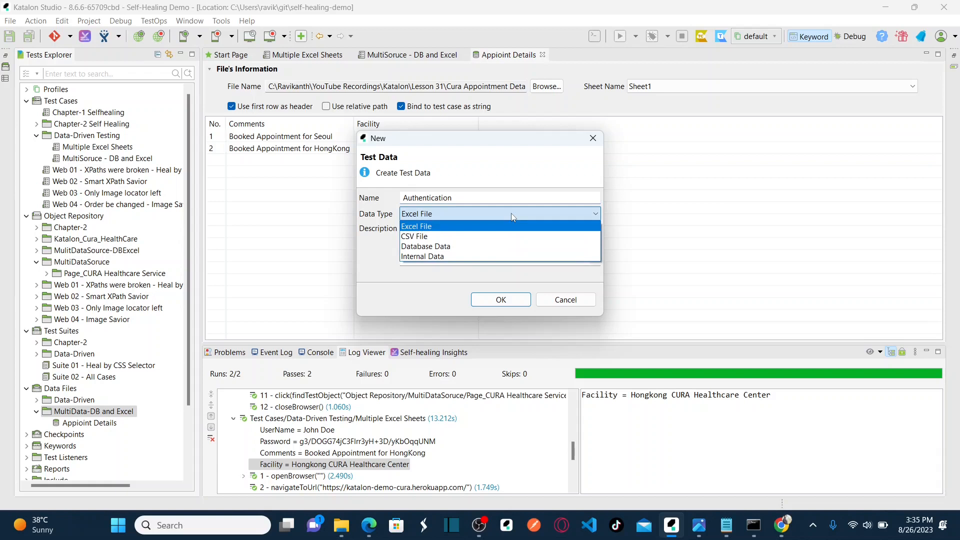
left_click(448, 247)
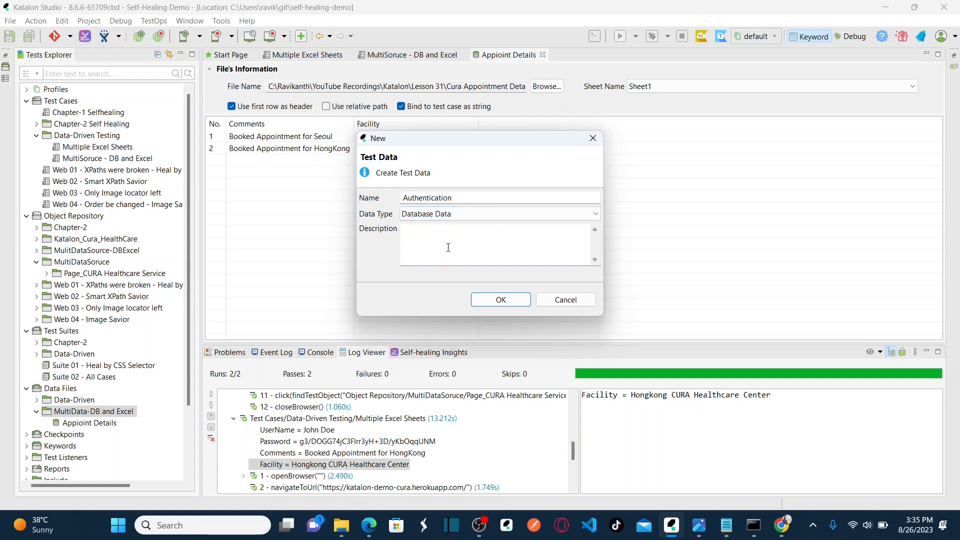
left_click(494, 302)
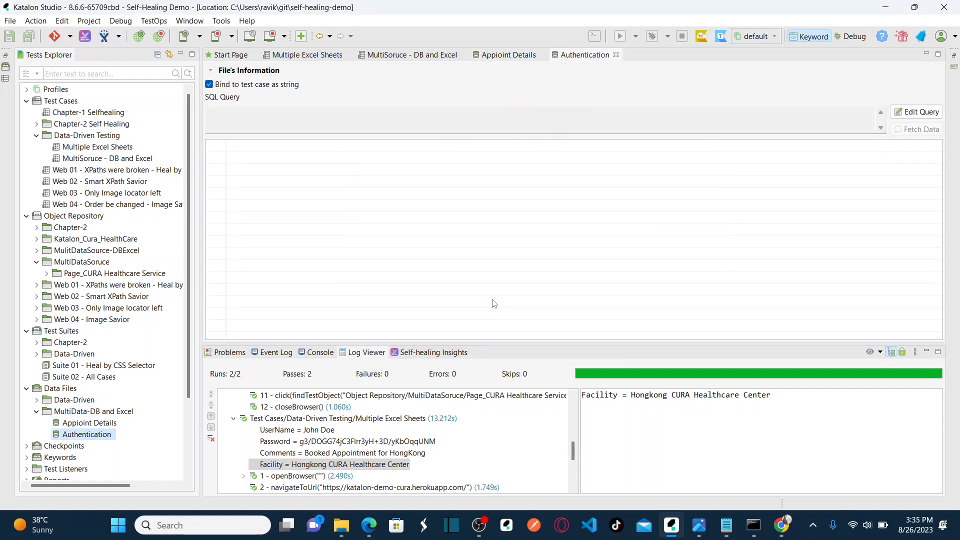
left_click(585, 56)
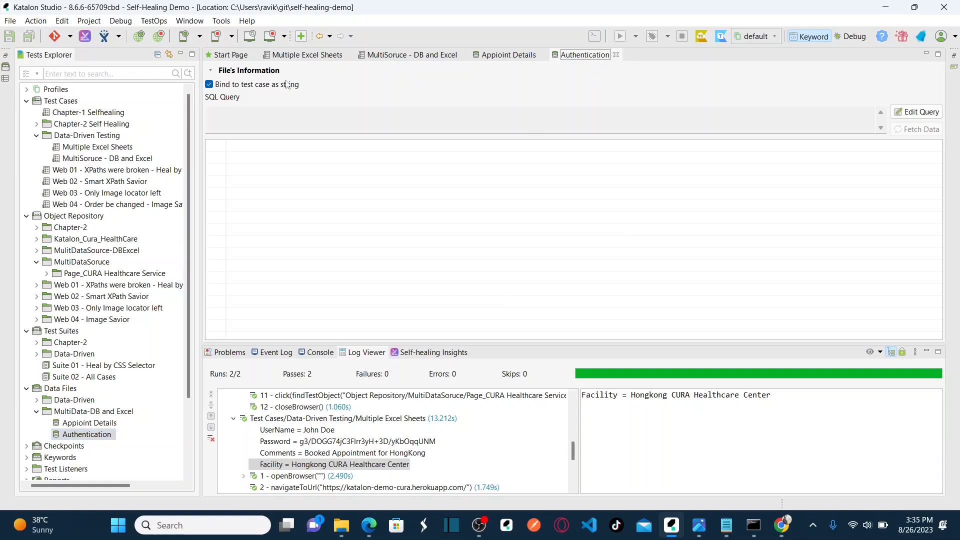
left_click(509, 56)
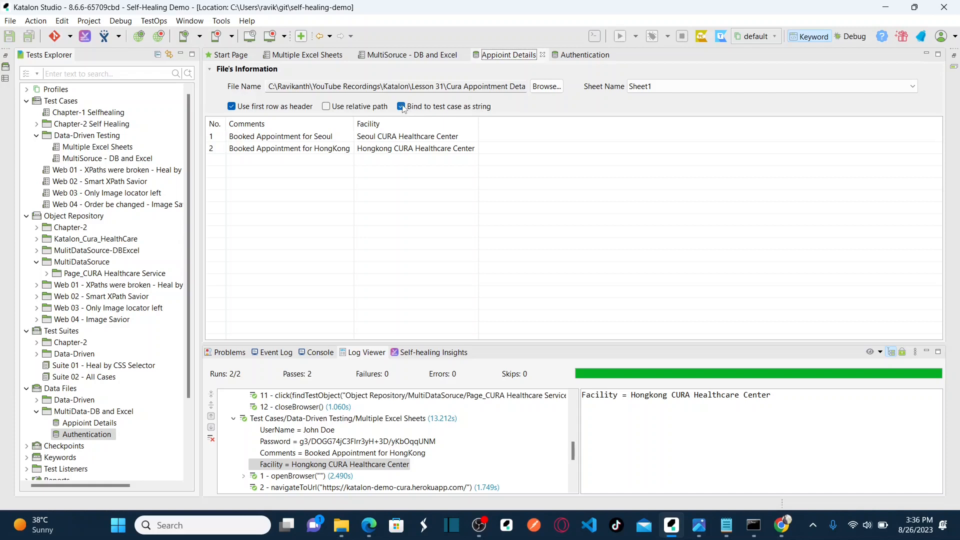
left_click(586, 59)
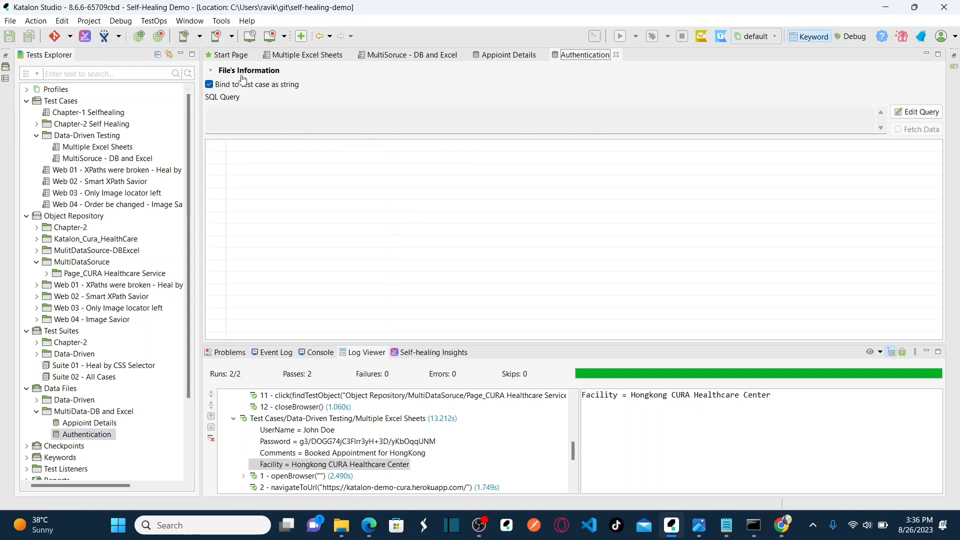
Switch the Authentication data query settings to use the global database connection.
left_click(914, 115)
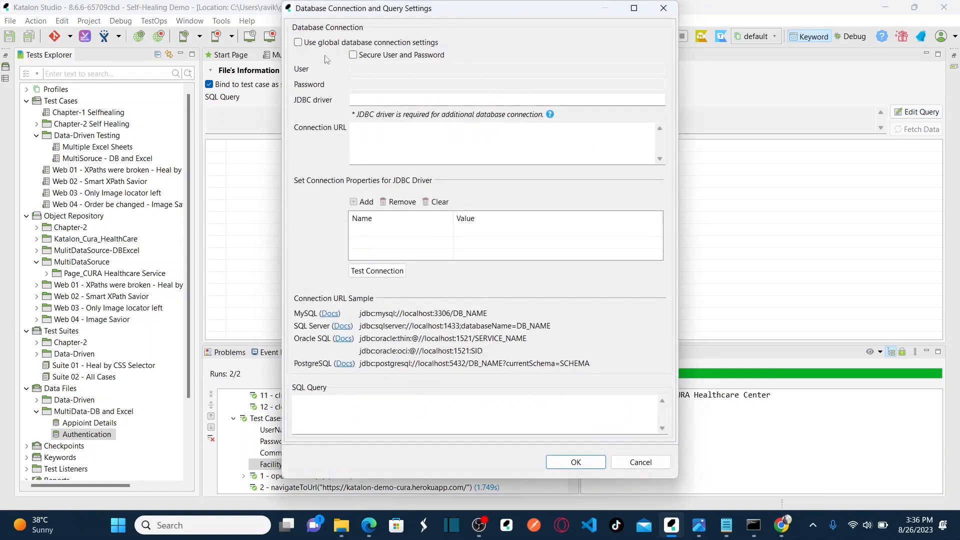
left_click(354, 55)
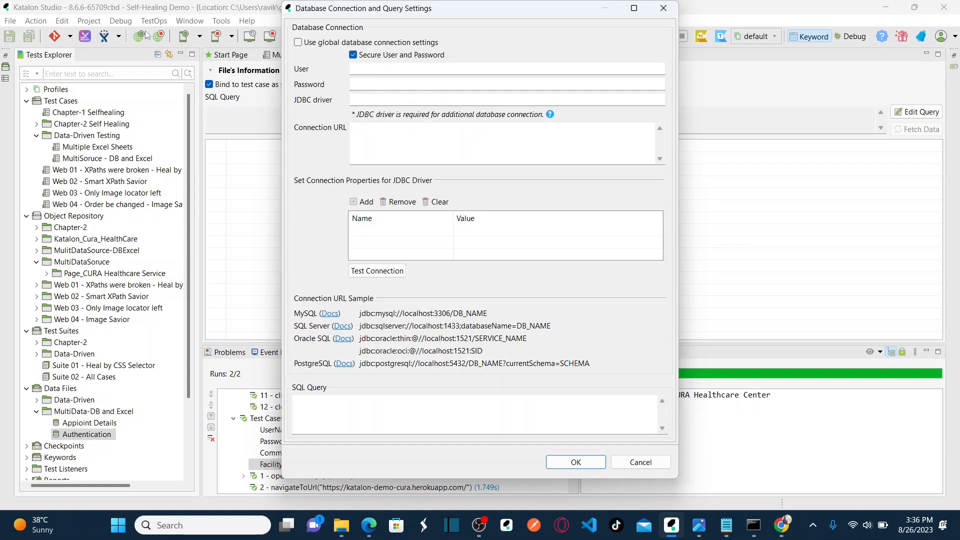
left_click(353, 55)
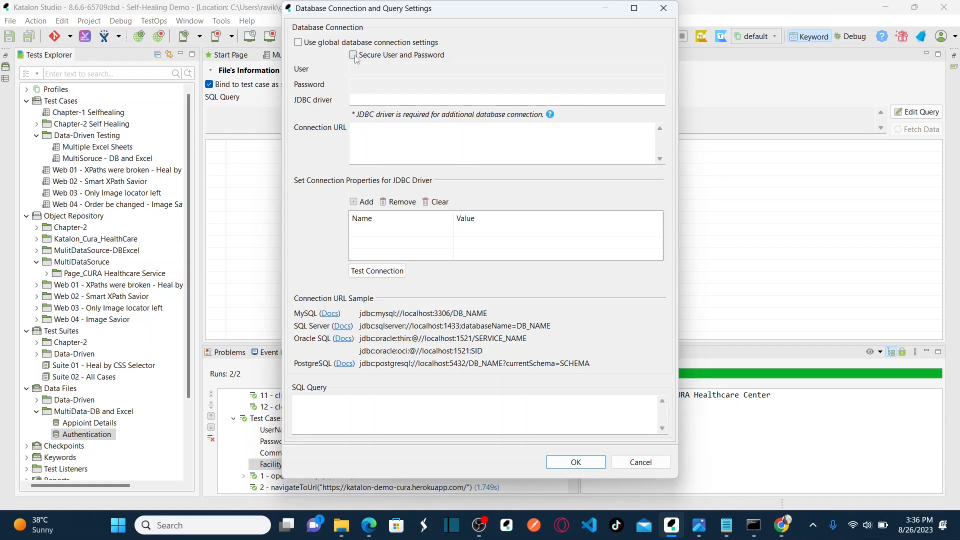
left_click(299, 43)
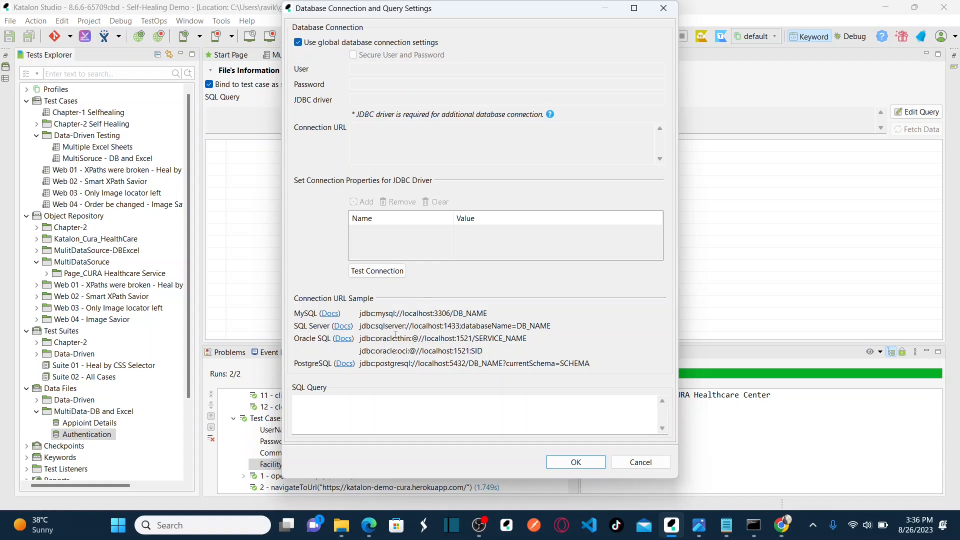
Enter the query 'Select * from authentication', confirm it, and check the two fetched user records.
left_click(405, 404)
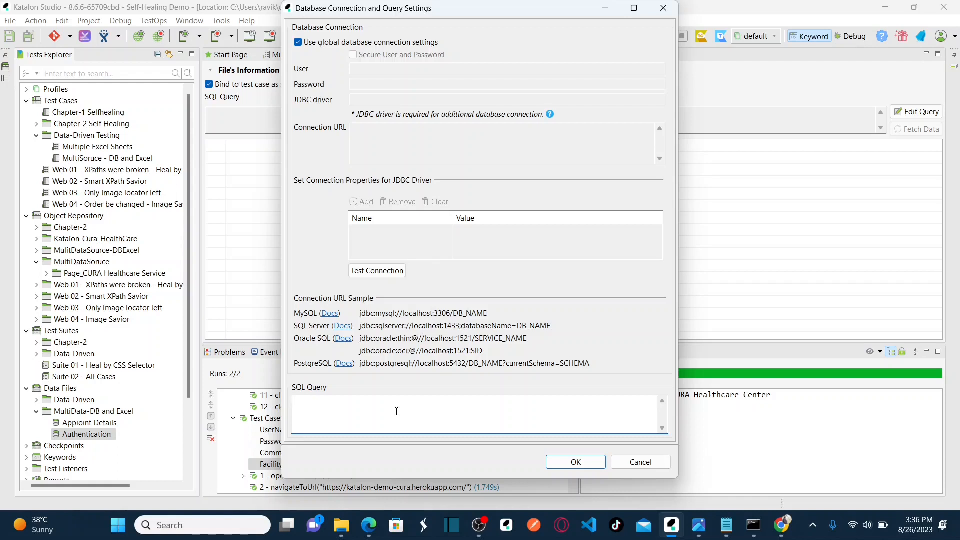
left_click(369, 525)
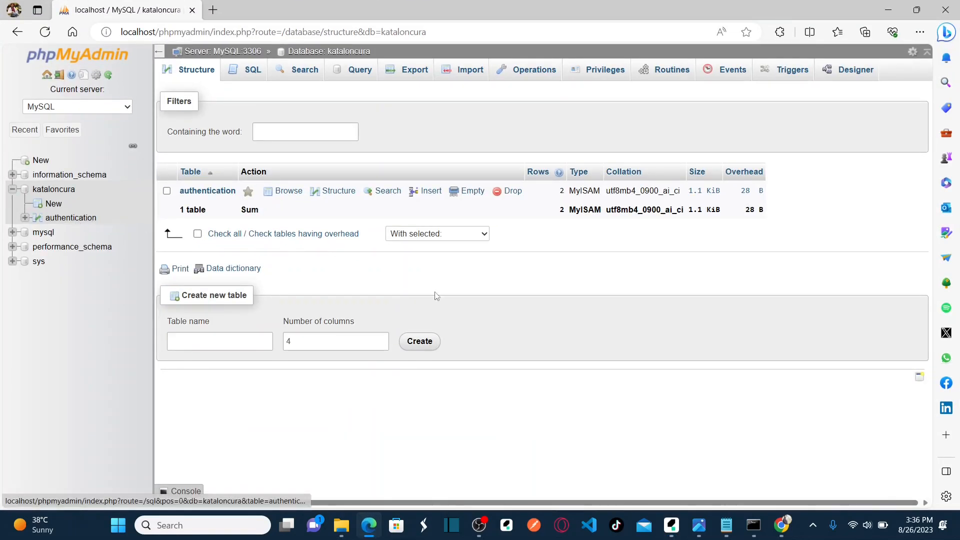
key("alt+Tab")
type("S")
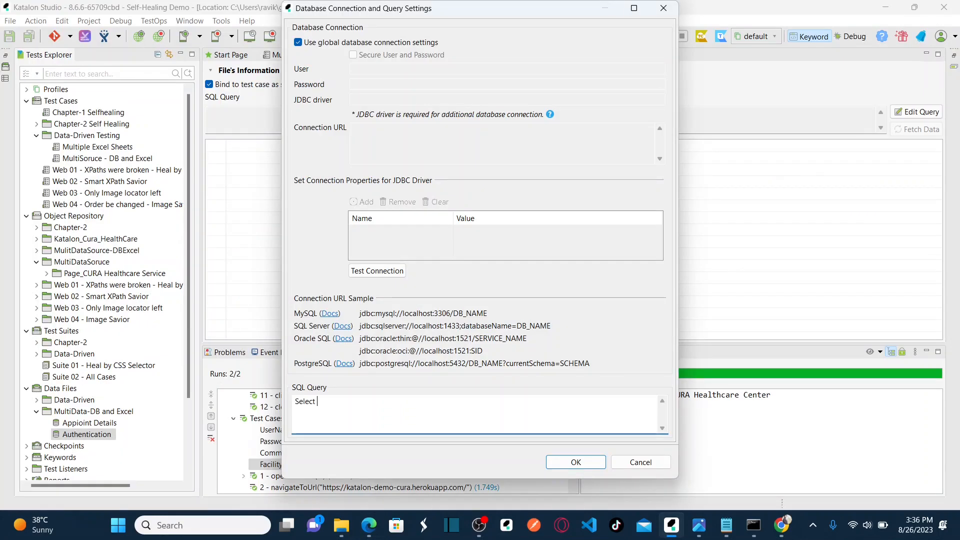
type("elect * from A")
key("BackSpace")
type("authre")
type("tication")
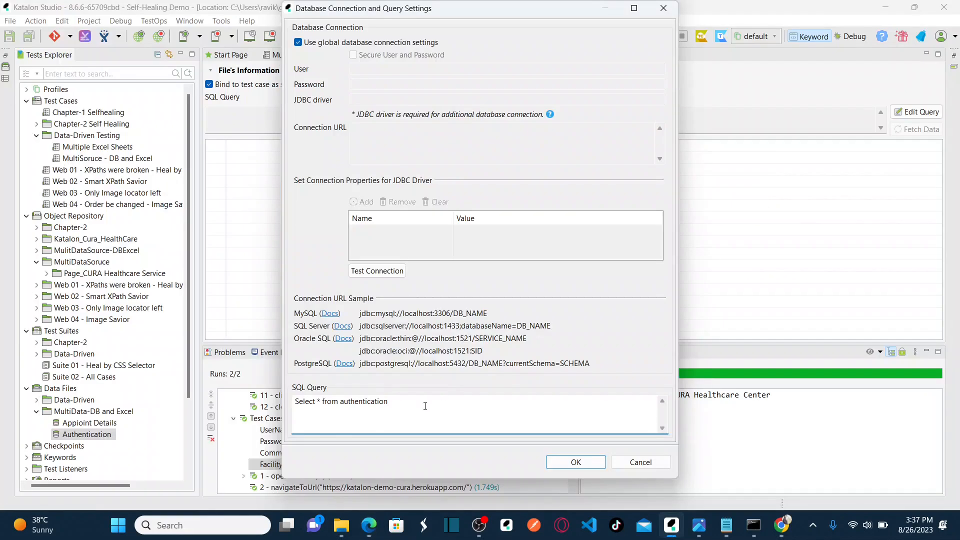
left_click(575, 462)
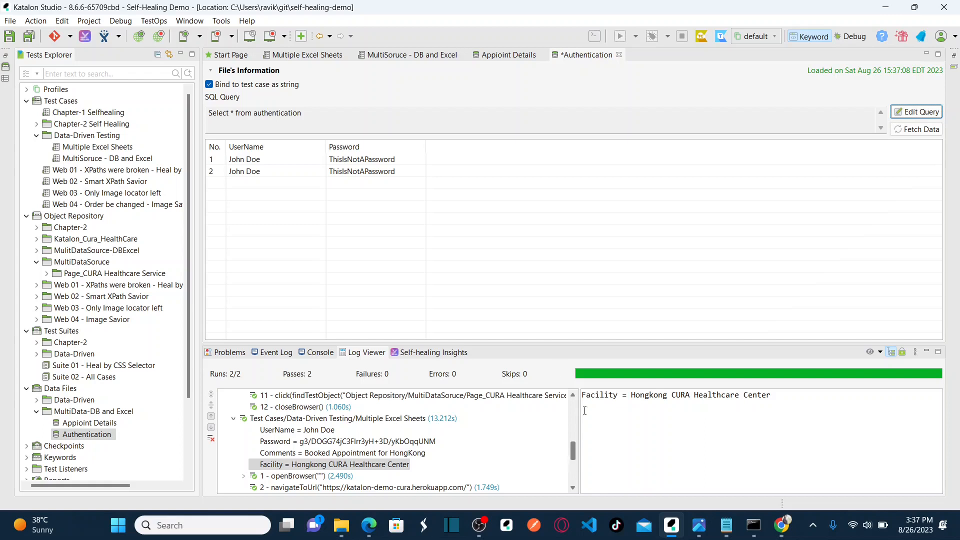
left_click(243, 161)
left_click(252, 173)
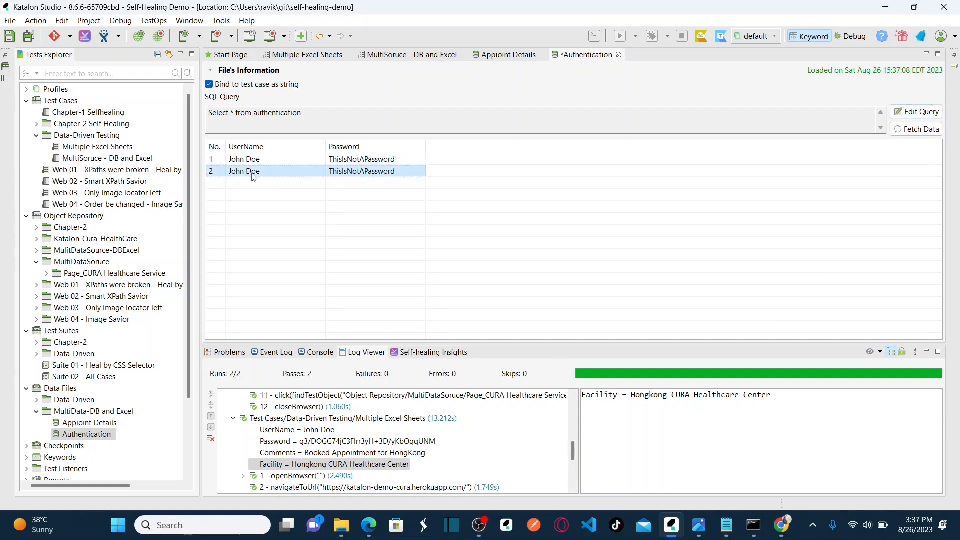
key("alt+Tab")
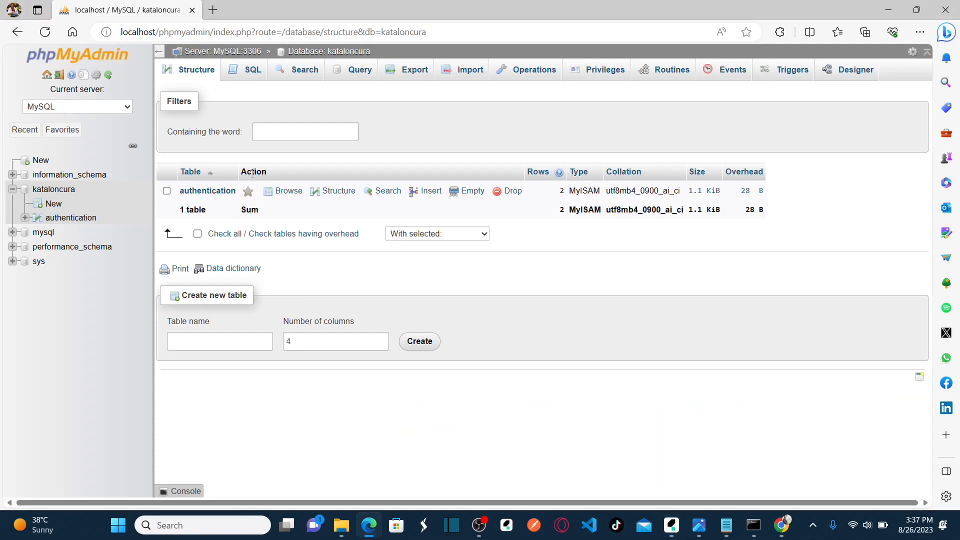
left_click(78, 222)
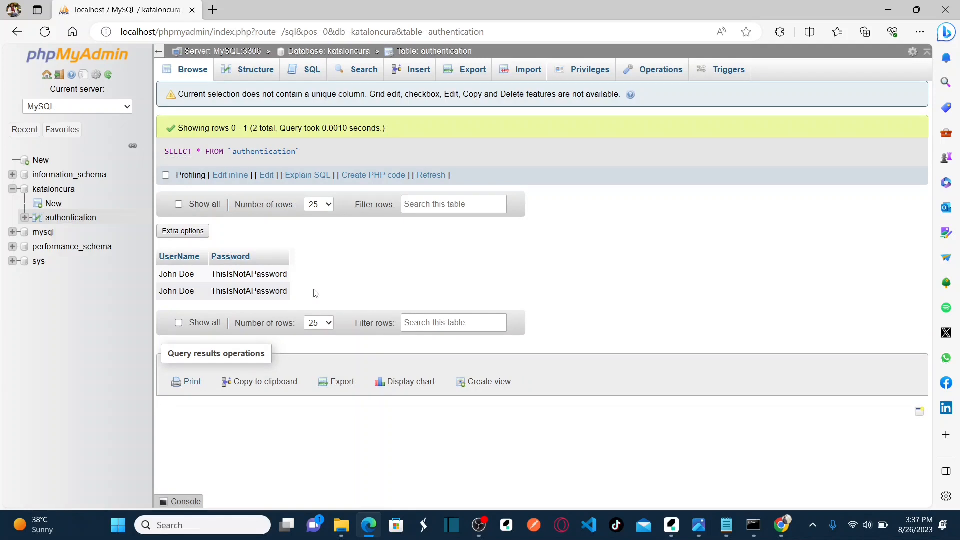
left_click(413, 71)
left_click(501, 124)
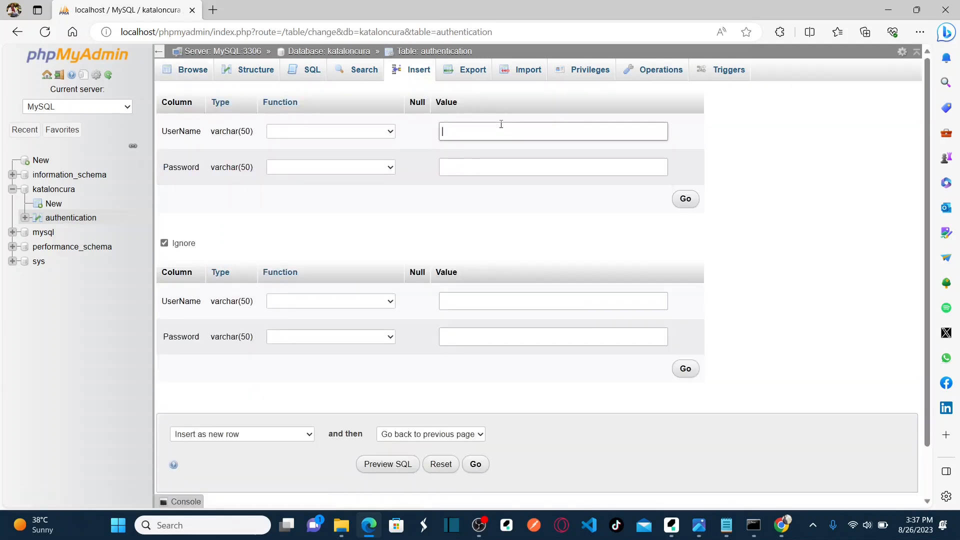
type("Test")
left_click(489, 166)
type("Passw")
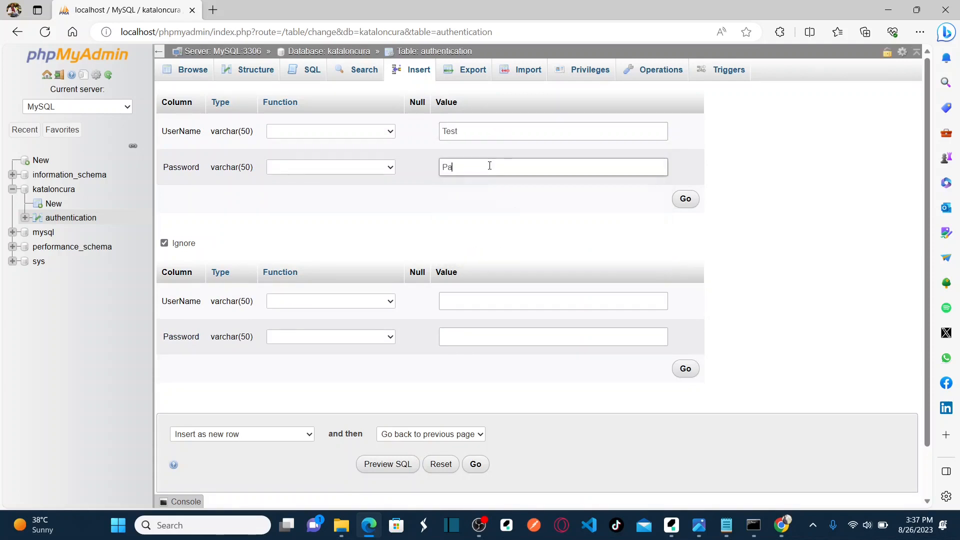
type("ord")
left_click(689, 200)
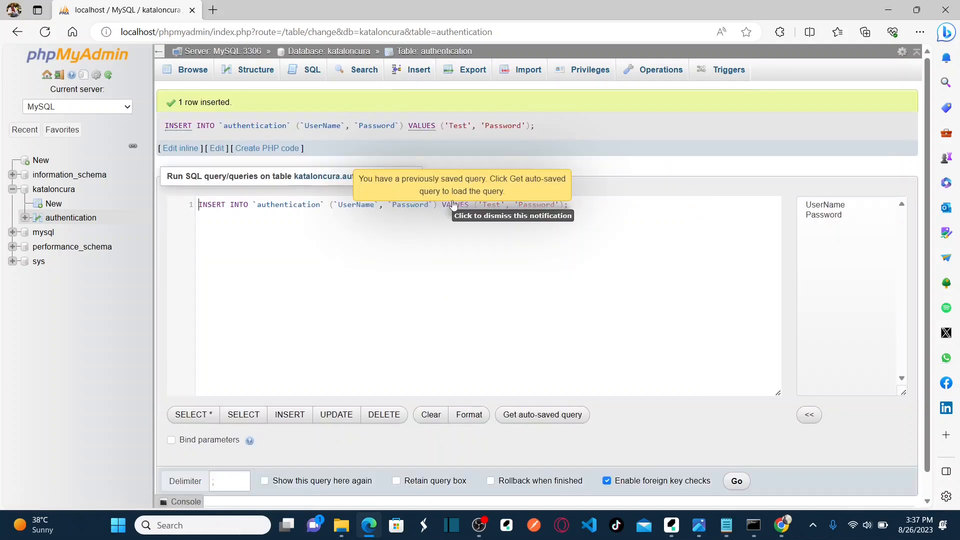
left_click(192, 73)
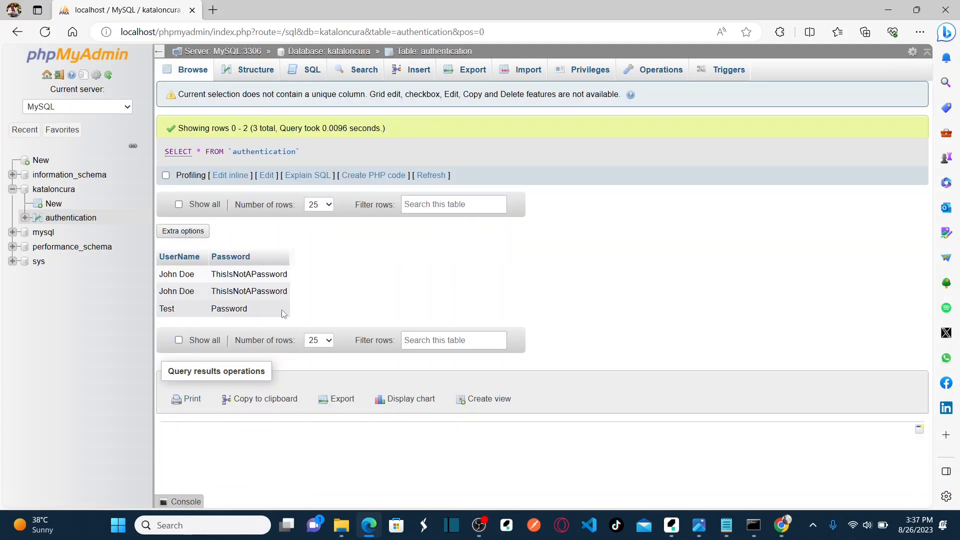
key("alt+Tab")
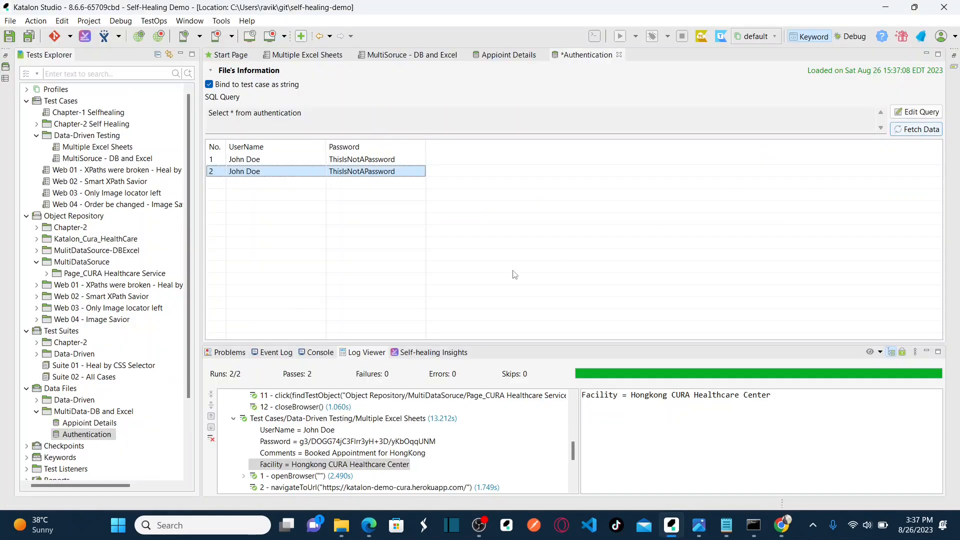
Re-fetch the Authentication data and confirm the Test user now appears as row 3.
key("alt+Tab")
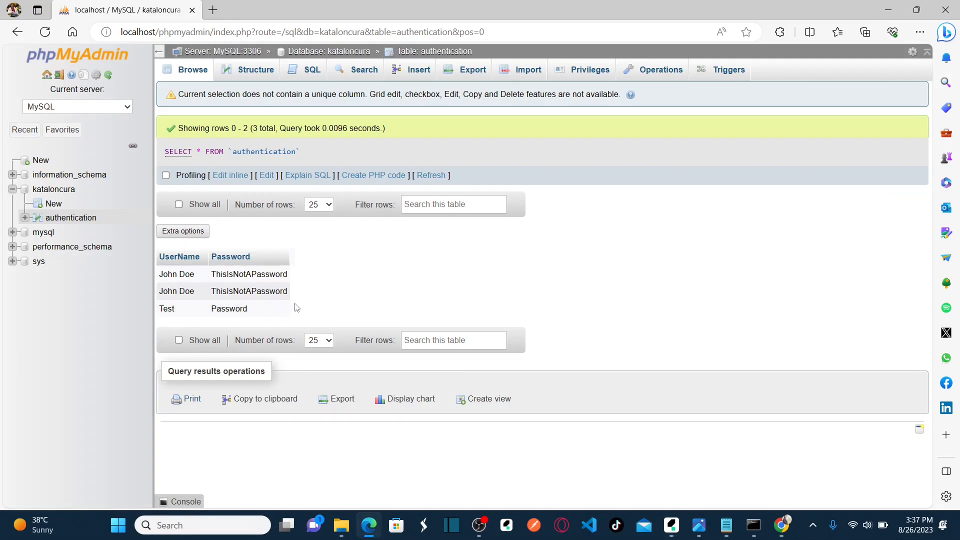
key("alt+Tab")
left_click(921, 129)
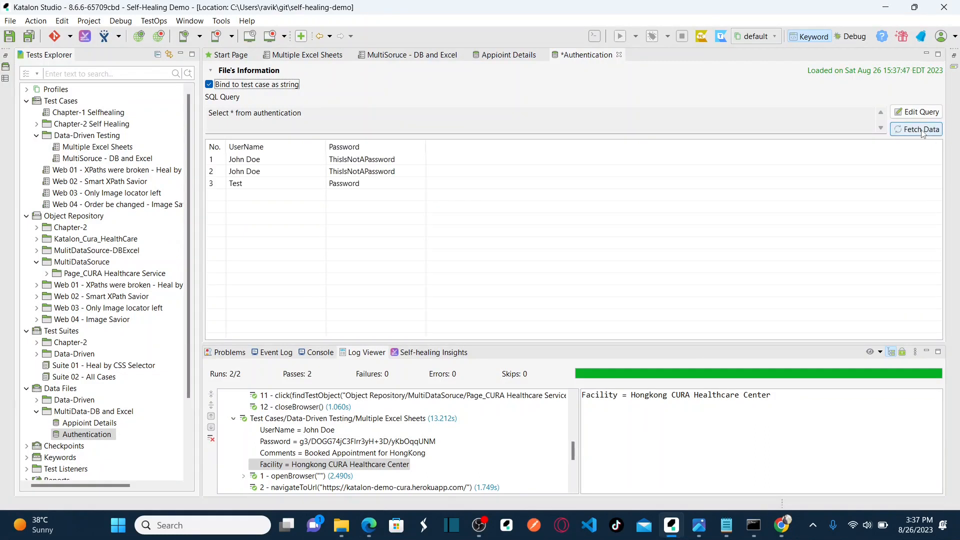
left_click(244, 185)
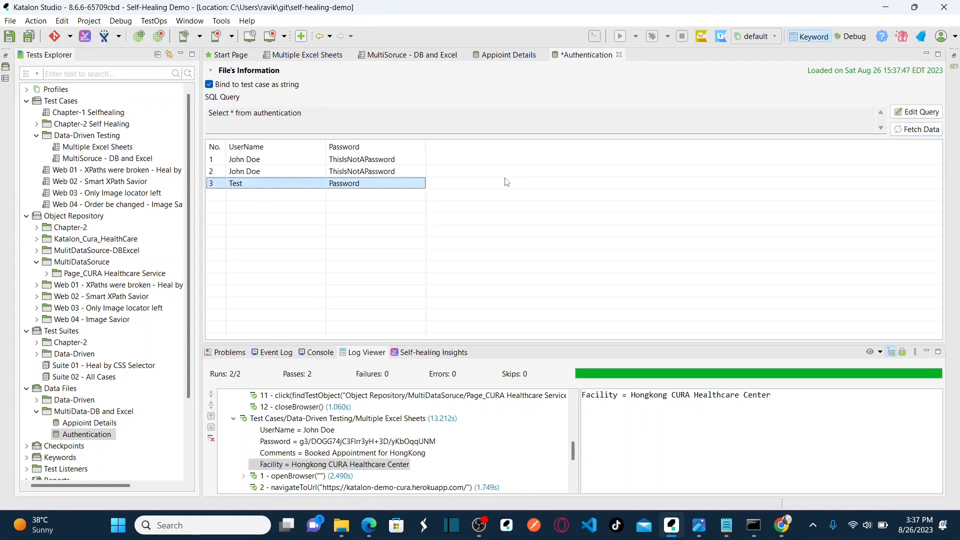
key("alt+Tab")
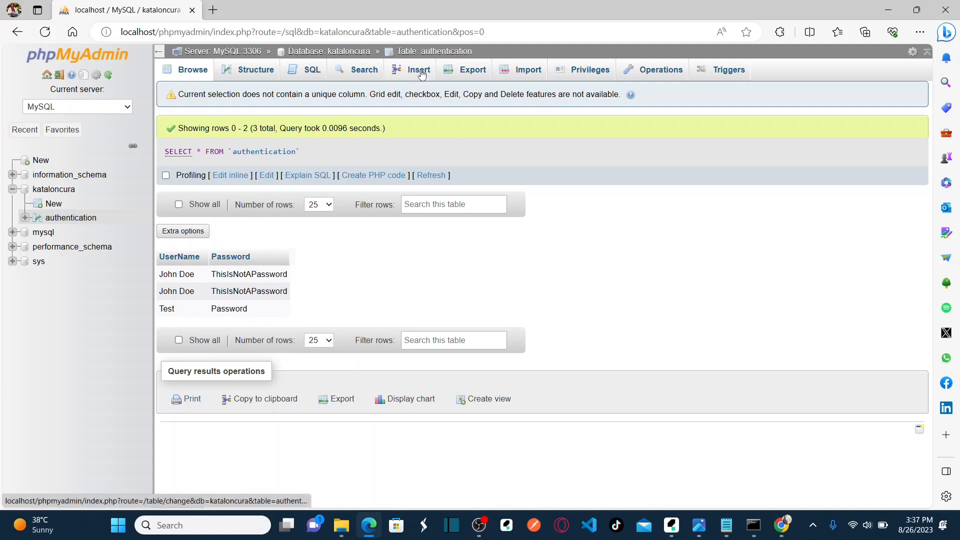
left_click(305, 76)
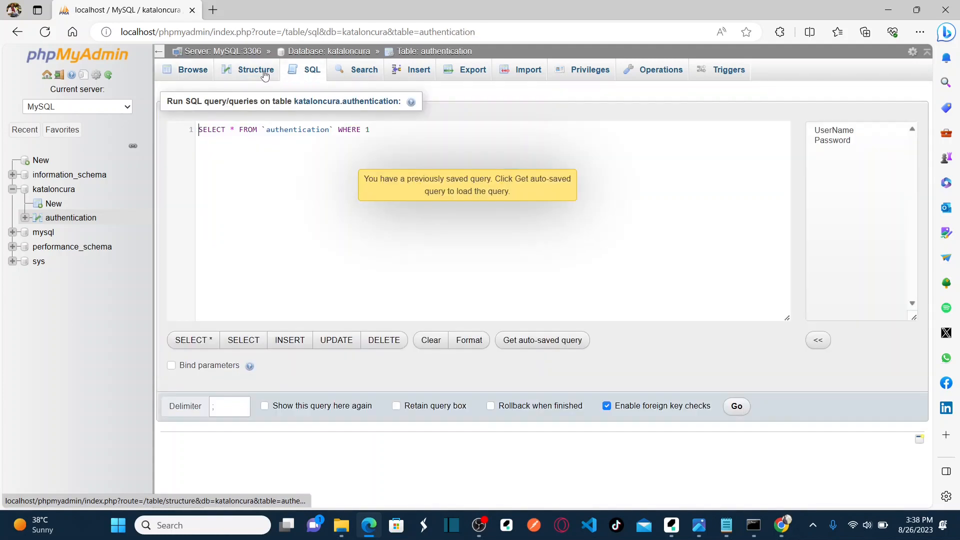
left_click(377, 345)
left_click(378, 128)
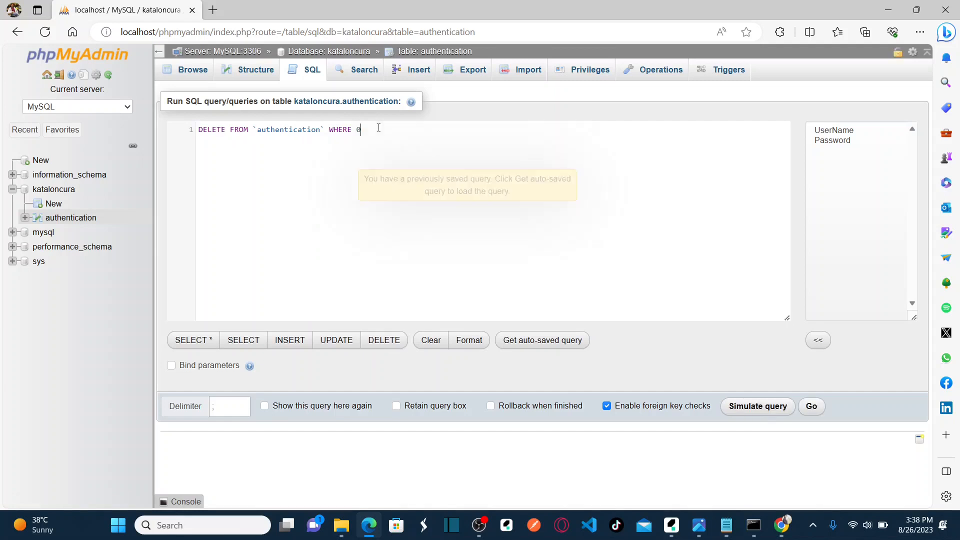
key("ctrl+shift+Left")
key("ctrl+shift+Left")
key("ctrl+shift+Right")
key("shift+Right")
type("Pass")
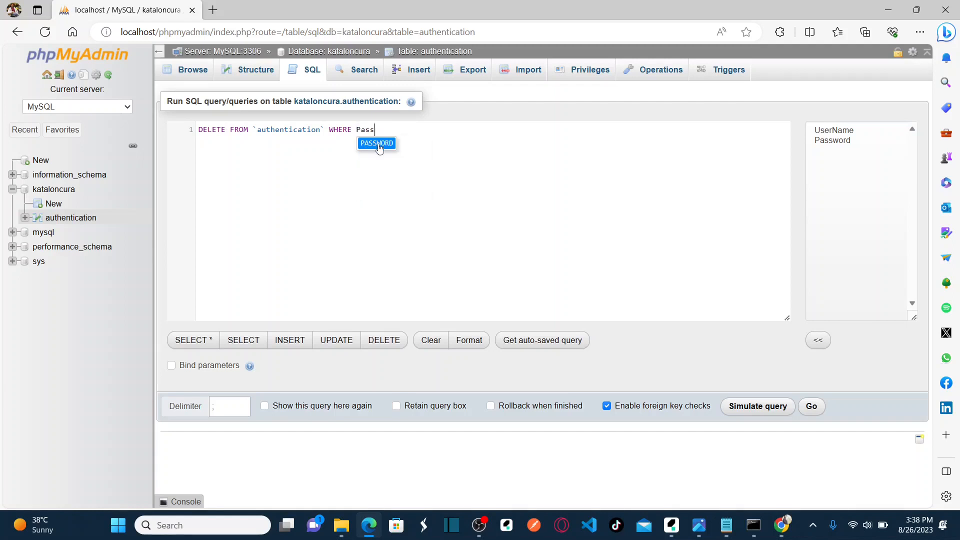
left_click(380, 145)
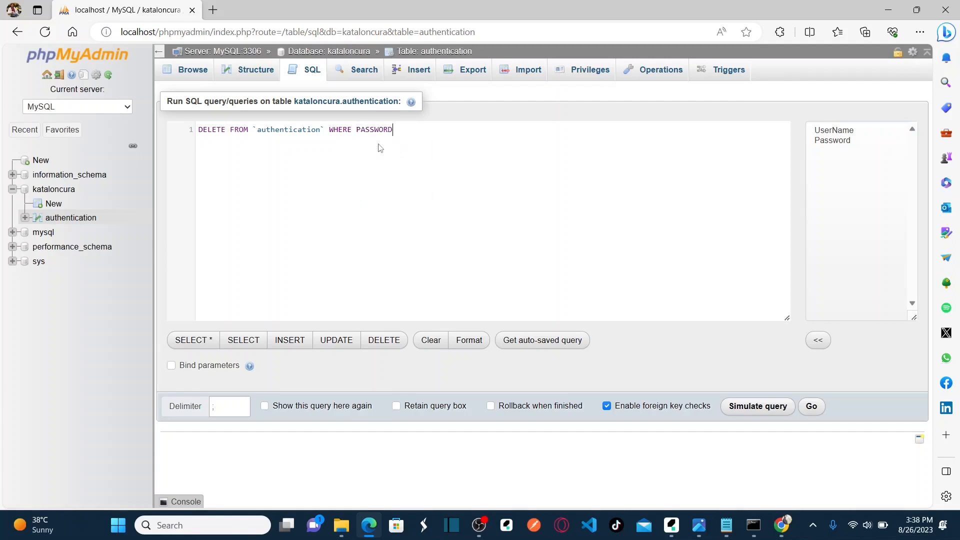
type("= 'password'")
Run and confirm the delete, then browse the table back to its two original rows.
left_click(813, 407)
left_click(522, 110)
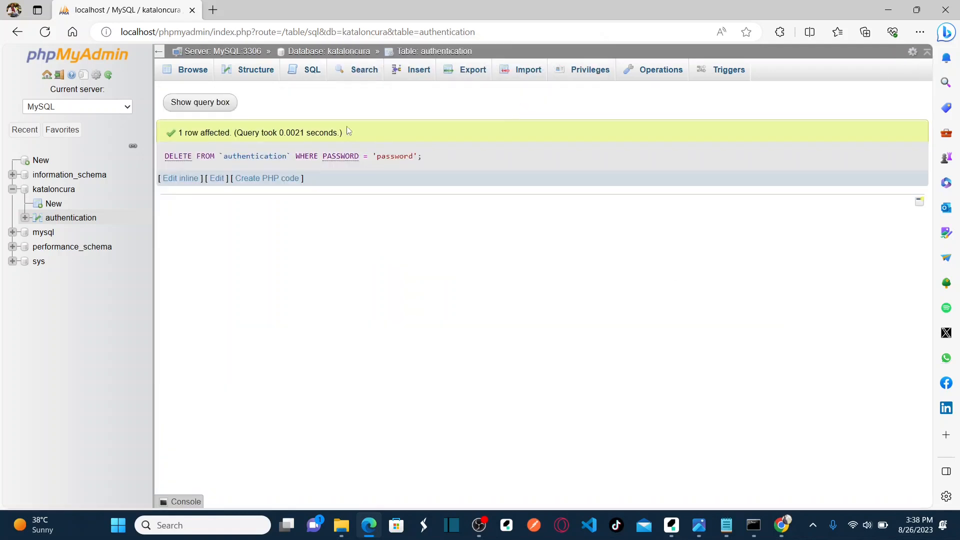
left_click(190, 74)
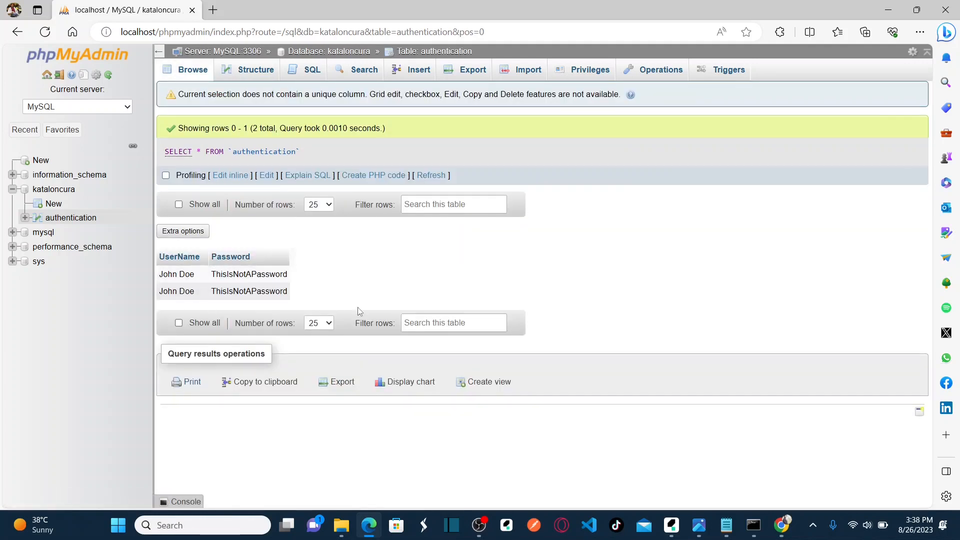
key("alt+Tab")
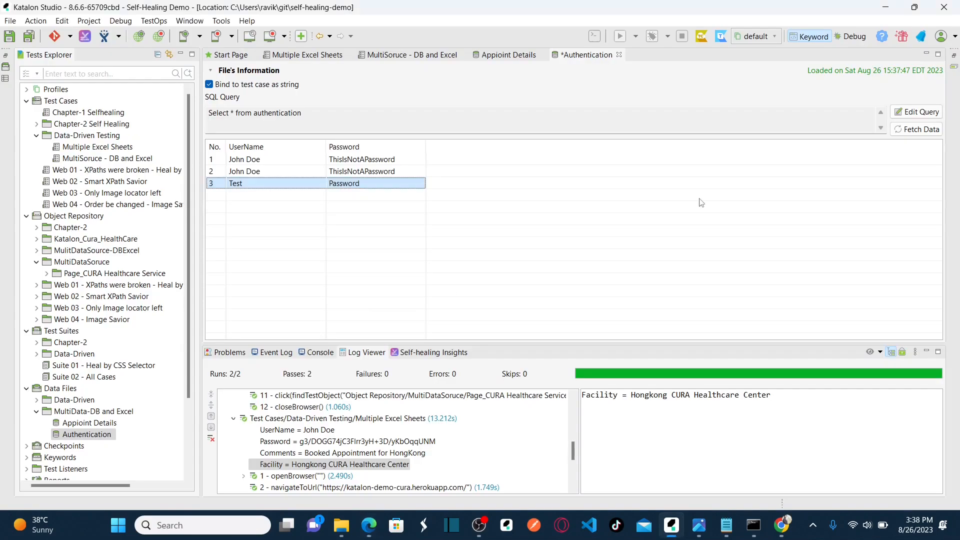
Re-fetch the Authentication data back to two rows, save it, and switch to Appoint Details.
left_click(915, 131)
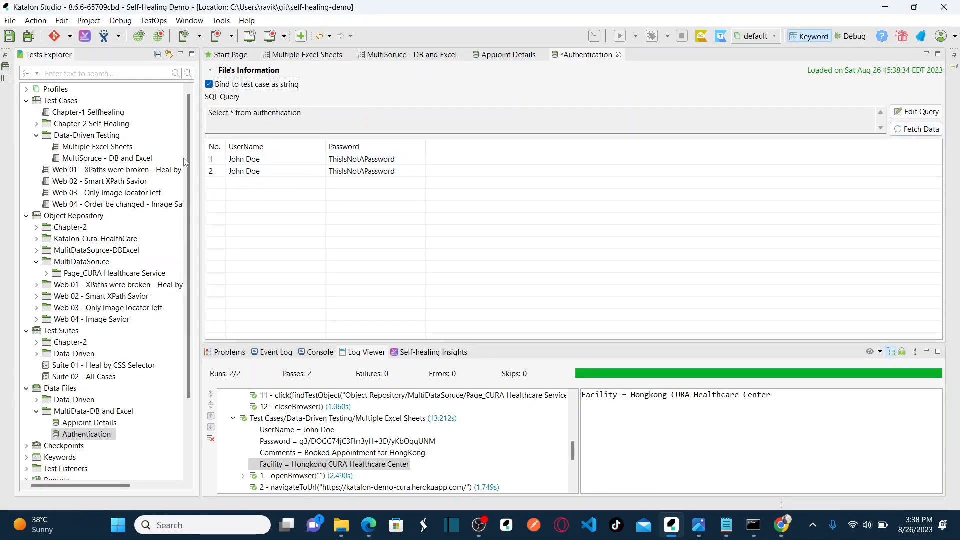
left_click(30, 35)
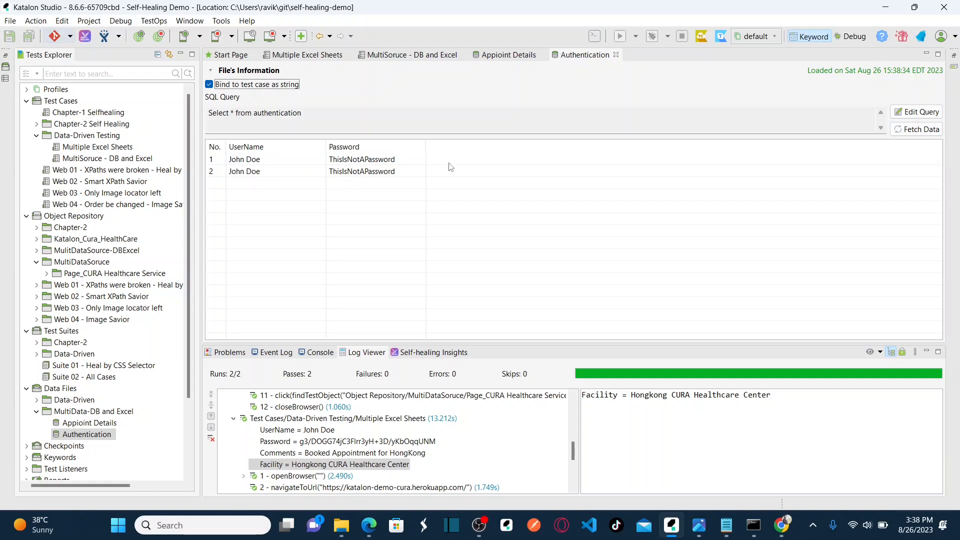
left_click(515, 57)
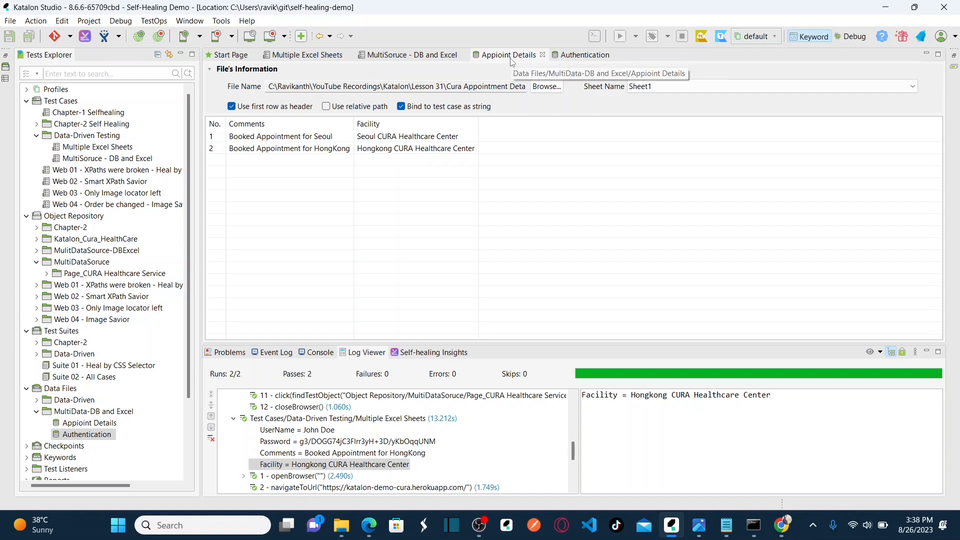
Close the Authentication and Appoint Details data file tabs and expand the Data-Driven suite folder.
left_click(616, 54)
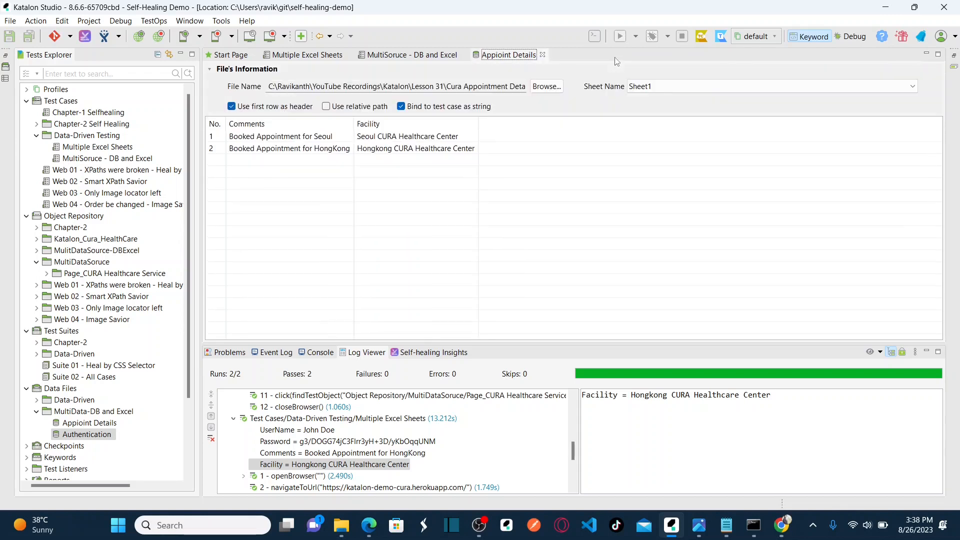
left_click(542, 55)
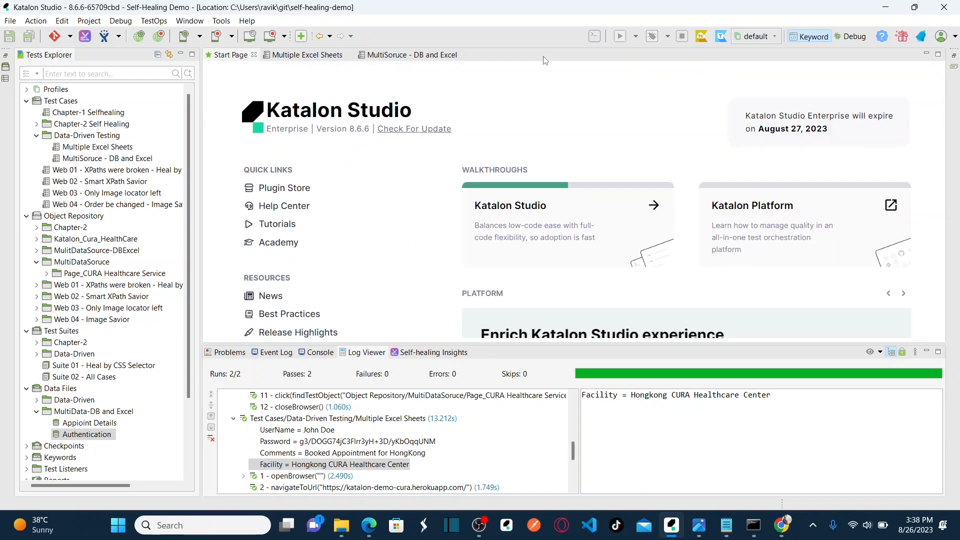
left_click(63, 334)
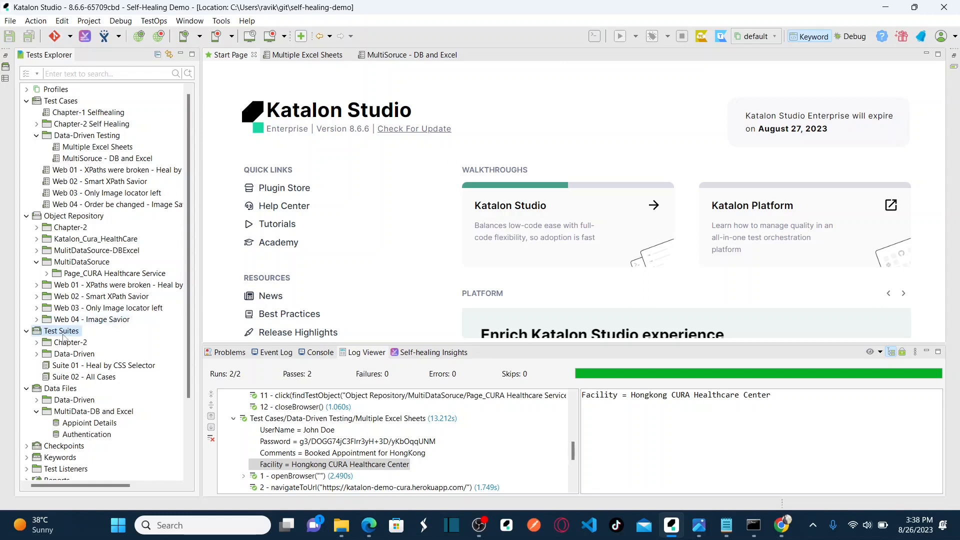
left_click(68, 354)
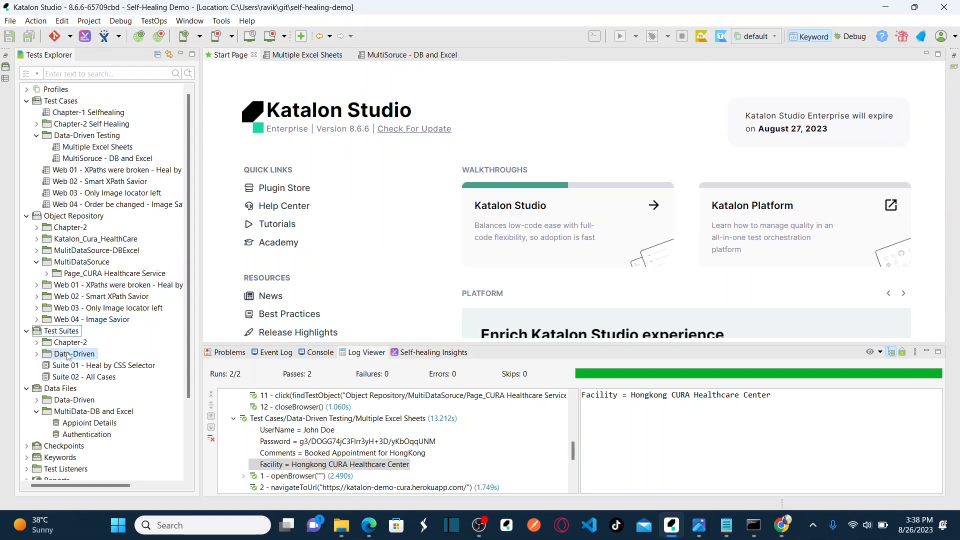
left_click(38, 355)
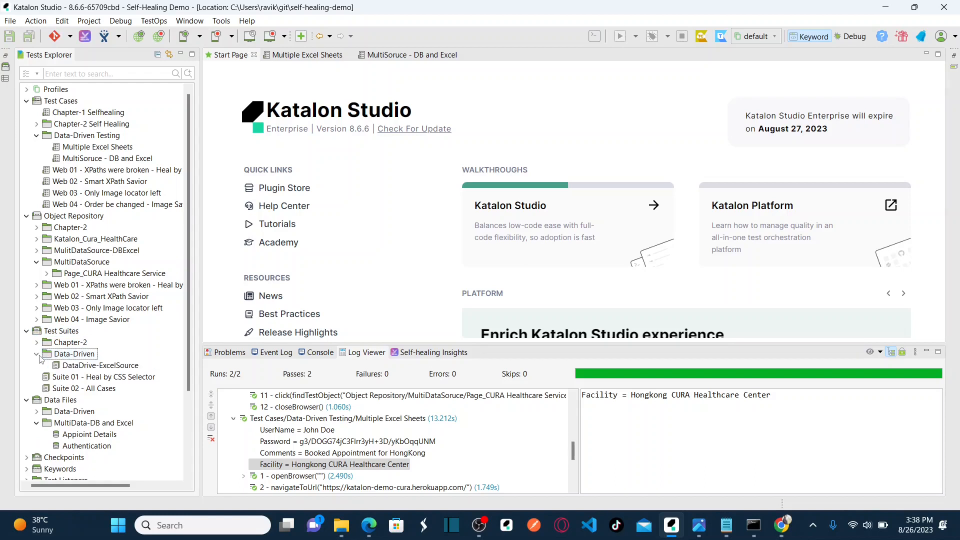
Create a new test suite named 'DataDriven-Excel and DB' in the Data-Driven folder.
right_click(73, 356)
mouse_move(143, 368)
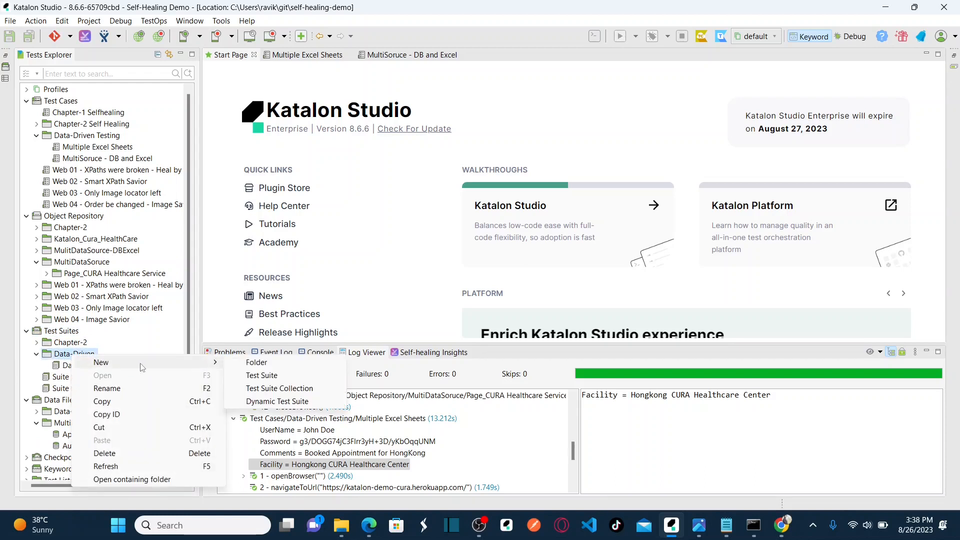
left_click(271, 375)
type("Da")
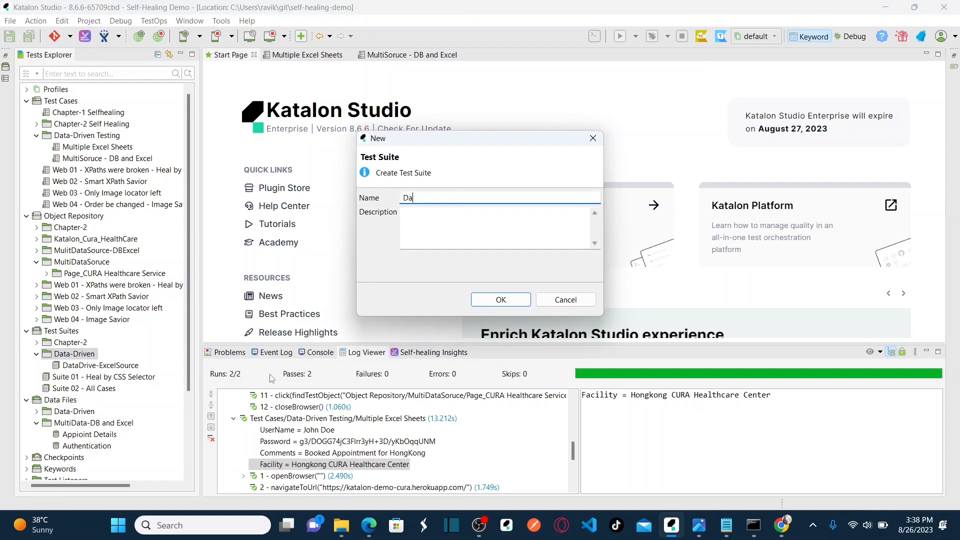
type("taDriven-Ec")
key("BackSpace")
type("xcel &")
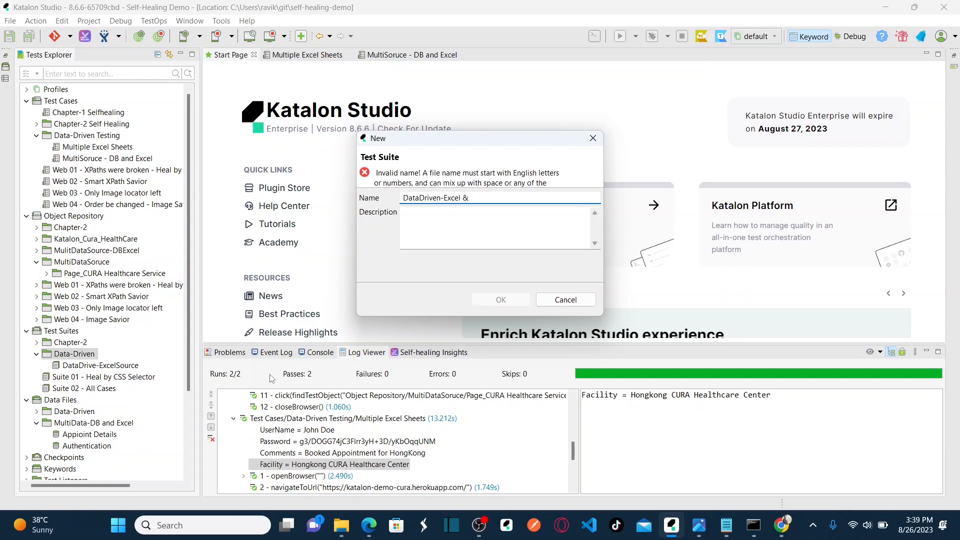
key("BackSpace")
key("BackSpace")
type("and DB")
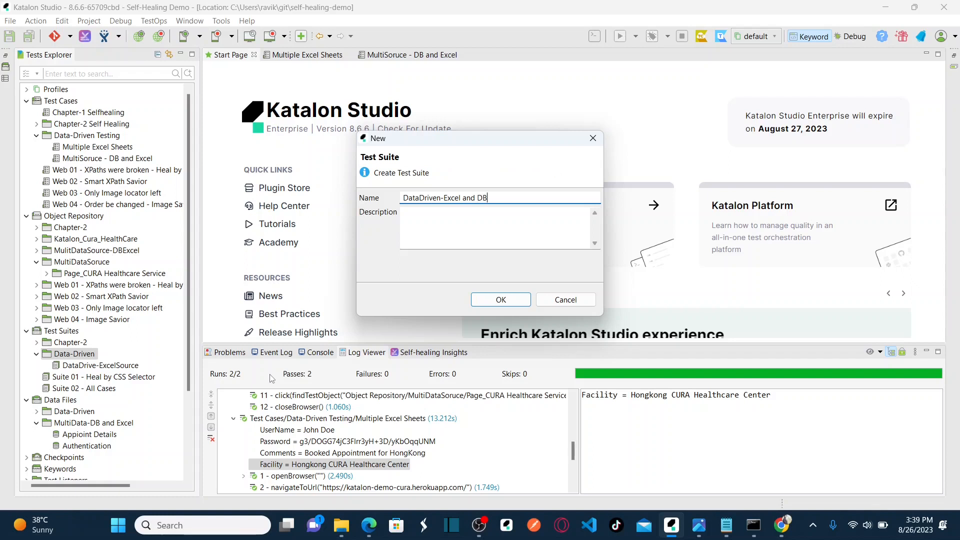
left_click(486, 298)
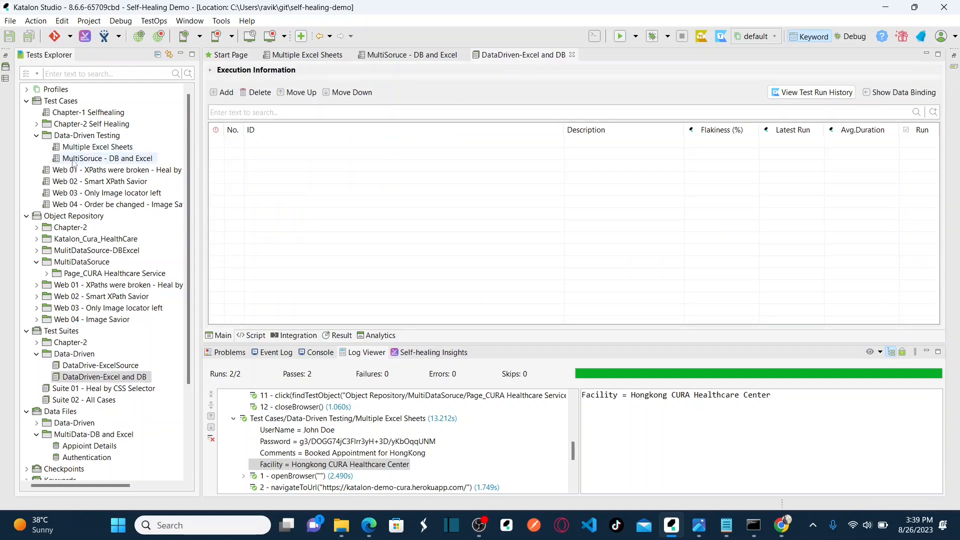
Add the MultiSoruce - DB and Excel test case from Data-Driven Testing to the new suite.
double_click(86, 161)
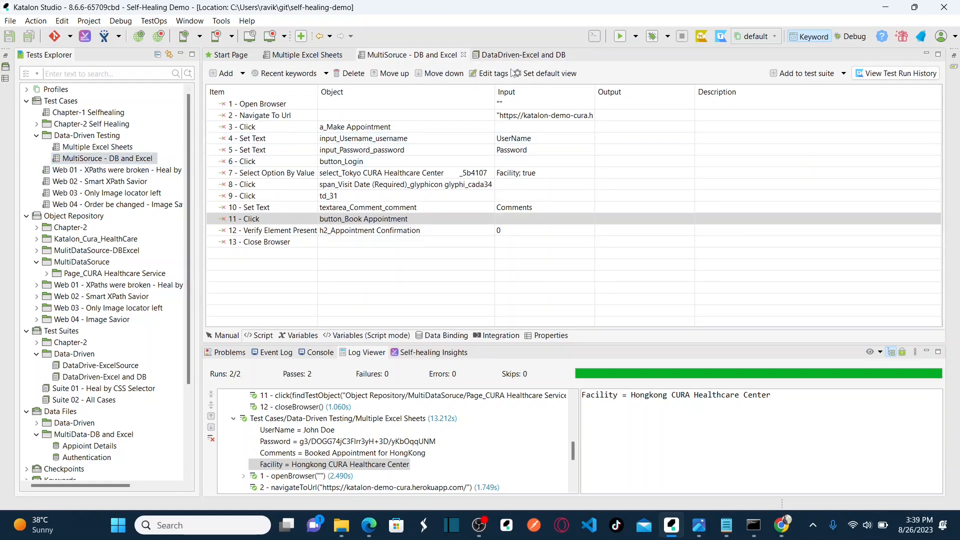
left_click(539, 54)
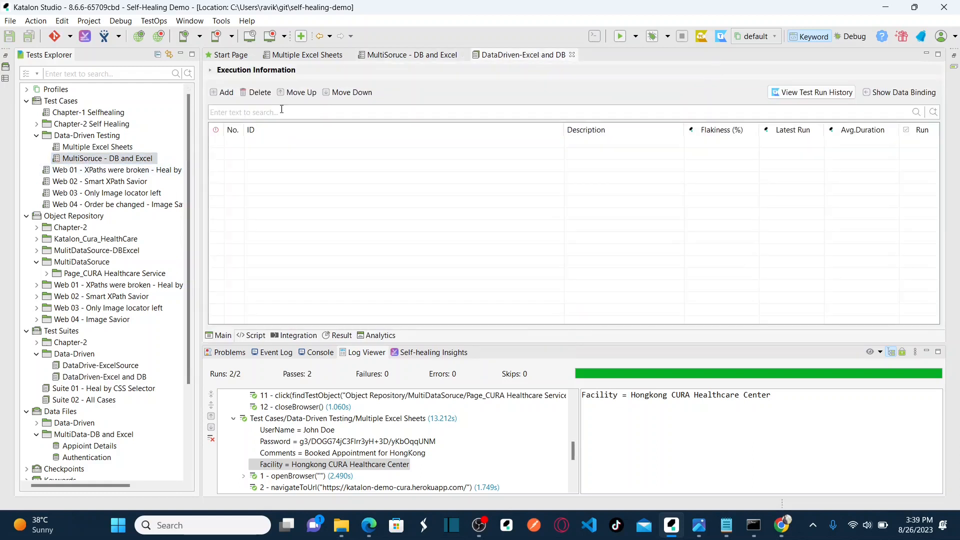
left_click(223, 93)
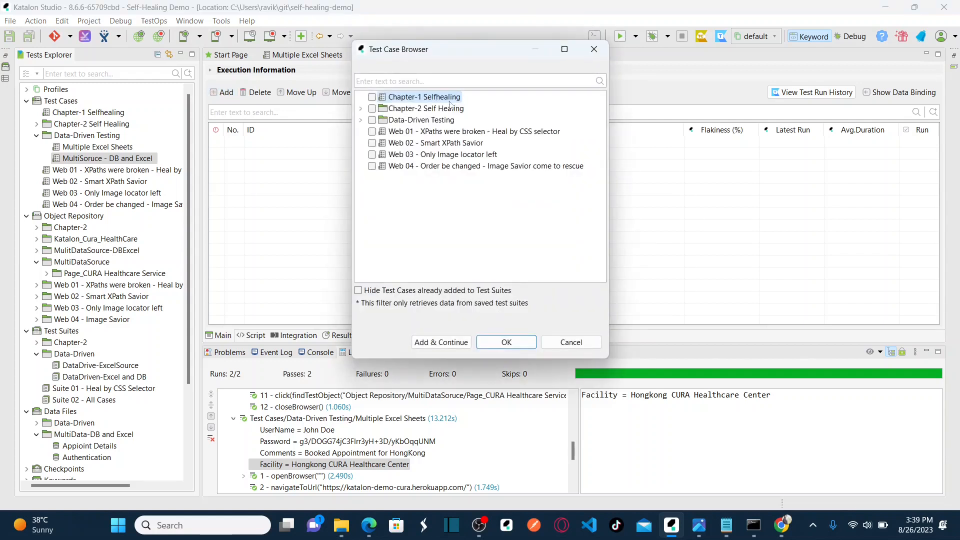
left_click(360, 120)
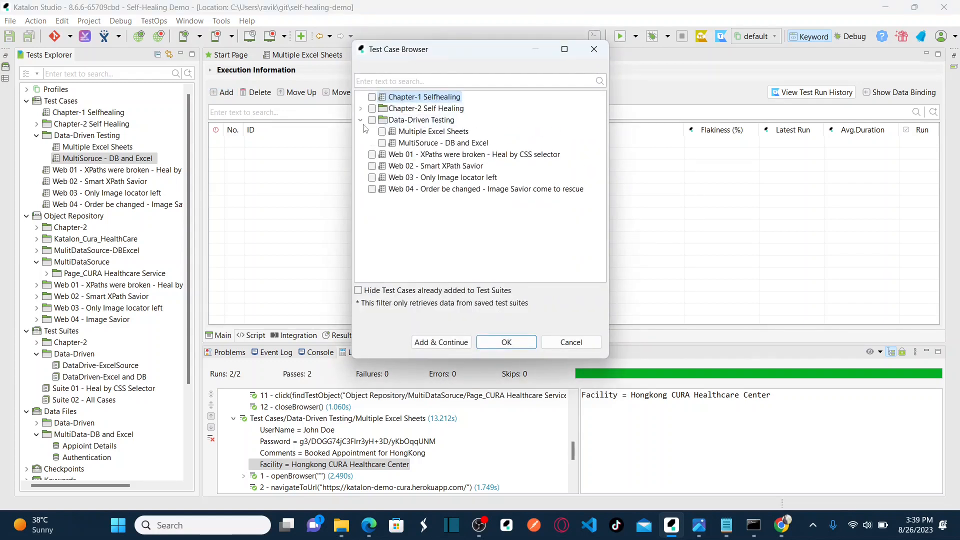
left_click(383, 143)
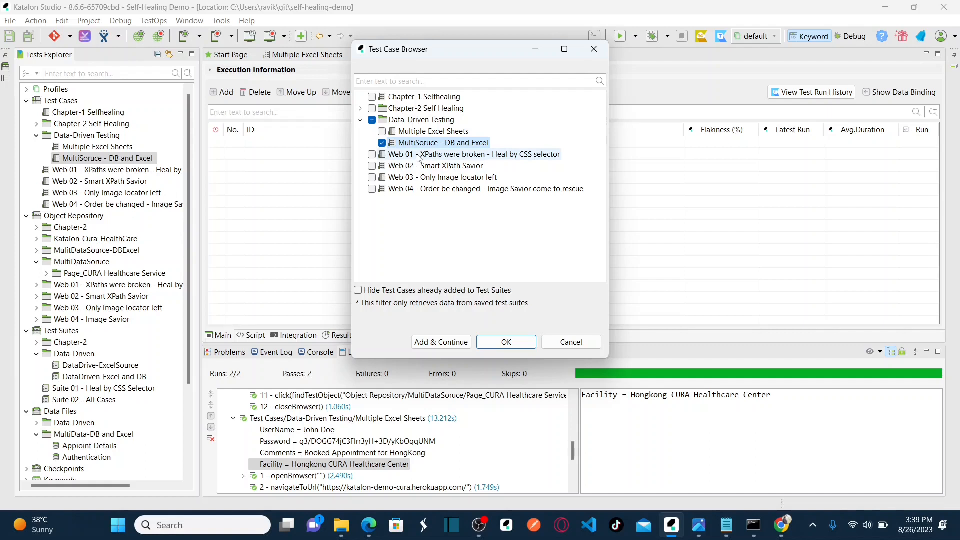
left_click(506, 342)
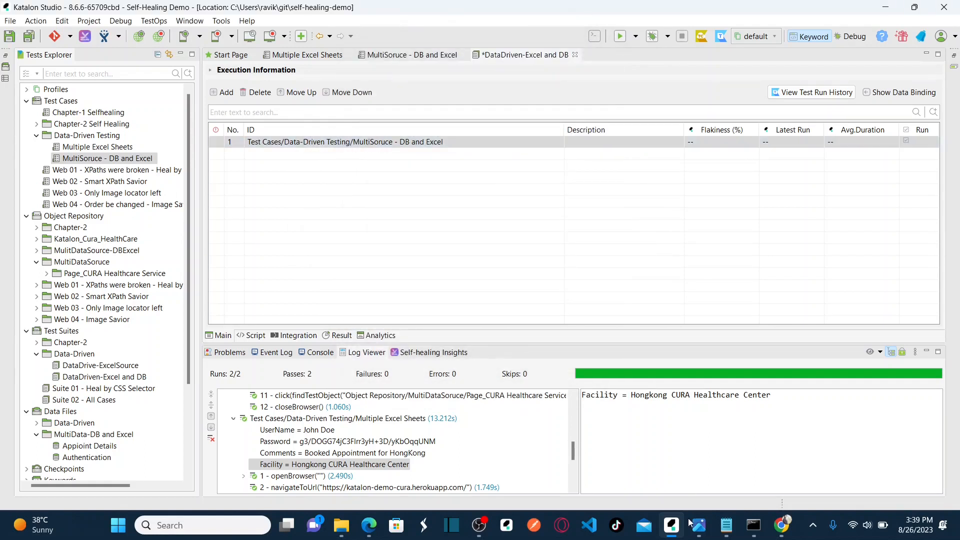
left_click(704, 524)
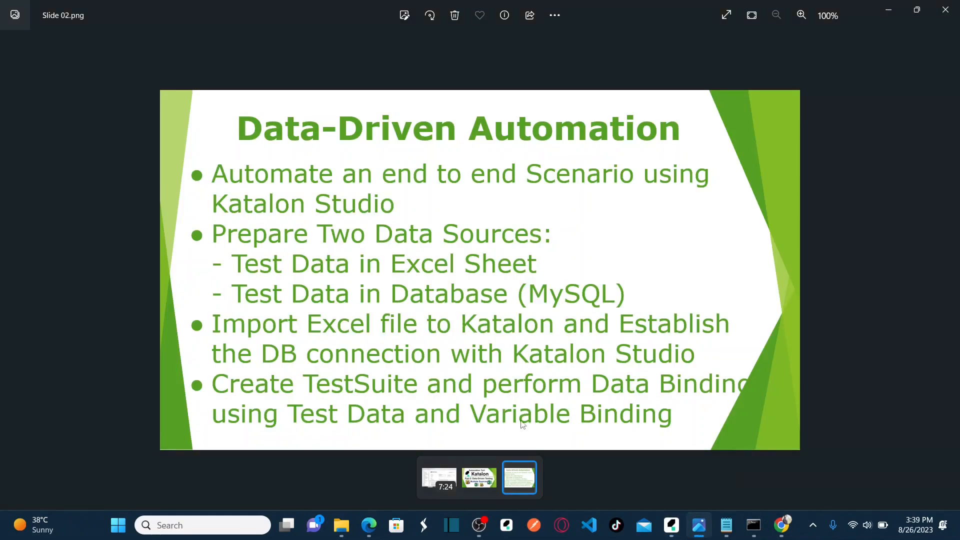
Switch from the Slide 02 overview back to the suite in Katalon Studio.
key("alt+Tab")
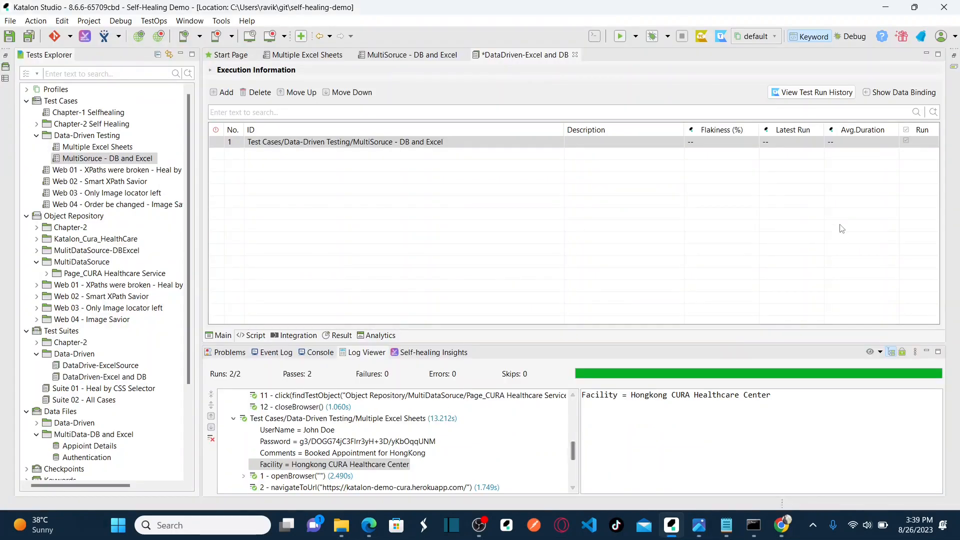
Show the suite's data binding, enlarge the Variable Binding list, and close the Multiple Excel Sheets editor.
left_click(890, 95)
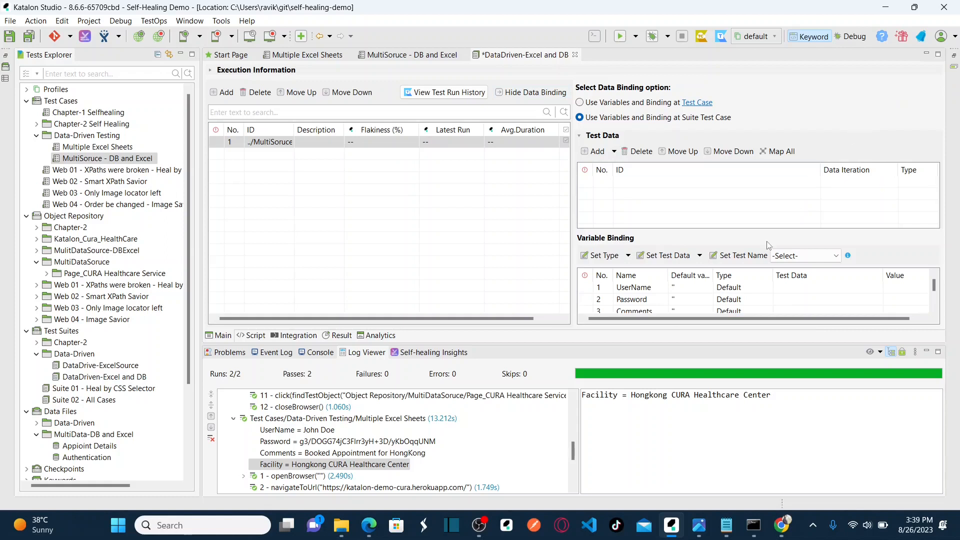
left_click_drag(752, 230, 743, 204)
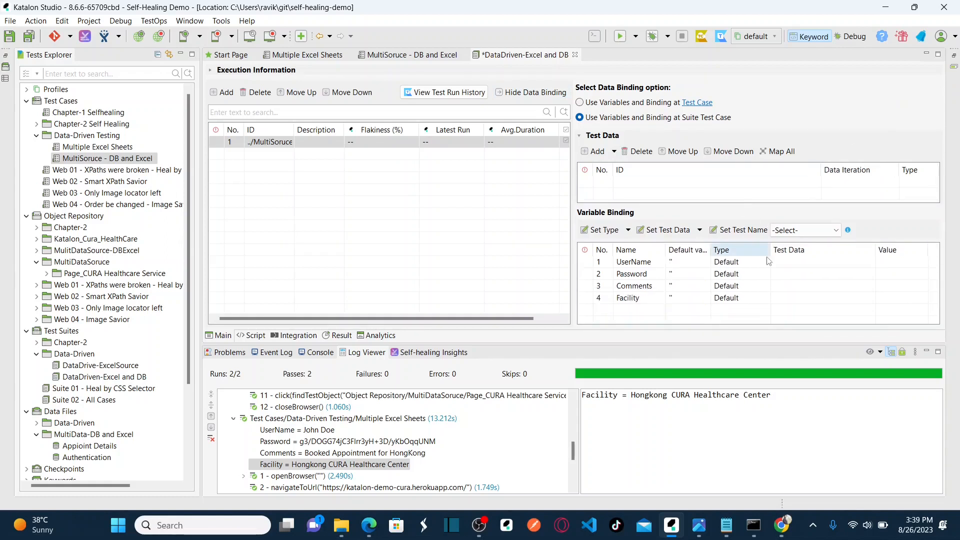
left_click(645, 264)
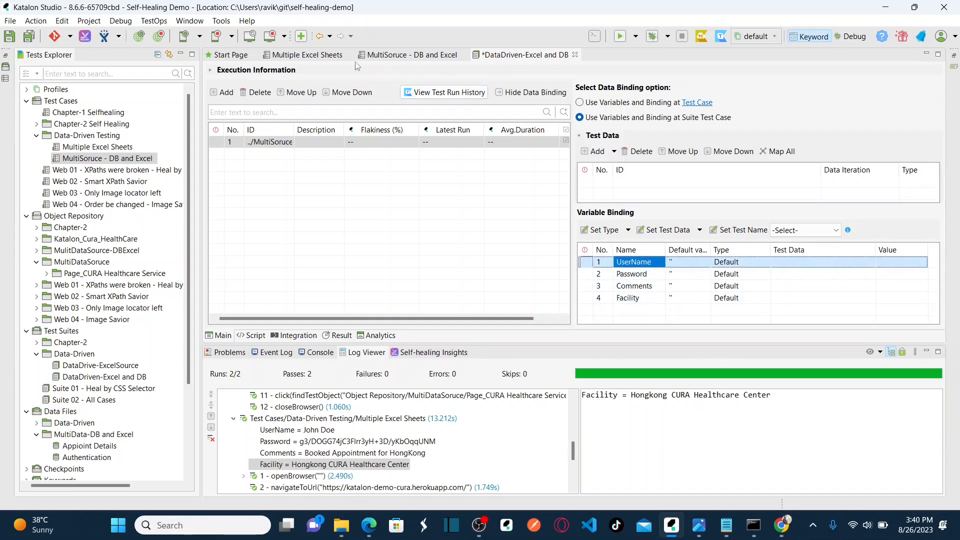
left_click(420, 59)
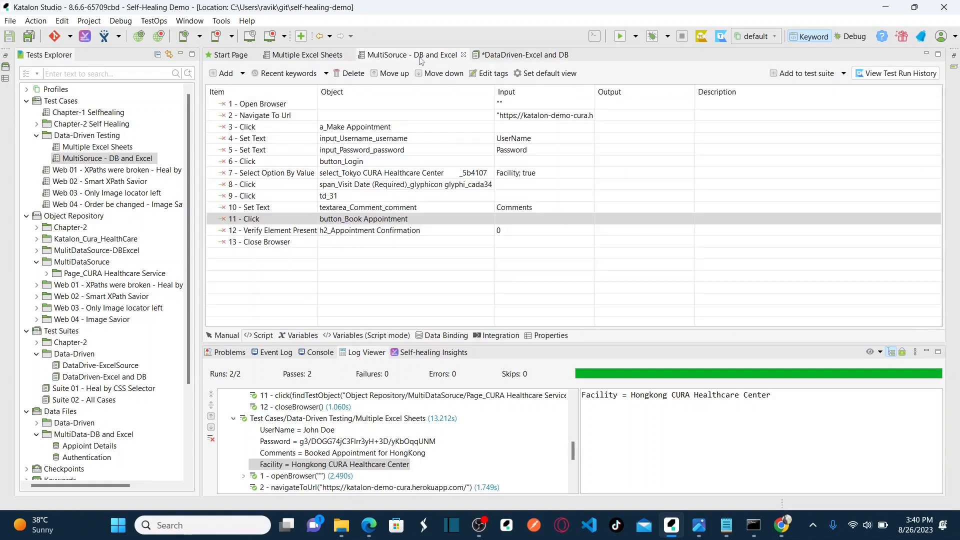
left_click(349, 55)
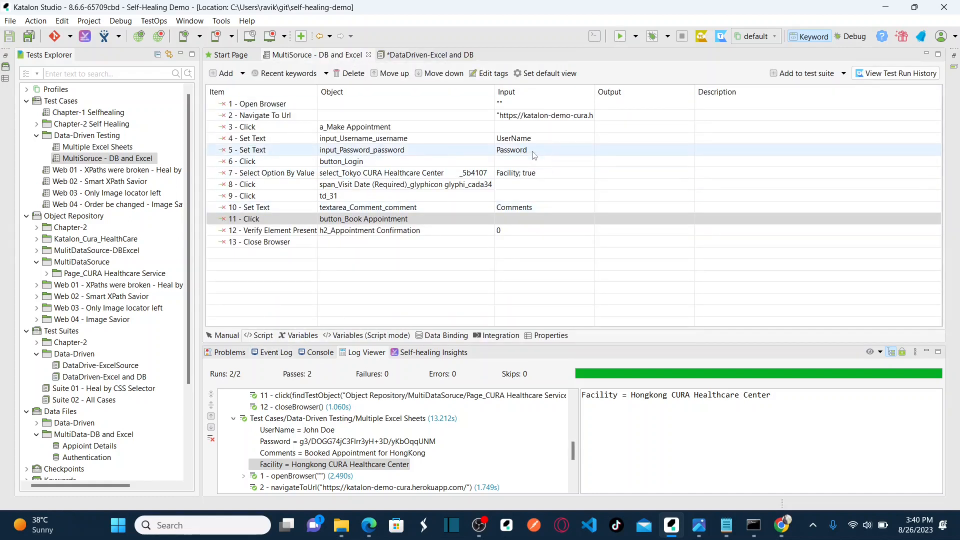
left_click(299, 340)
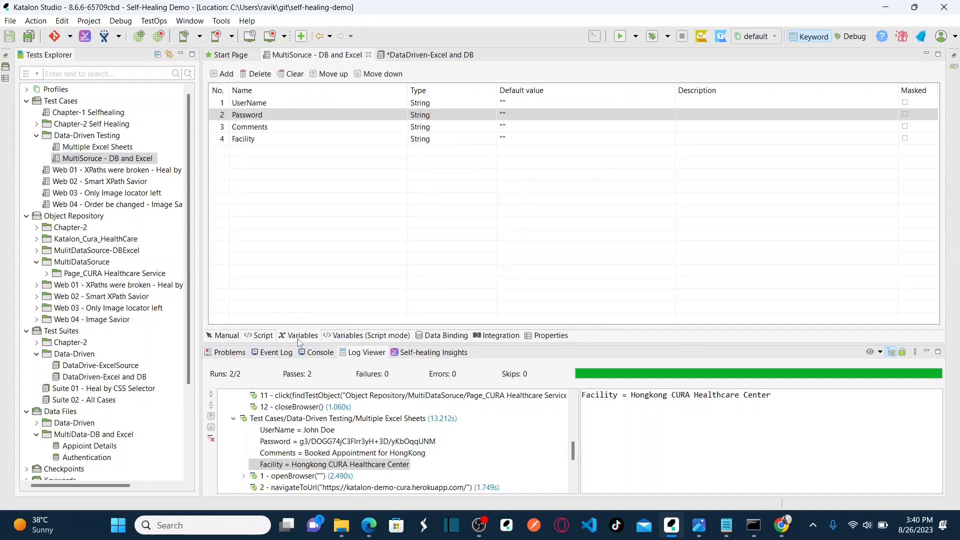
left_click(431, 56)
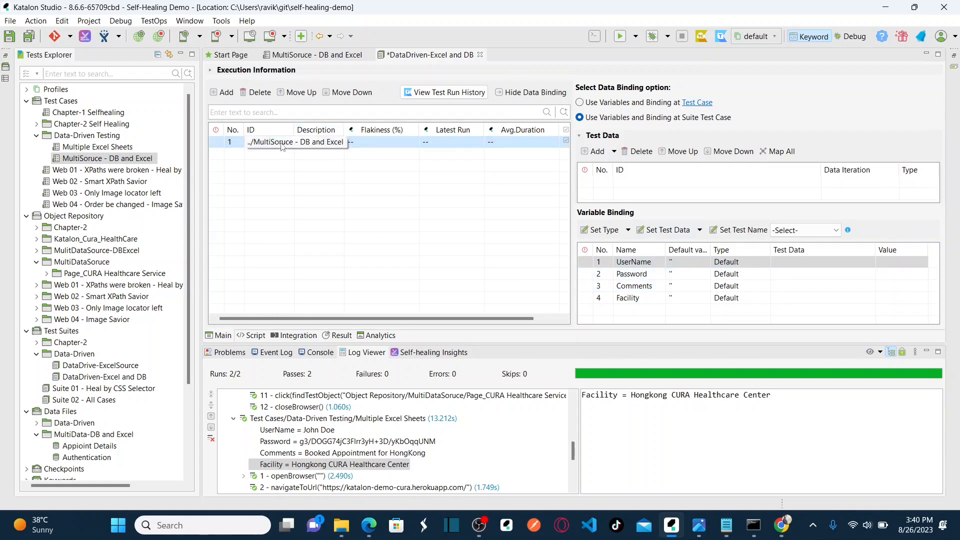
Review the test case's UserName, Password, Comments and Facility variables and their default values.
double_click(295, 129)
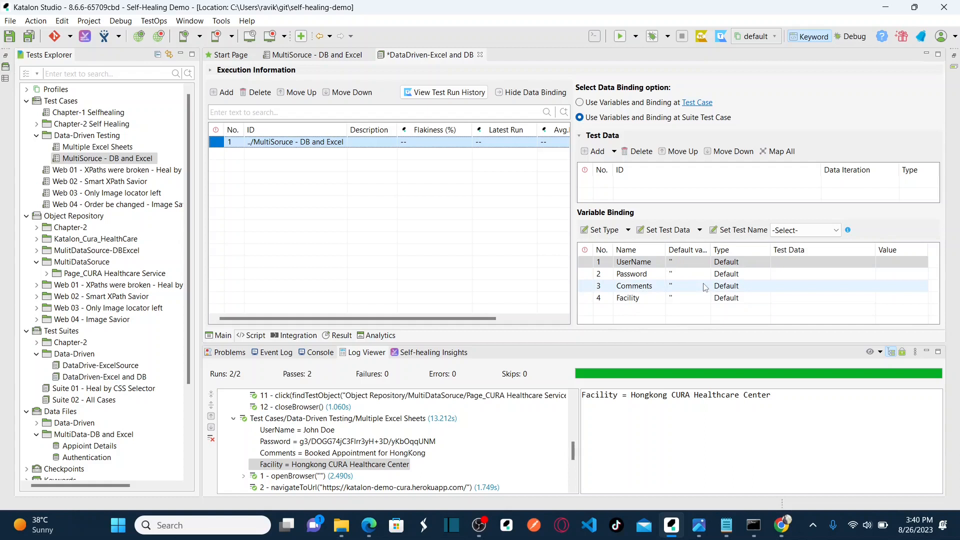
left_click(678, 264)
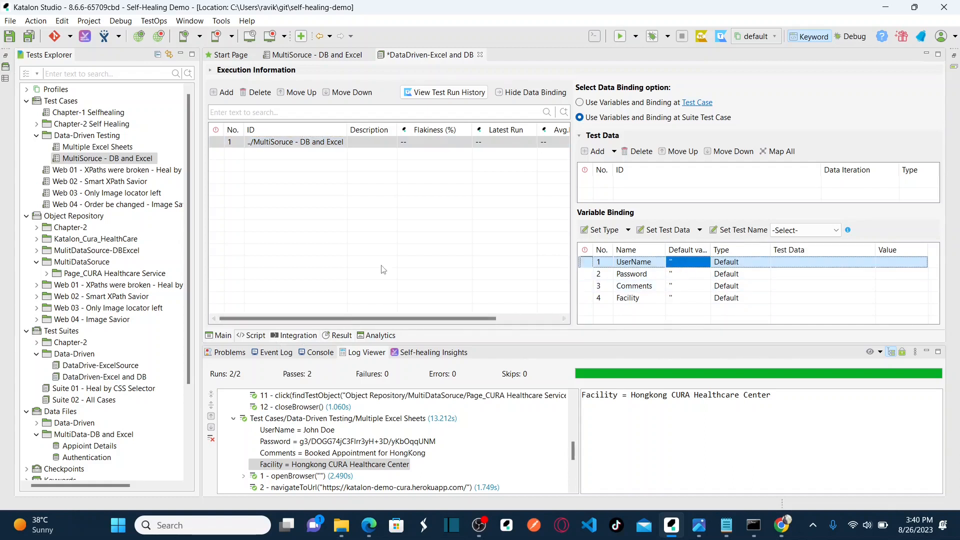
left_click(338, 55)
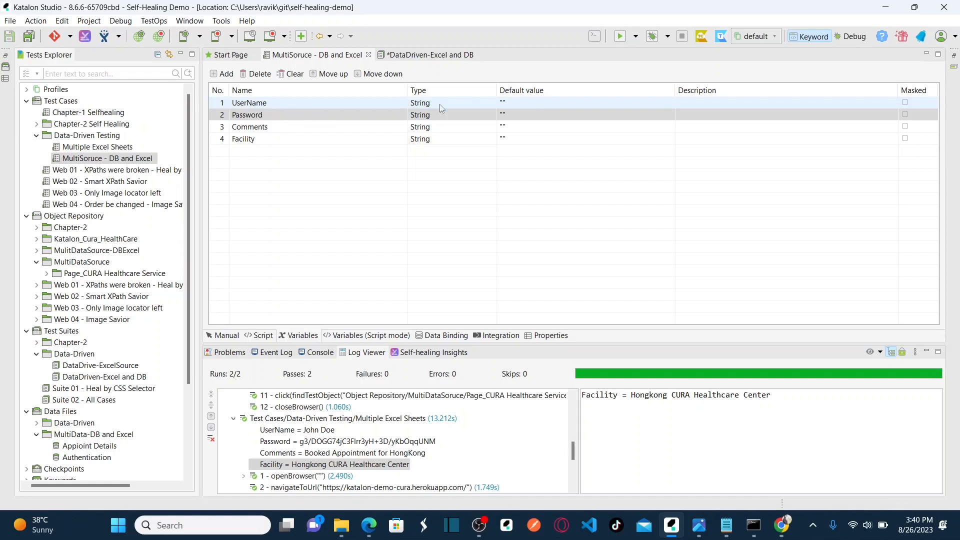
left_click(532, 106)
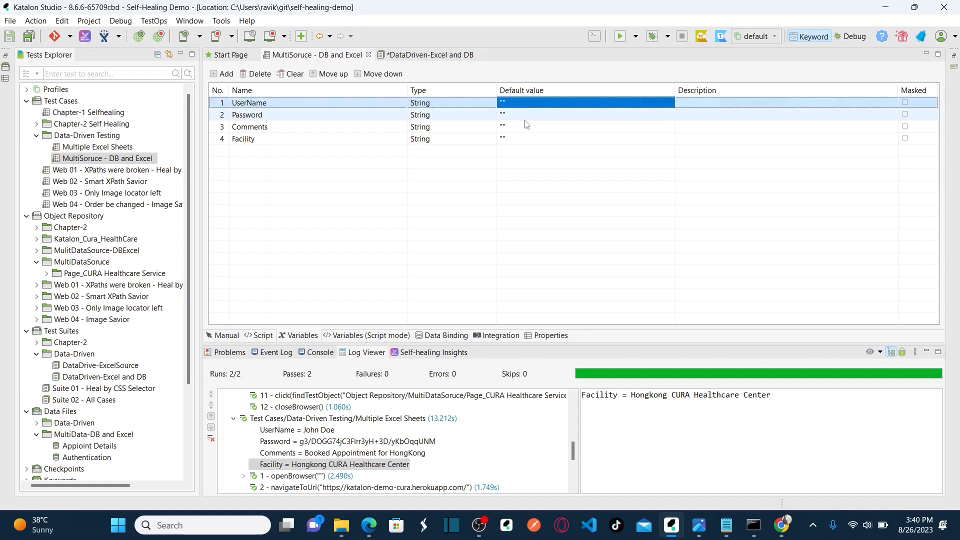
left_click(525, 119)
left_click(534, 131)
left_click(535, 138)
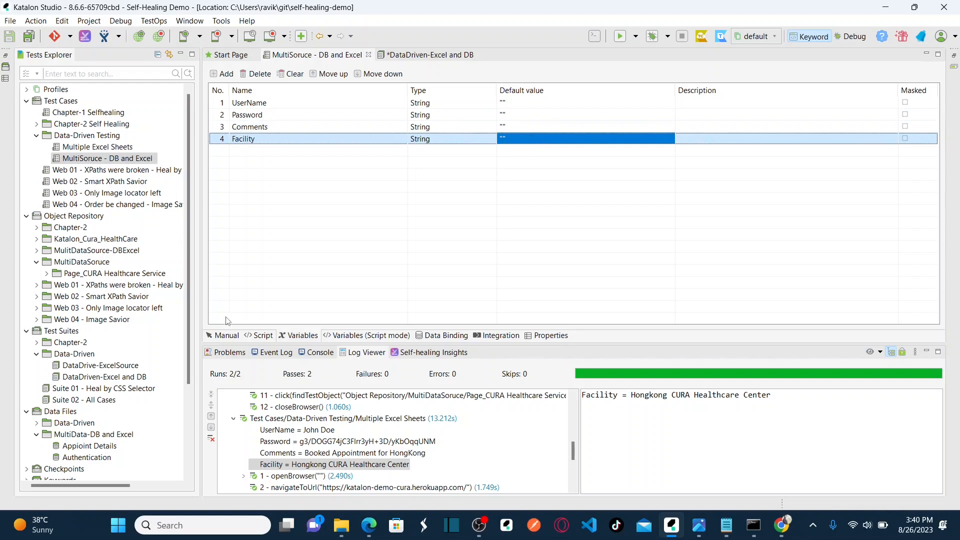
left_click(428, 56)
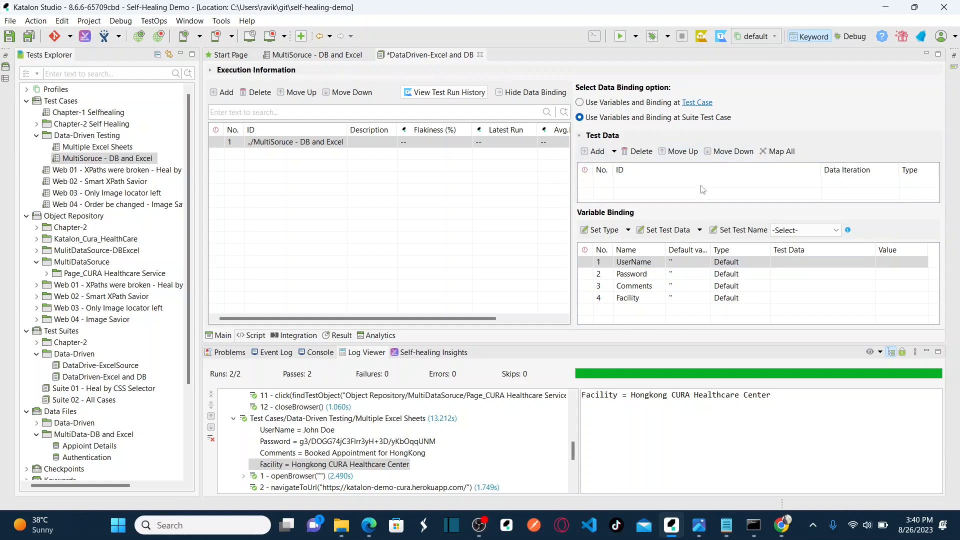
Add the Appoint Details and Authentication data files from MultiData-DB and Excel as test data.
left_click(606, 157)
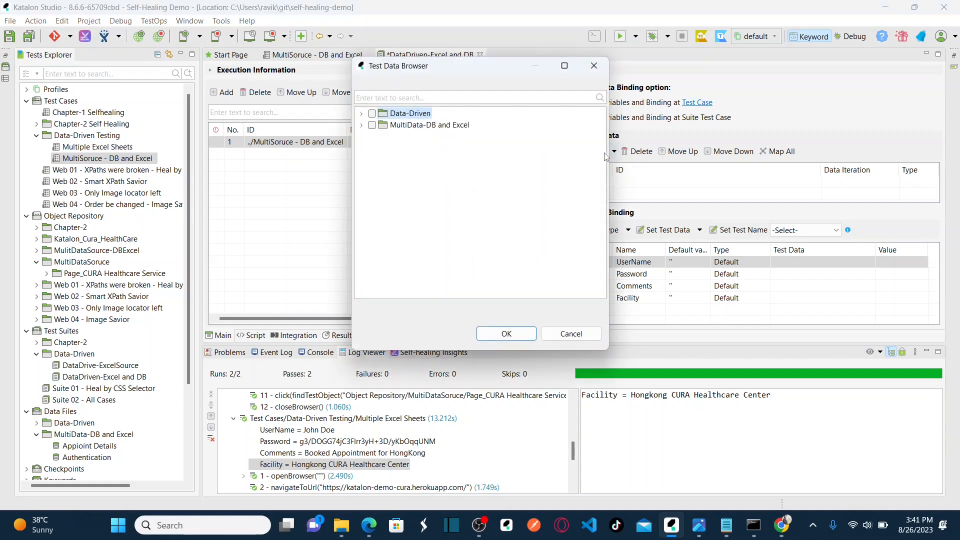
left_click(361, 125)
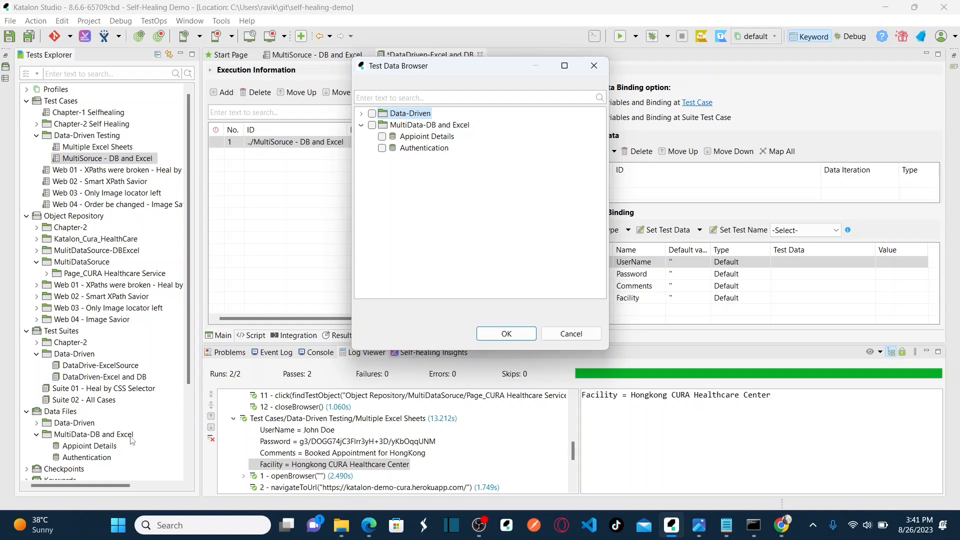
left_click(382, 137)
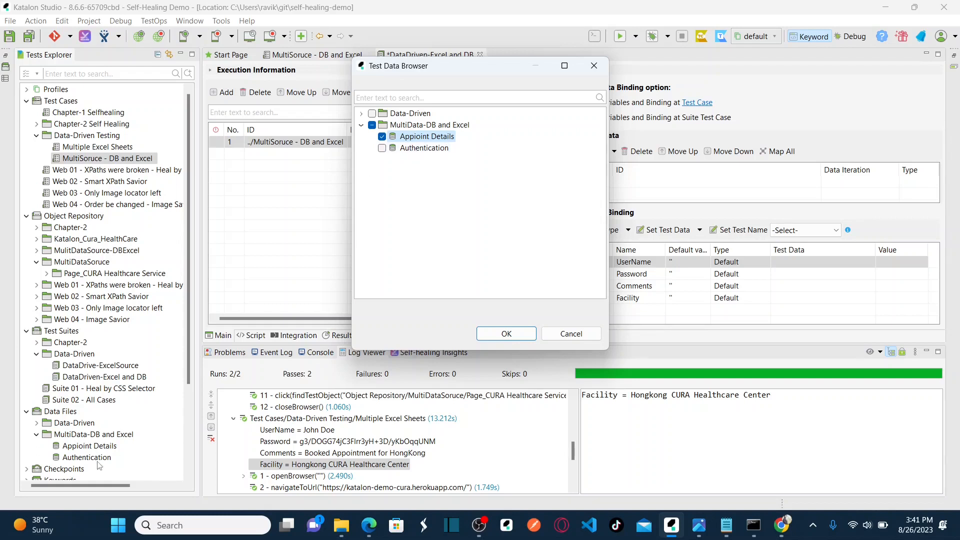
left_click(382, 148)
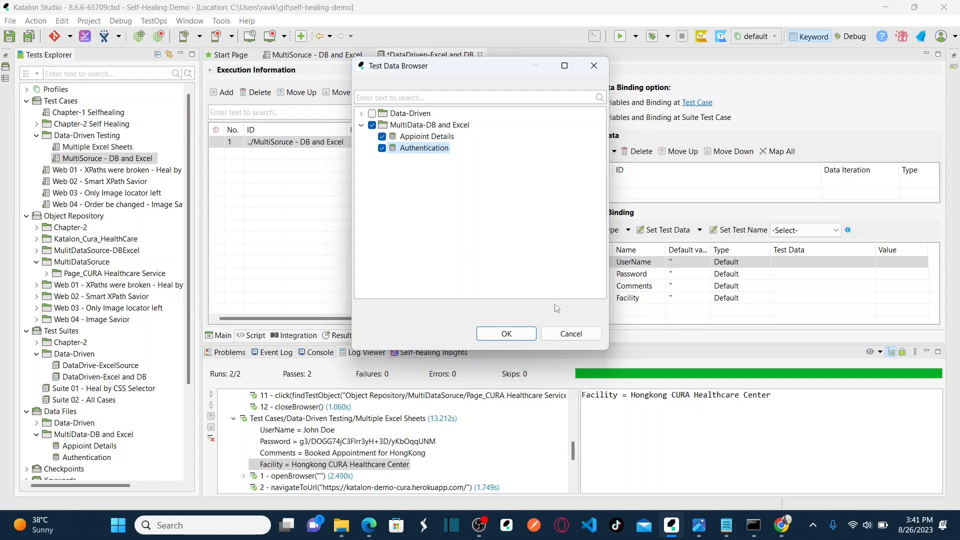
left_click(508, 334)
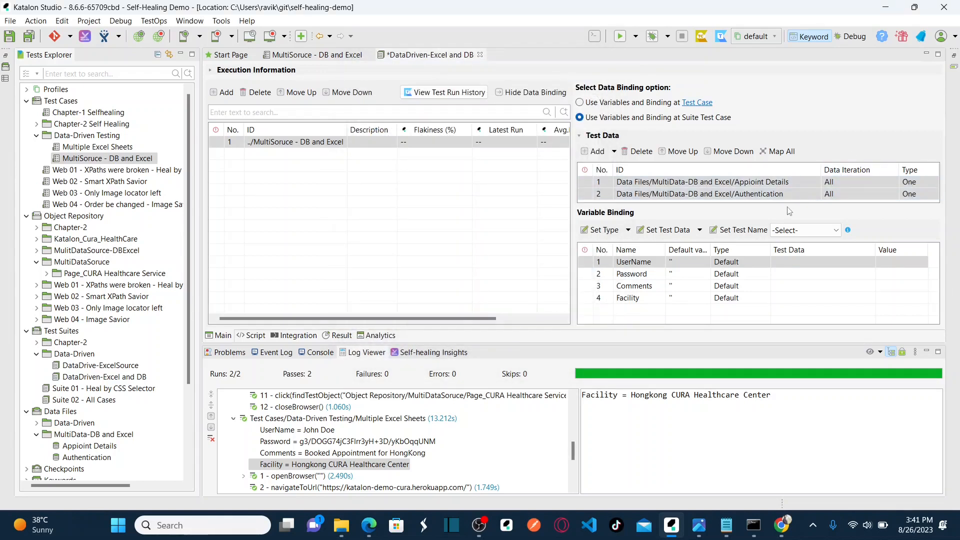
Enlarge the test data list and suite editor to show all variable bindings.
left_click_drag(786, 203, 786, 225)
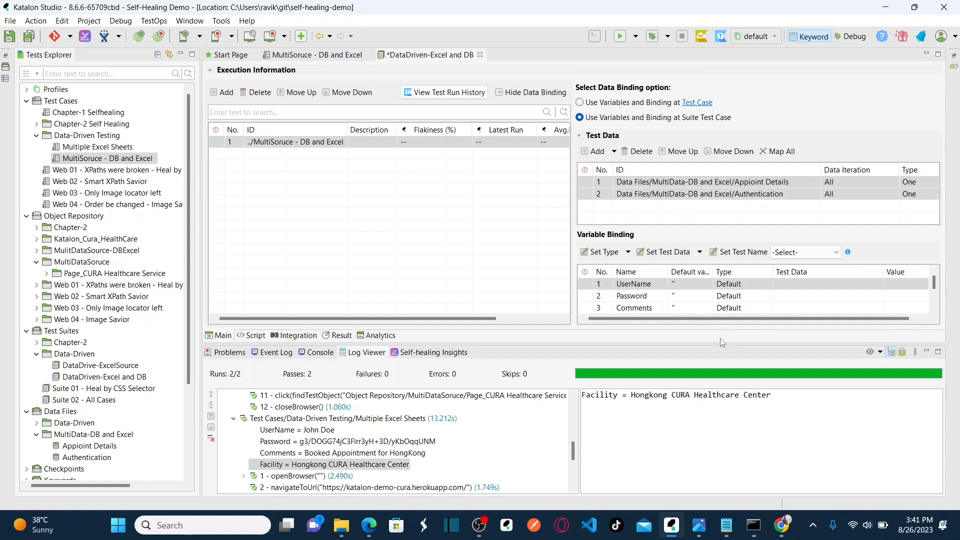
left_click_drag(721, 344, 721, 388)
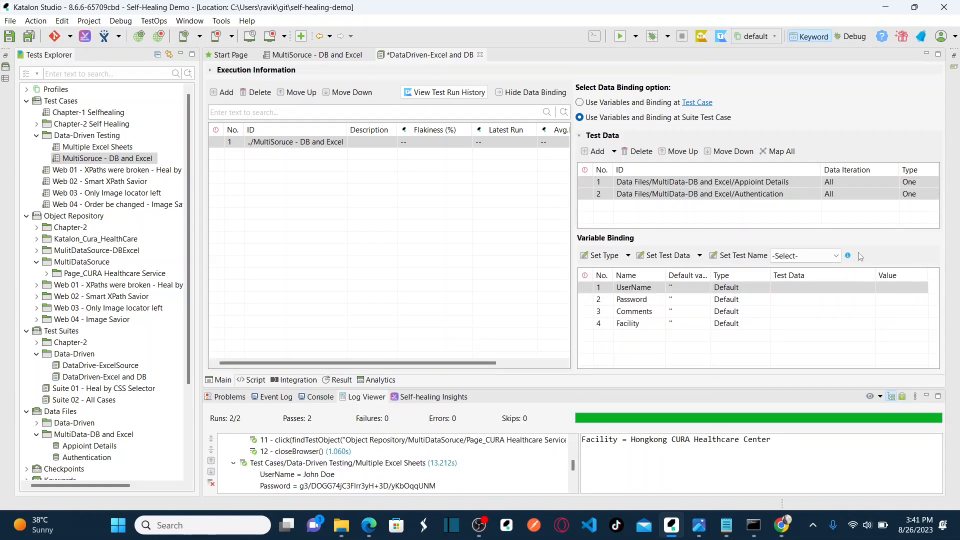
left_click(778, 290)
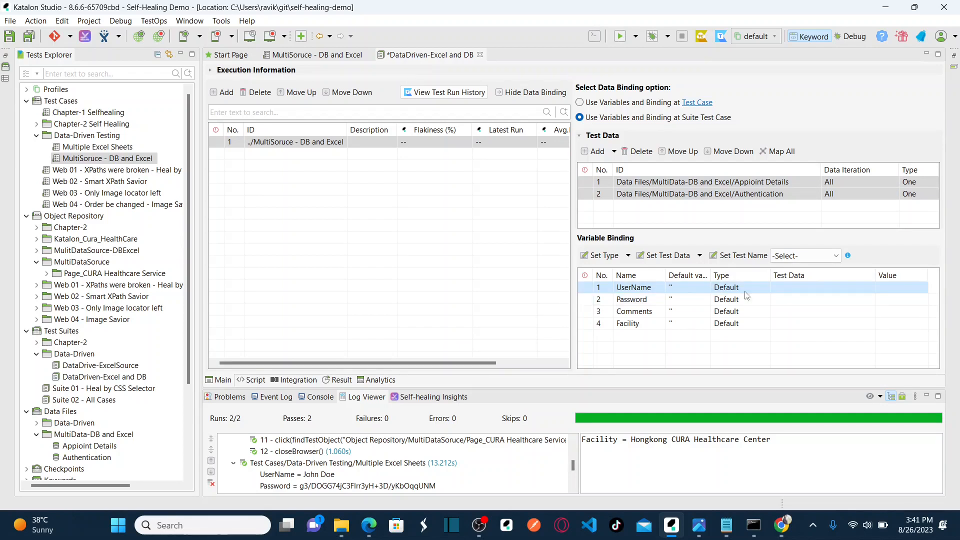
left_click(801, 291)
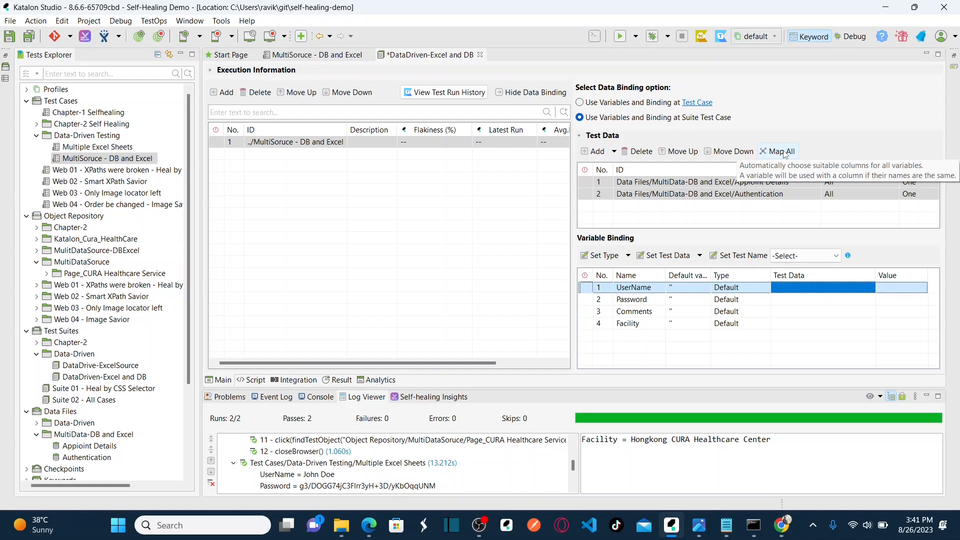
left_click(315, 56)
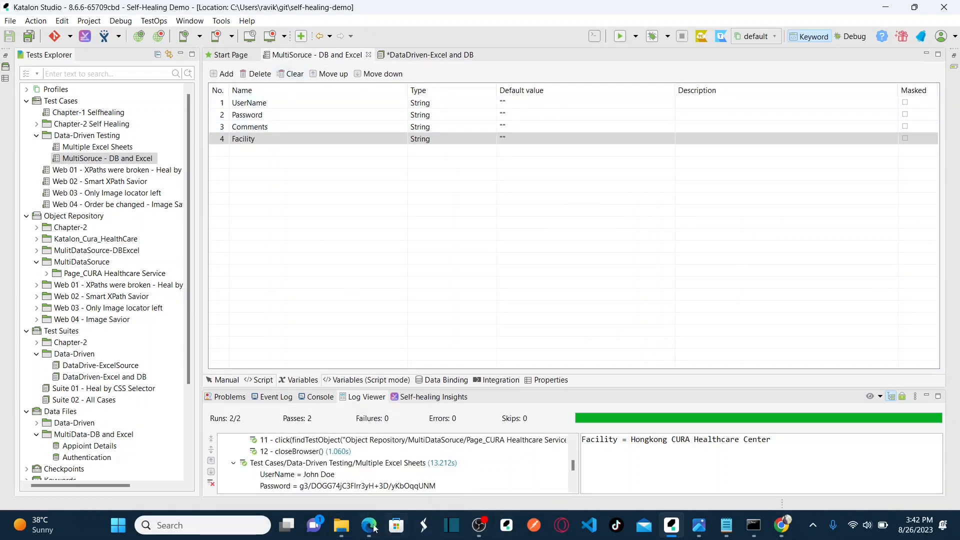
left_click(367, 458)
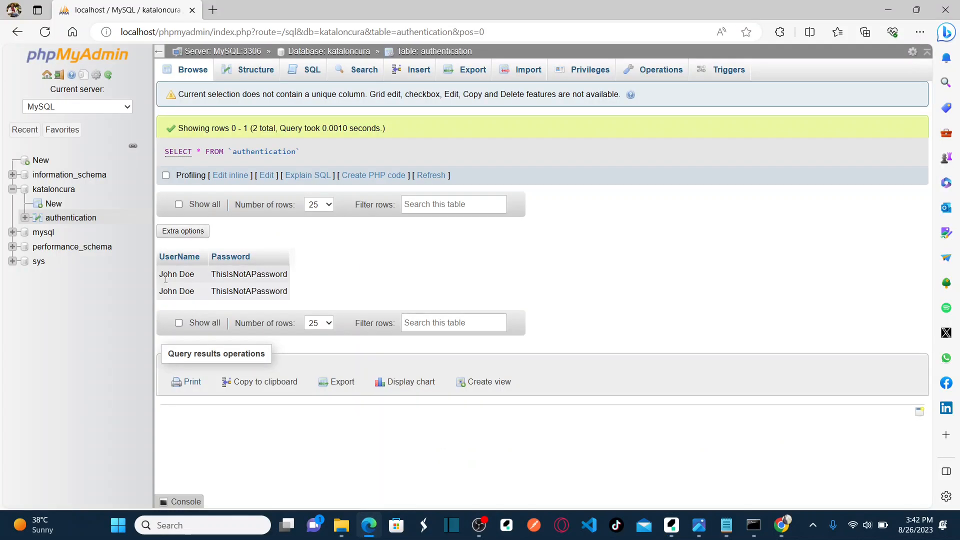
key("alt+Tab")
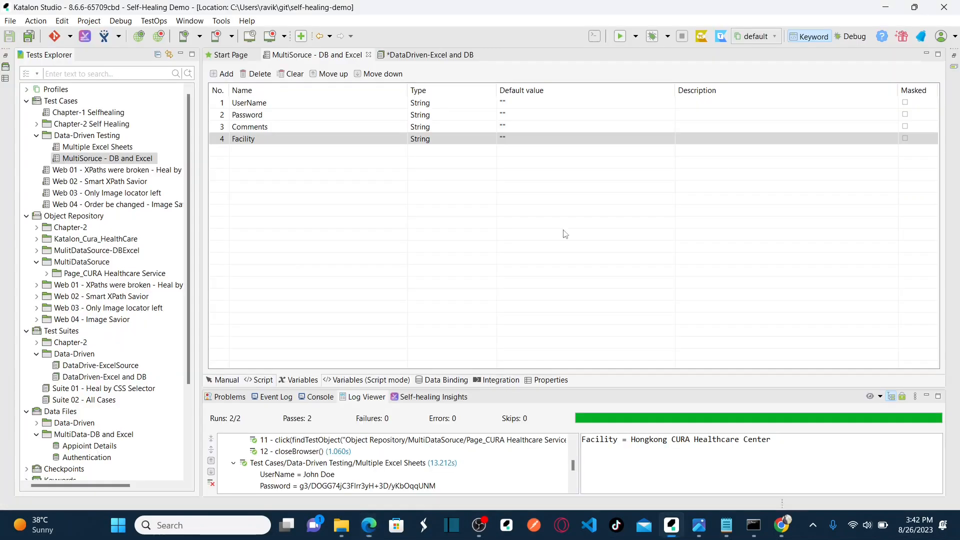
left_click(430, 54)
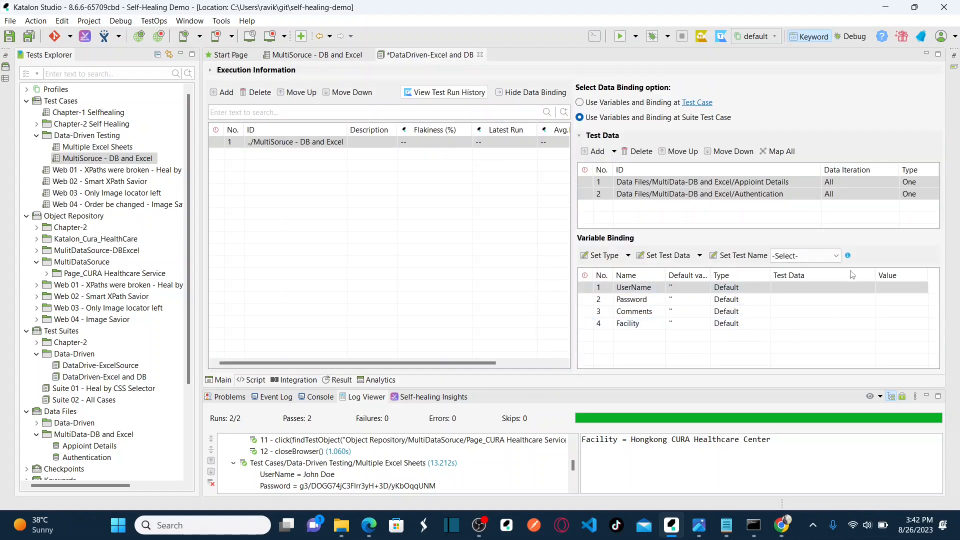
Map all variables to matching data columns automatically and widen the binding panel.
left_click(775, 153)
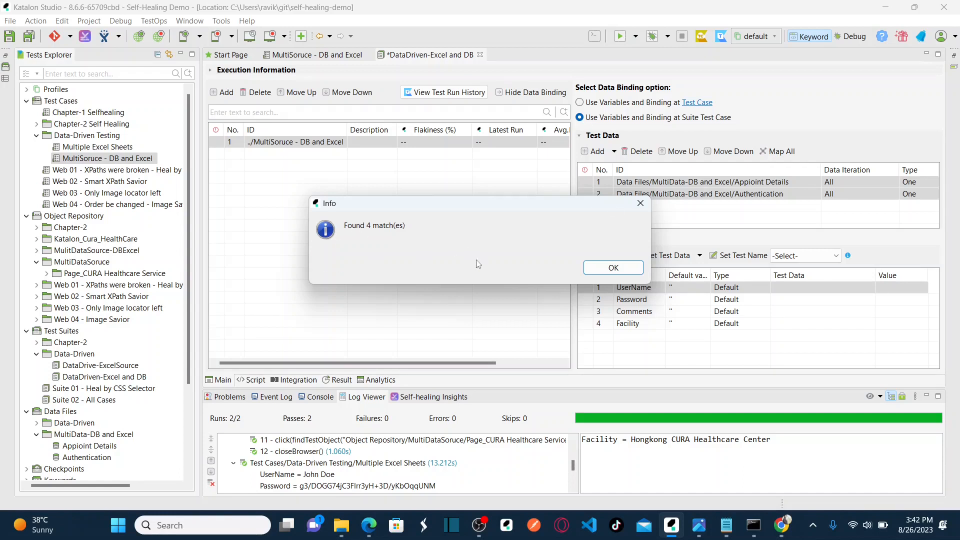
left_click(611, 268)
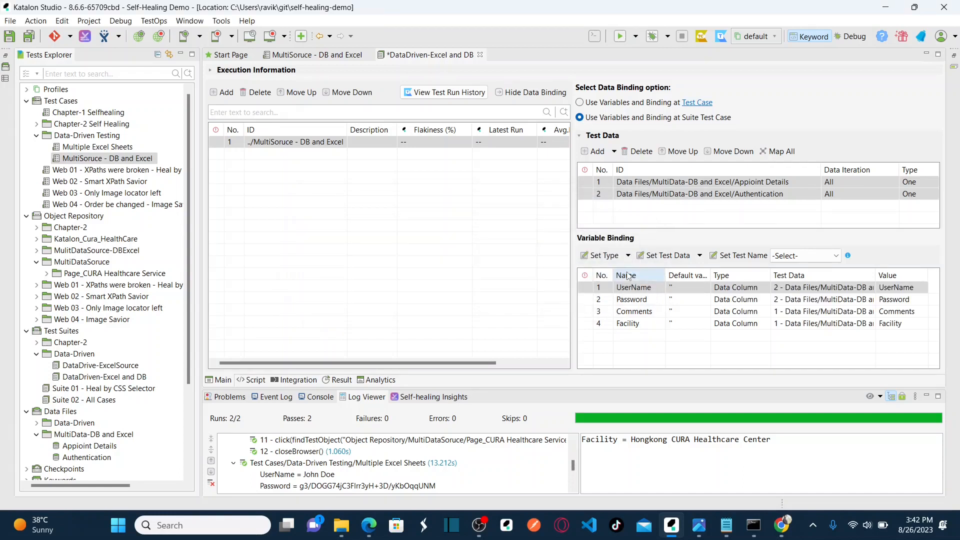
left_click_drag(573, 302, 504, 303)
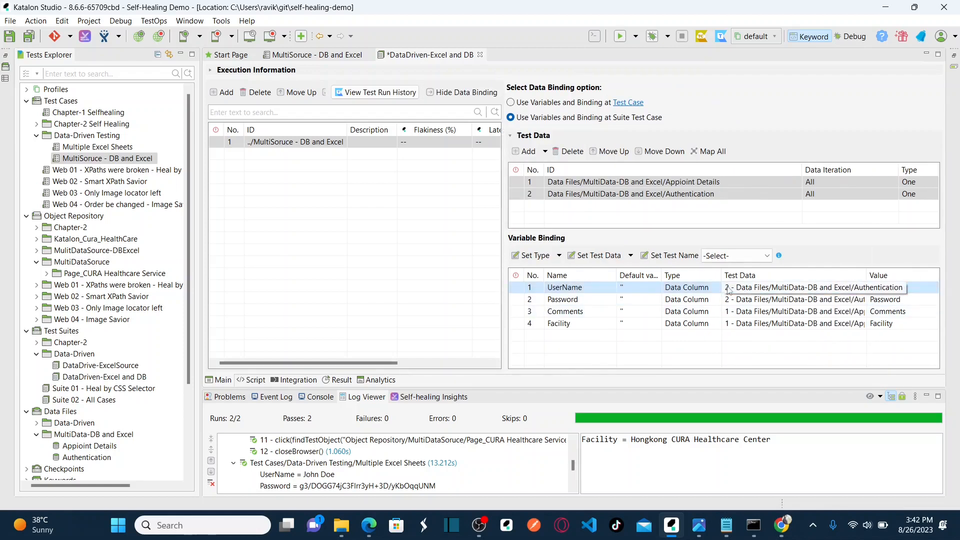
double_click(864, 276)
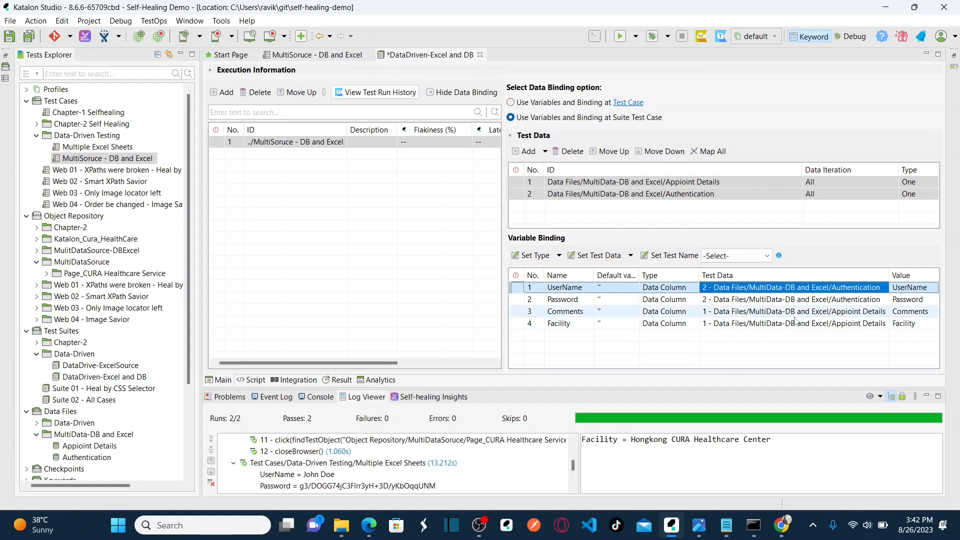
Bind UserName as Data Column to Authentication's UserName column, then save the suite.
left_click(697, 289)
left_click(698, 291)
left_click(698, 293)
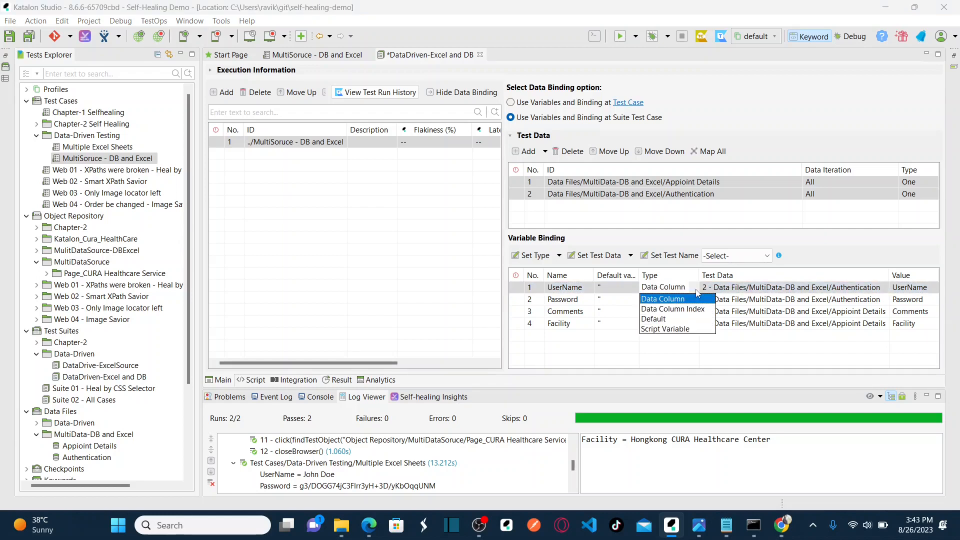
left_click(663, 299)
left_click(880, 291)
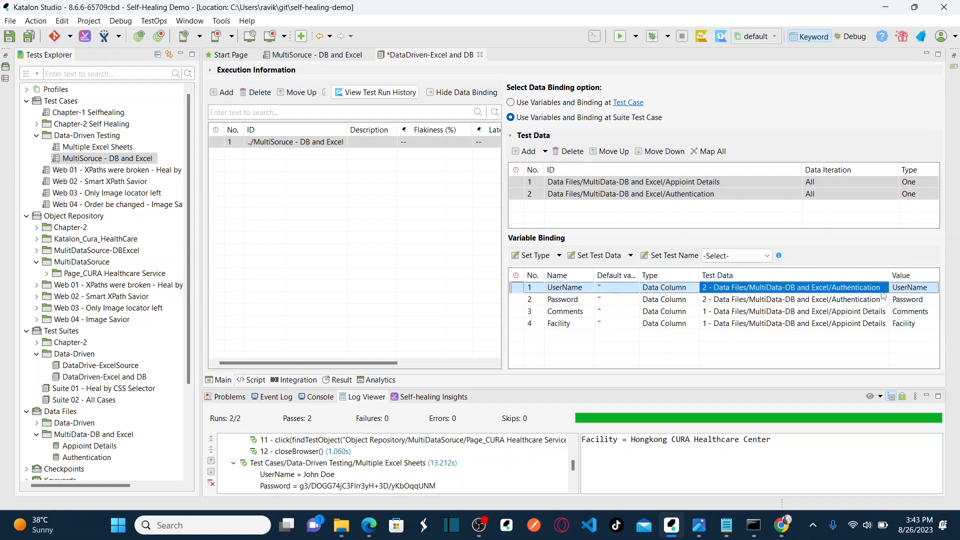
left_click(888, 292)
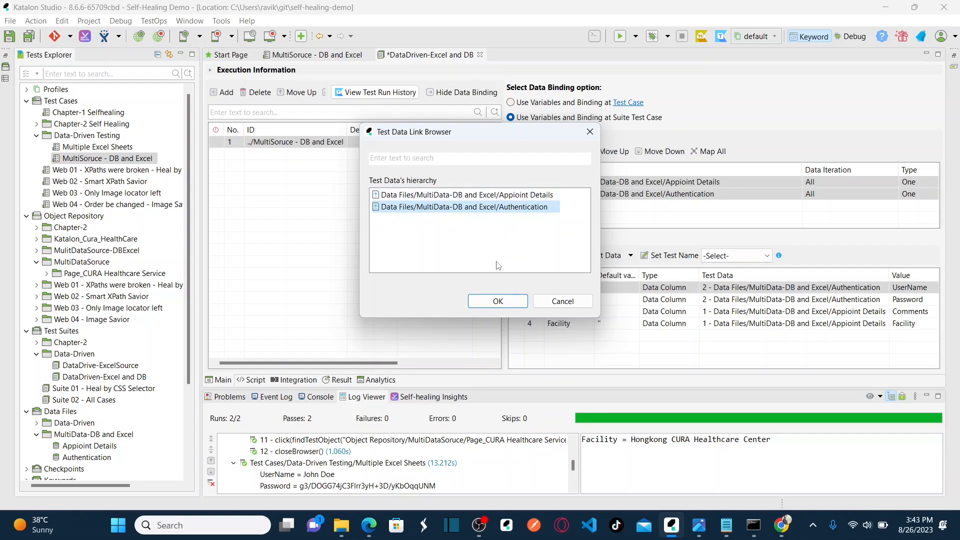
left_click(488, 303)
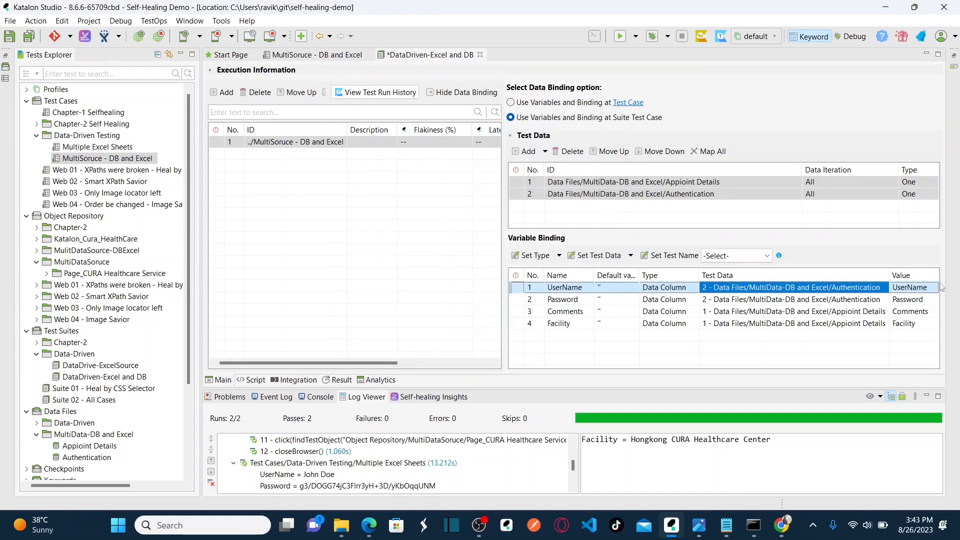
left_click(920, 287)
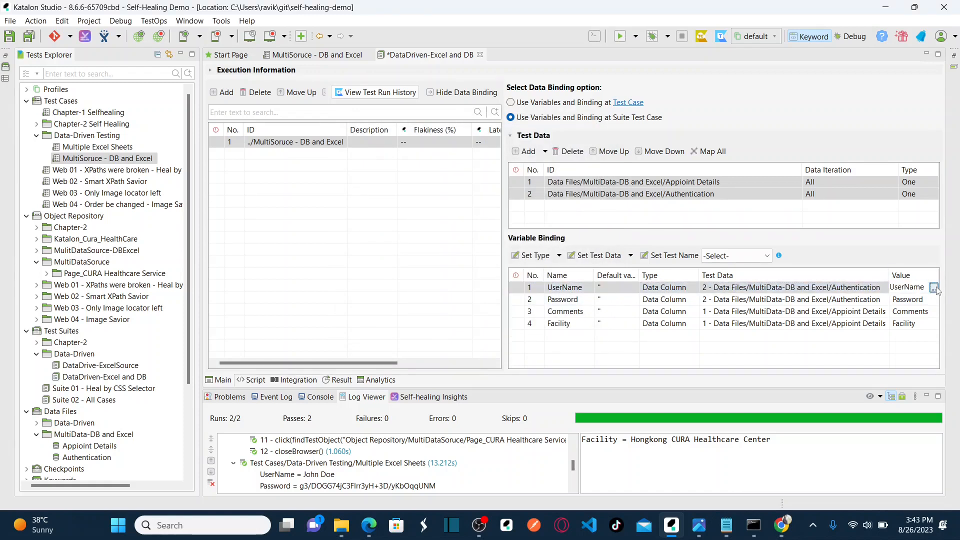
left_click(933, 288)
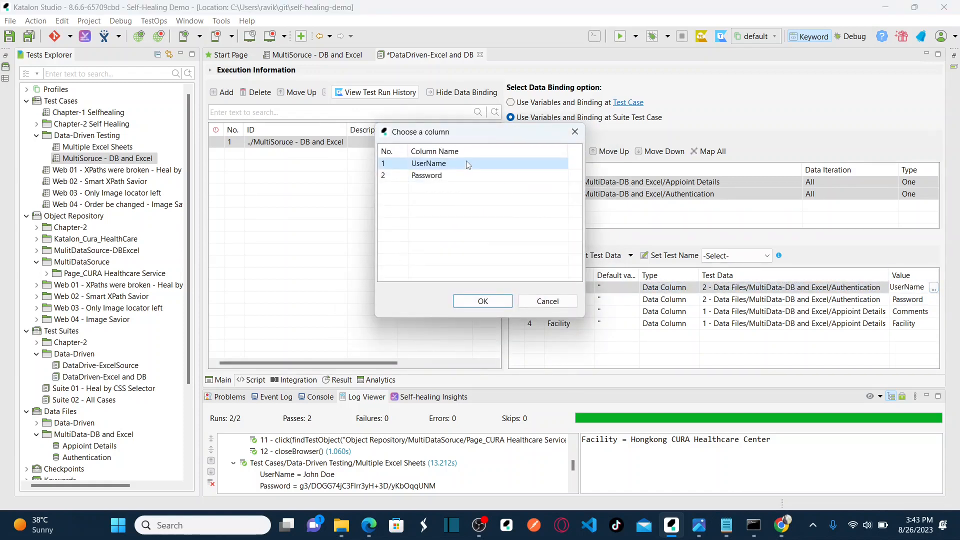
left_click(475, 306)
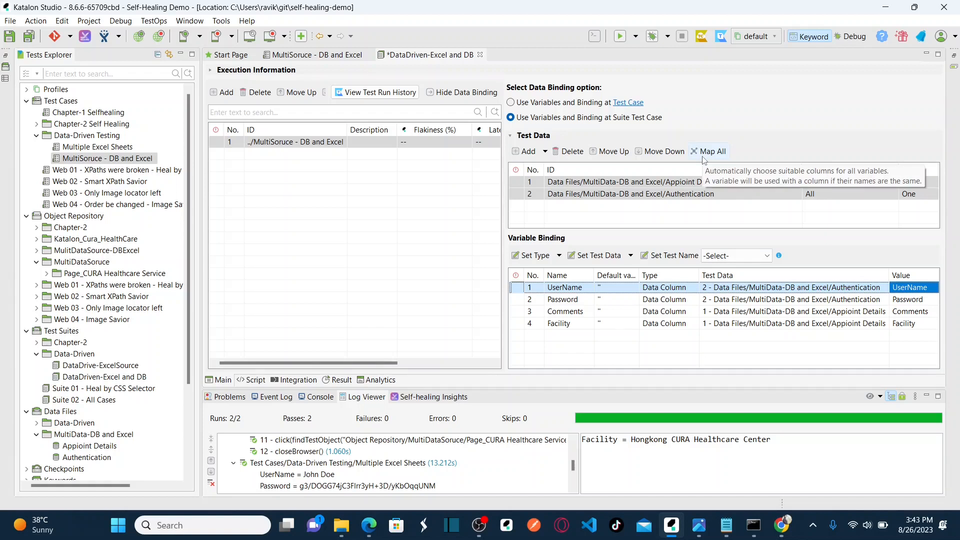
left_click(28, 36)
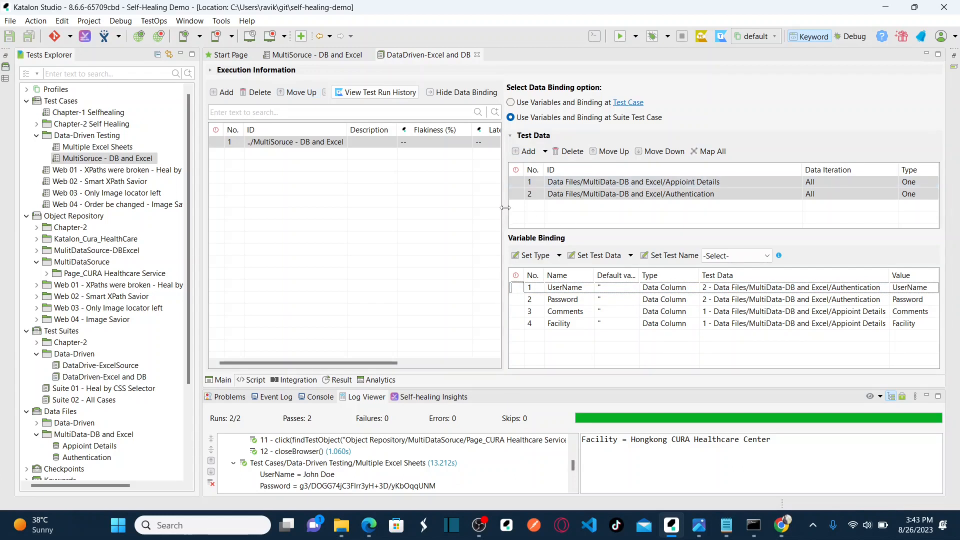
Resize the suite's test case table and binding panel, and close the stray Chrome window.
left_click_drag(504, 207, 845, 210)
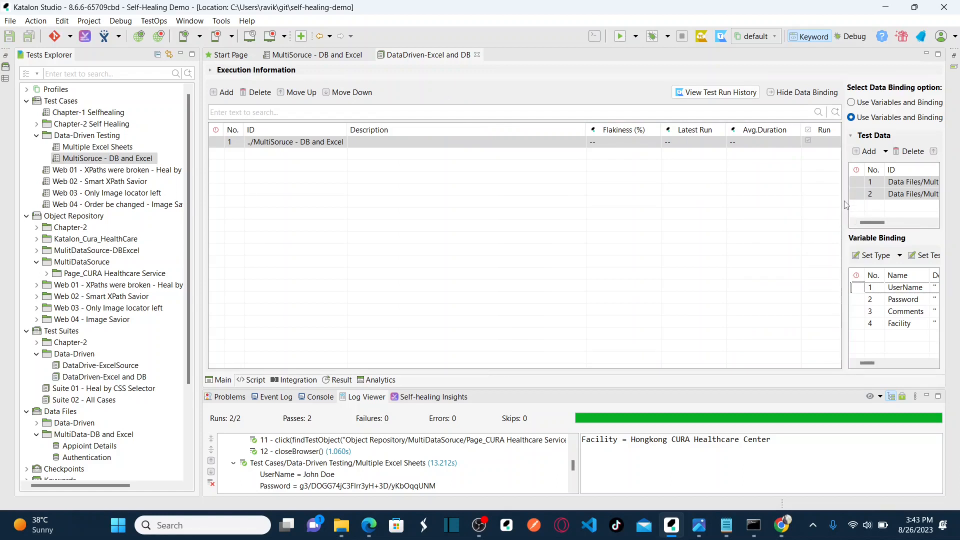
left_click_drag(845, 200, 767, 204)
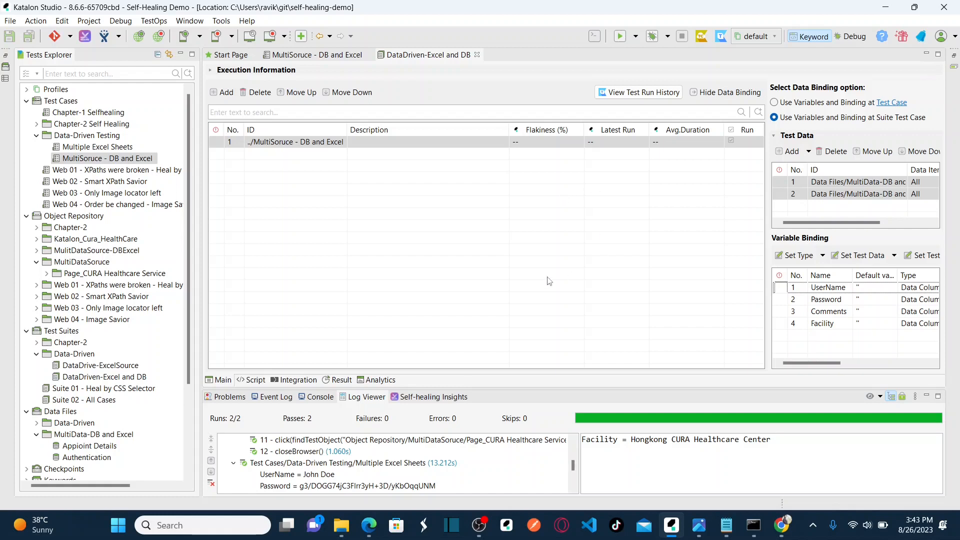
mouse_move(368, 527)
left_click(636, 37)
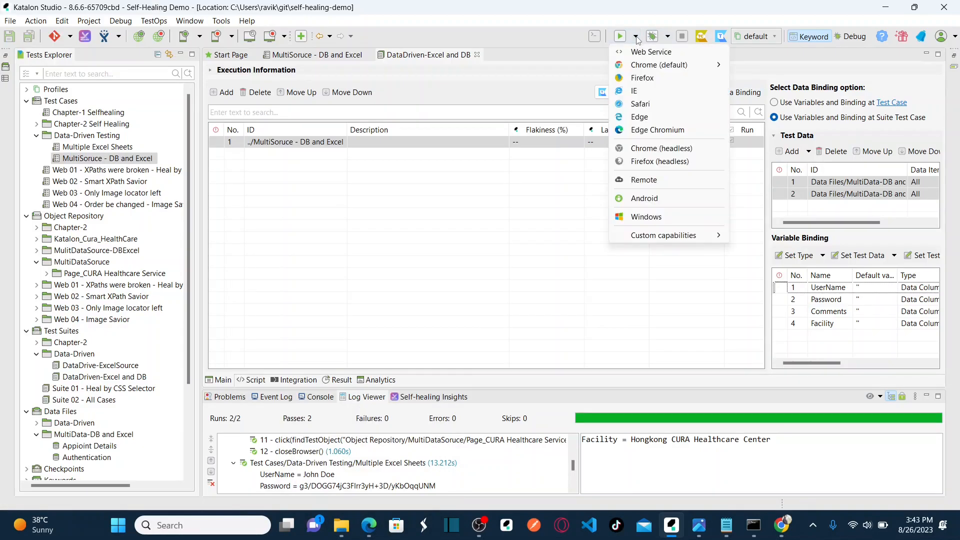
mouse_move(653, 69)
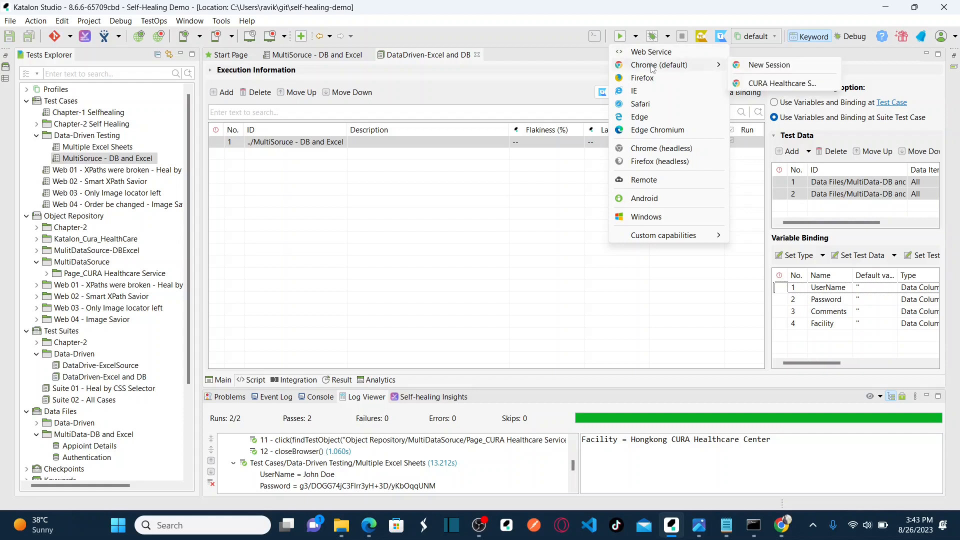
left_click(781, 525)
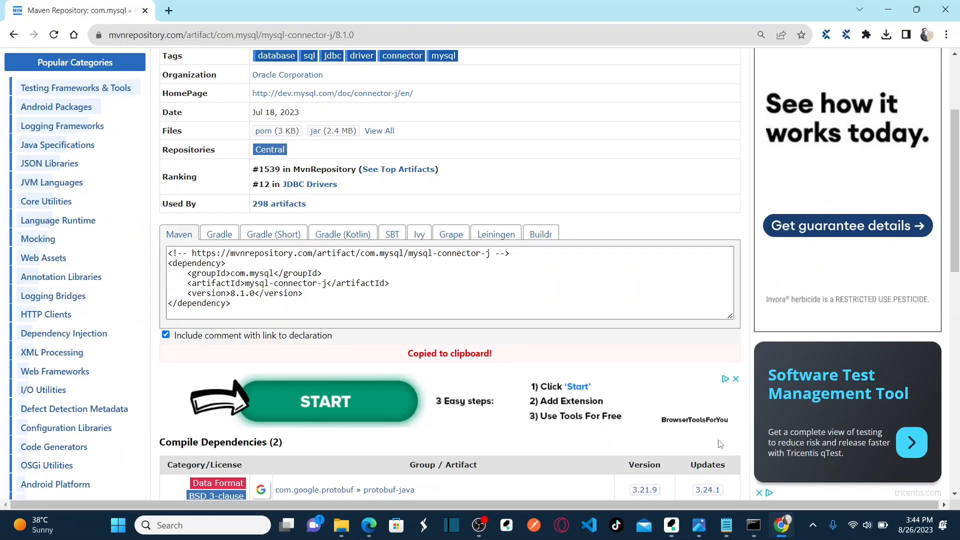
left_click(145, 10)
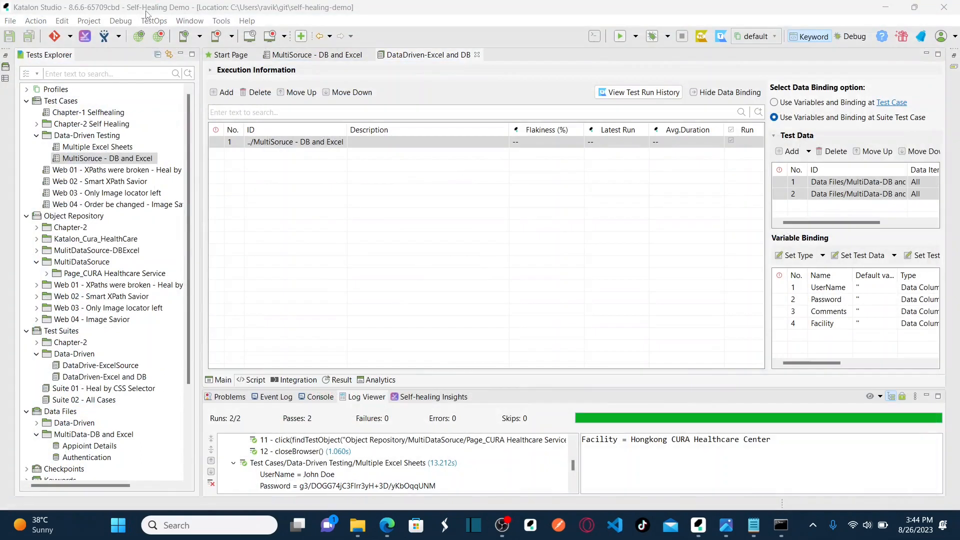
Run the DataDriven-Excel and DB suite in a new Chrome (default) session.
left_click(636, 37)
mouse_move(644, 68)
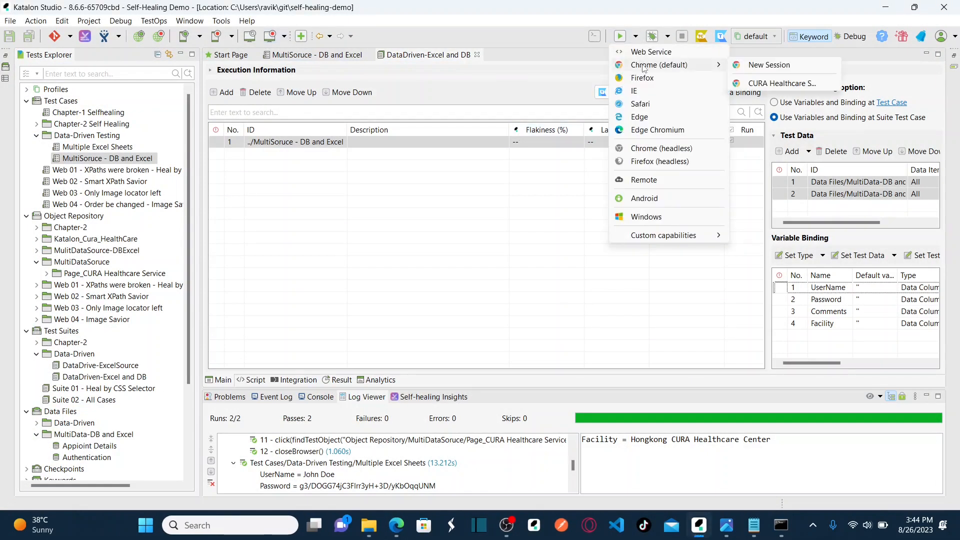
left_click(756, 70)
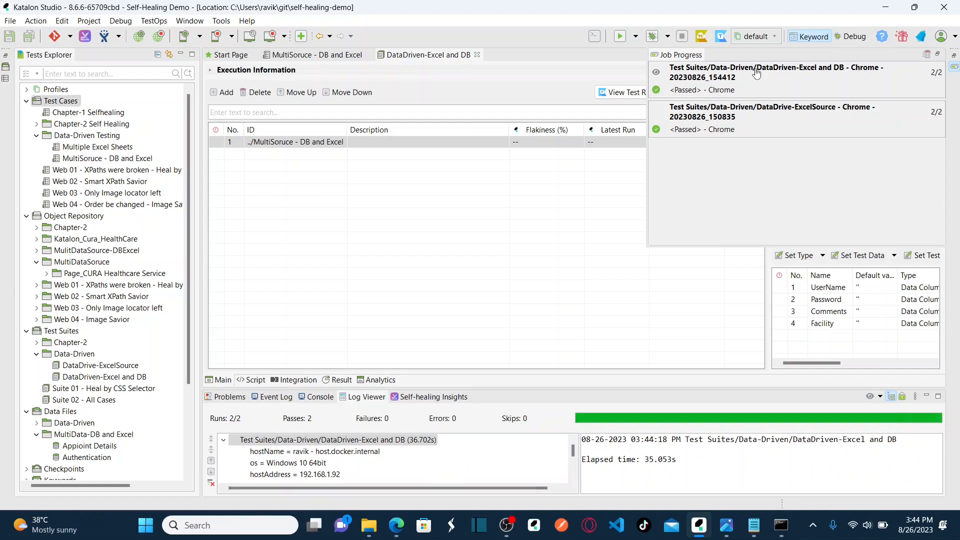
Close the Job Progress summary once the run shows Passed 2/2.
left_click(954, 70)
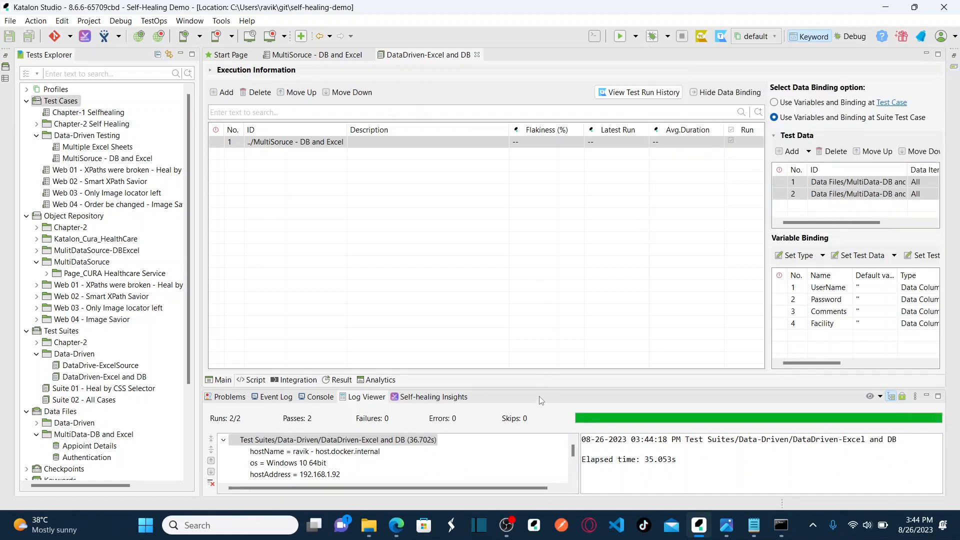
Enlarge the Log Viewer and expand both the Seoul and HongKong iterations' log entries.
left_click_drag(532, 390, 531, 211)
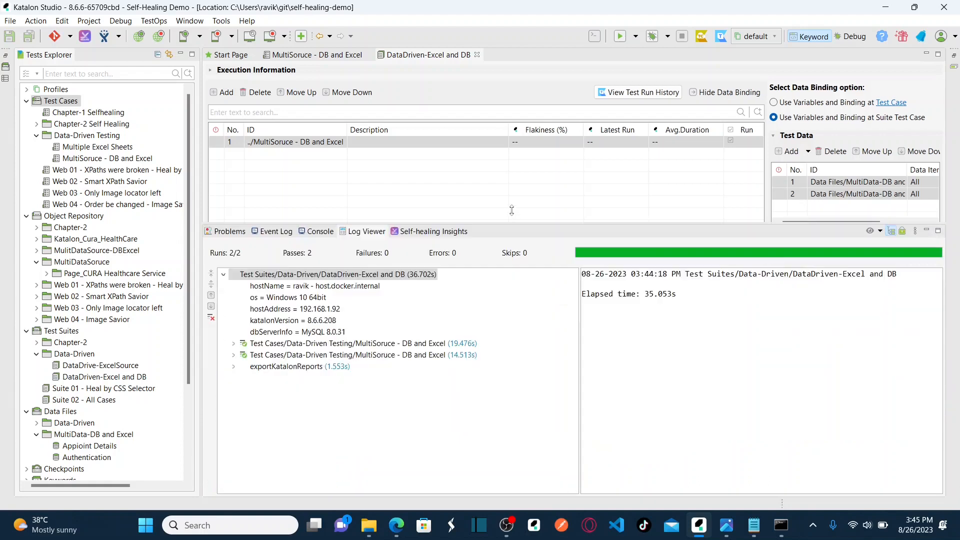
left_click(234, 331)
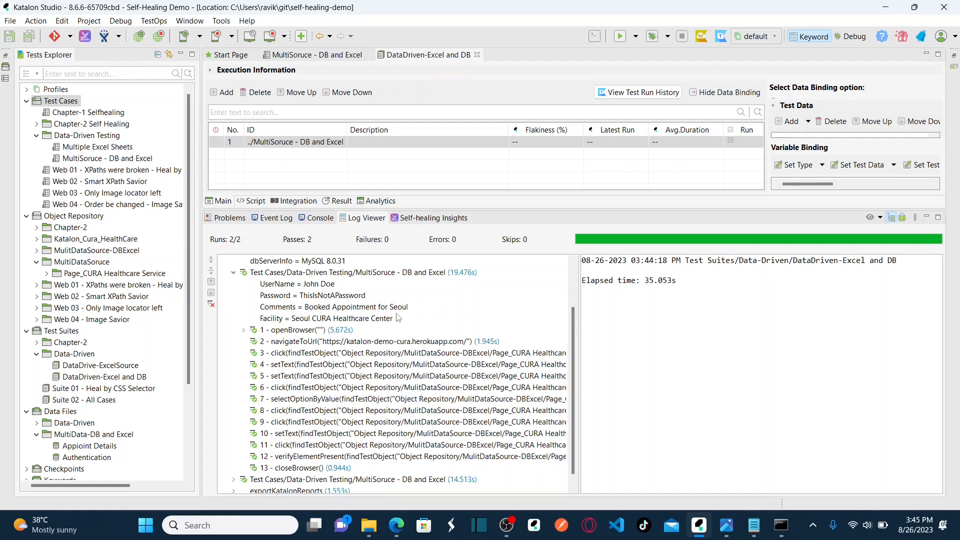
left_click(233, 479)
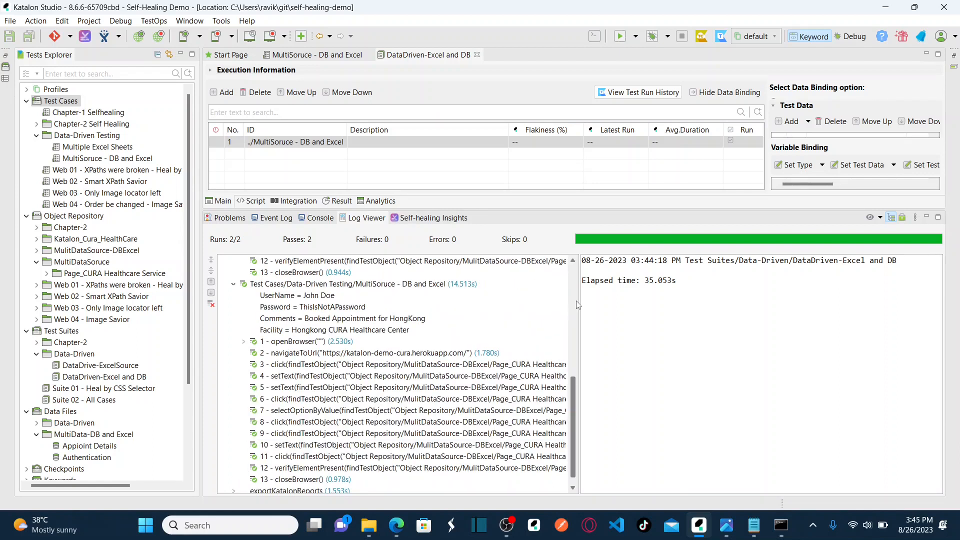
left_click(573, 281)
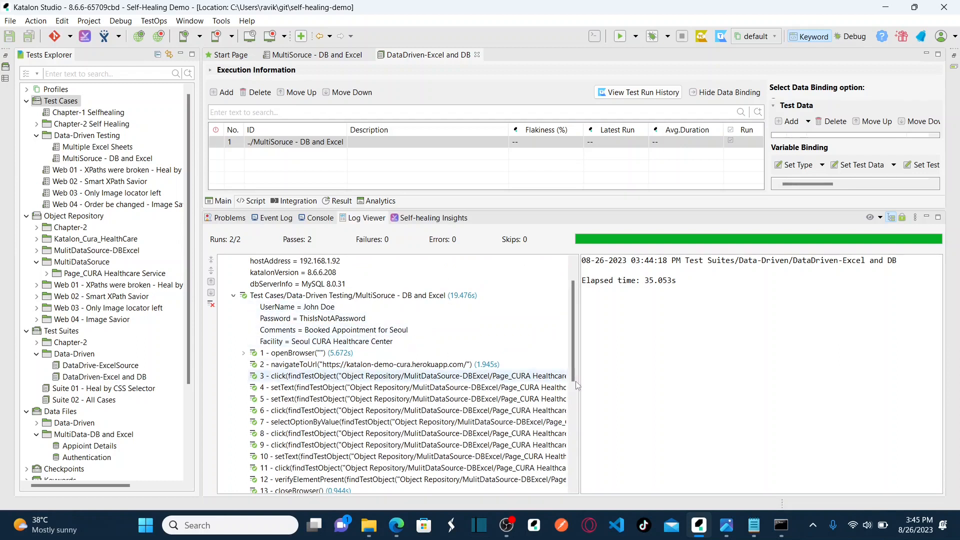
left_click(575, 437)
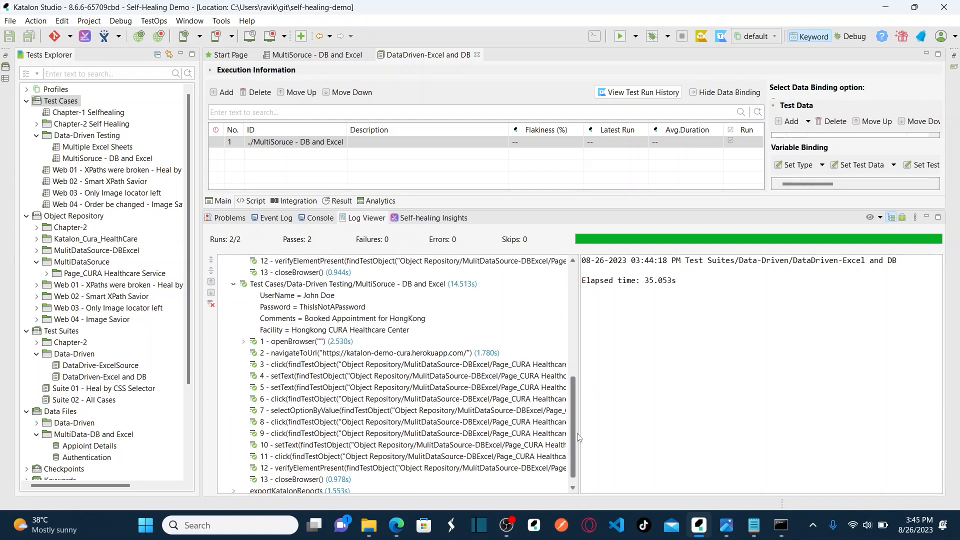
left_click(233, 286)
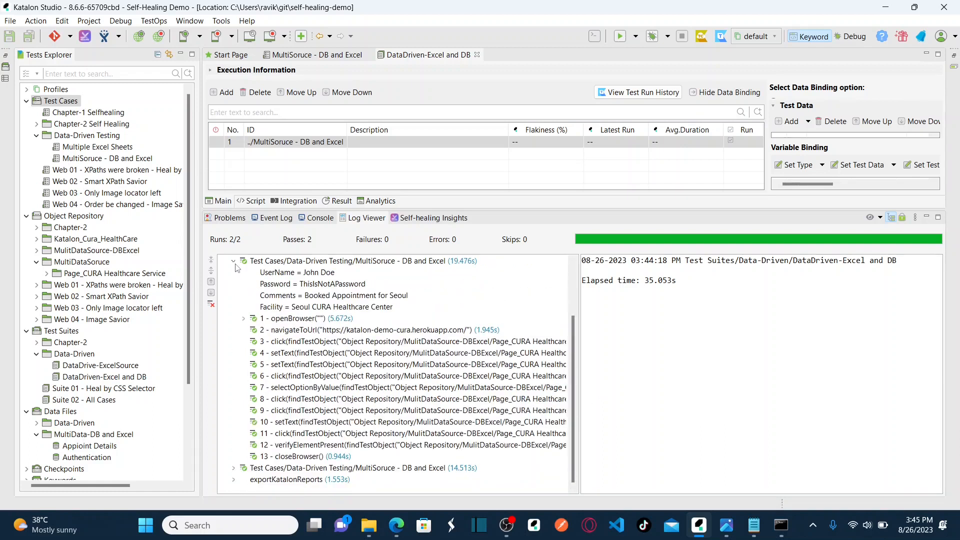
left_click(233, 261)
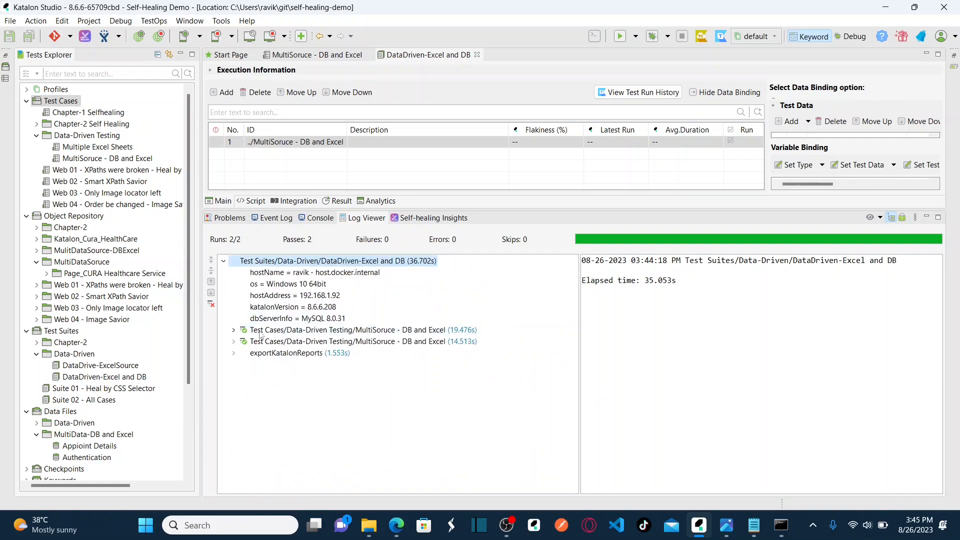
Inspect both iterations' details and the first iteration's full Seoul Comments value.
left_click(358, 330)
left_click(409, 342)
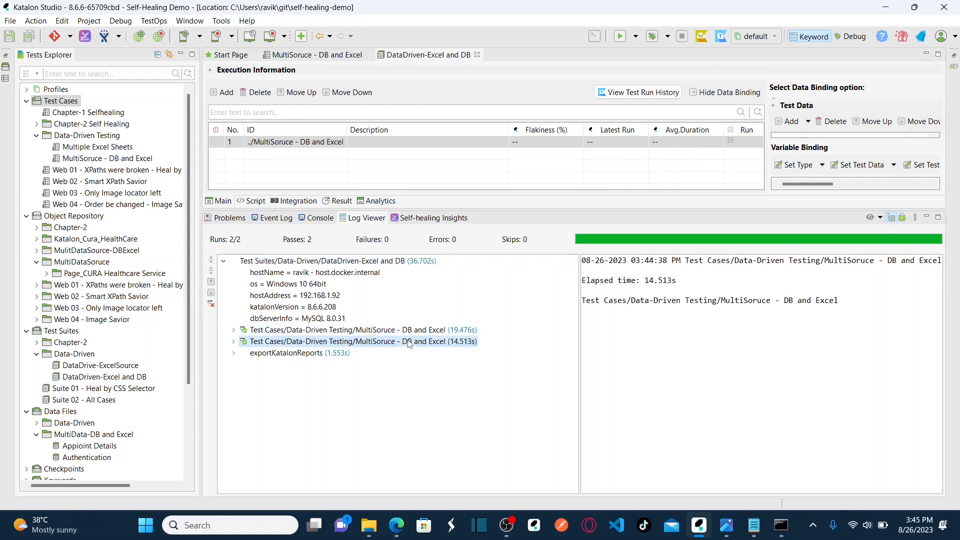
left_click(233, 329)
left_click(341, 306)
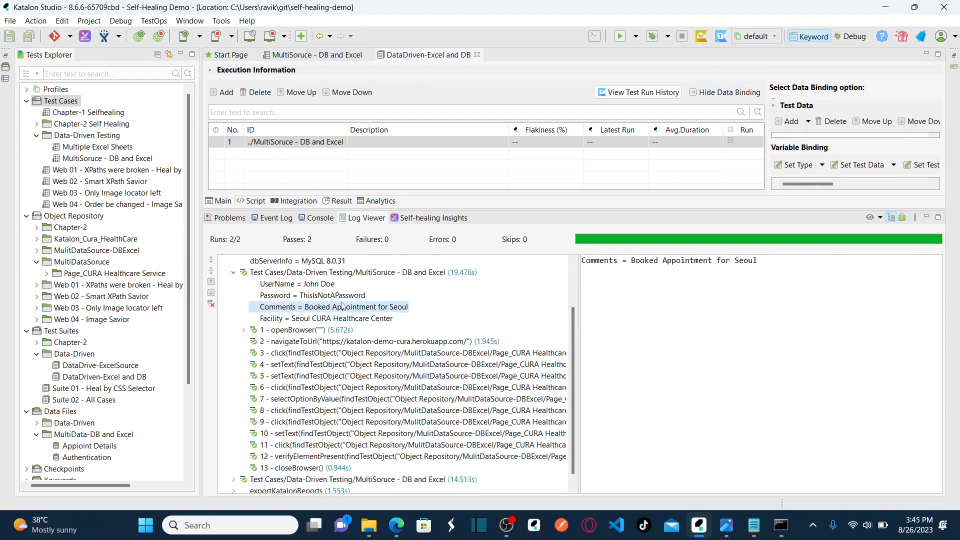